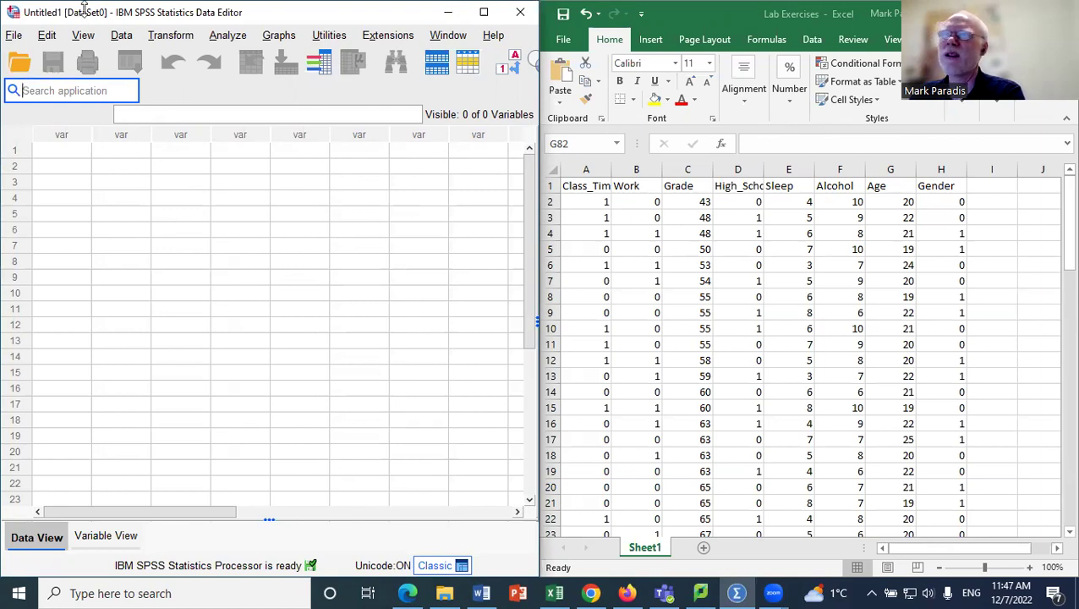
# Step: Shift the SPSS data window and the Excel workbook window slightly downward, then make the SPSS window active
pyautogui.moveTo(85, 6); pyautogui.dragTo(84, 47)
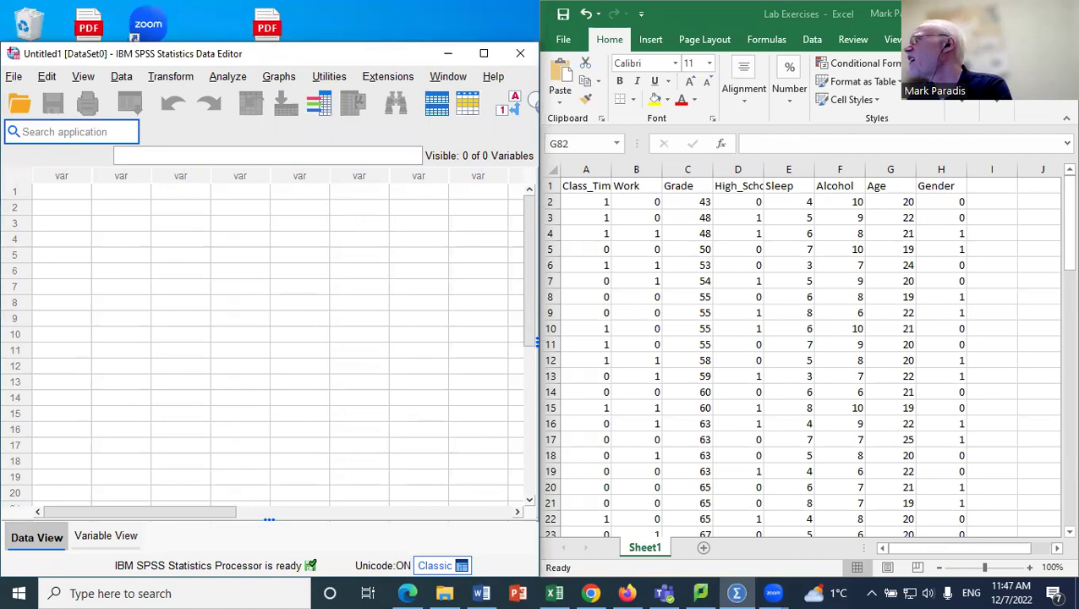
pyautogui.hotkey('alt', 'Tab')
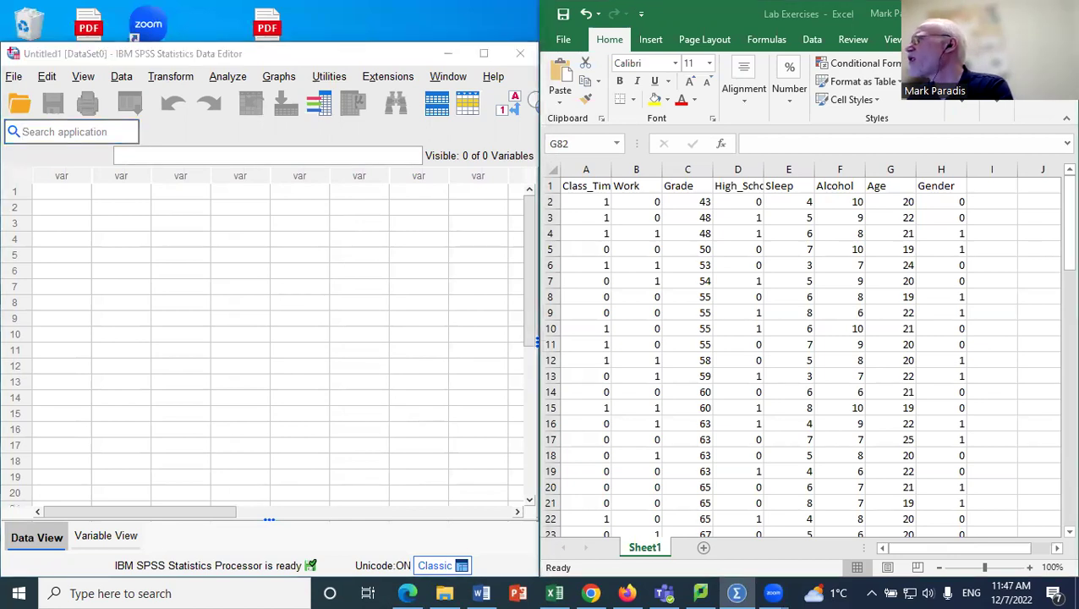
pyautogui.moveTo(668, 1); pyautogui.dragTo(668, 44)
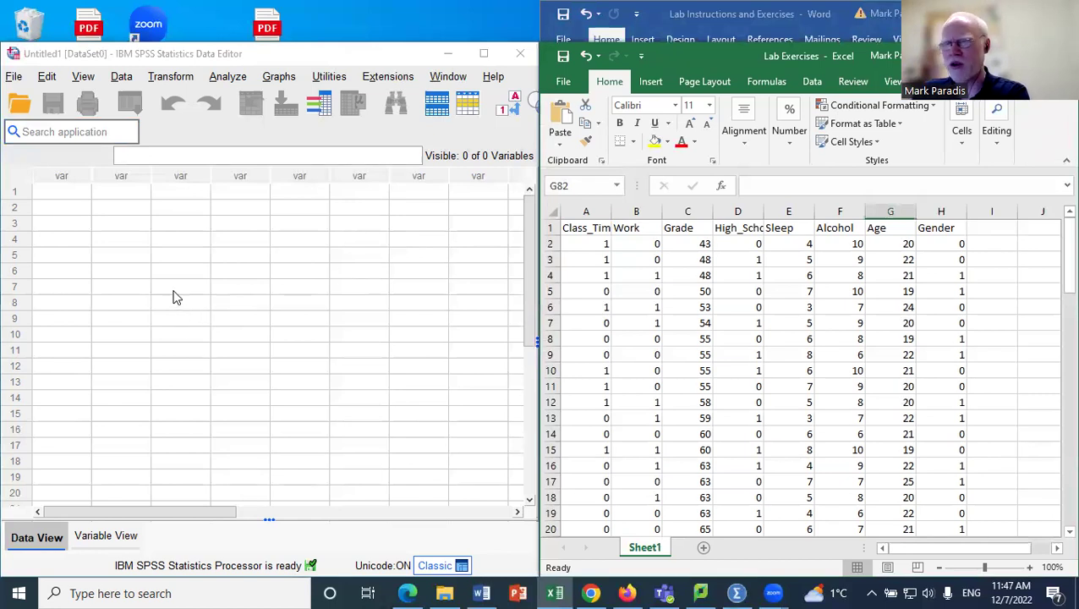
pyautogui.click(99, 56)
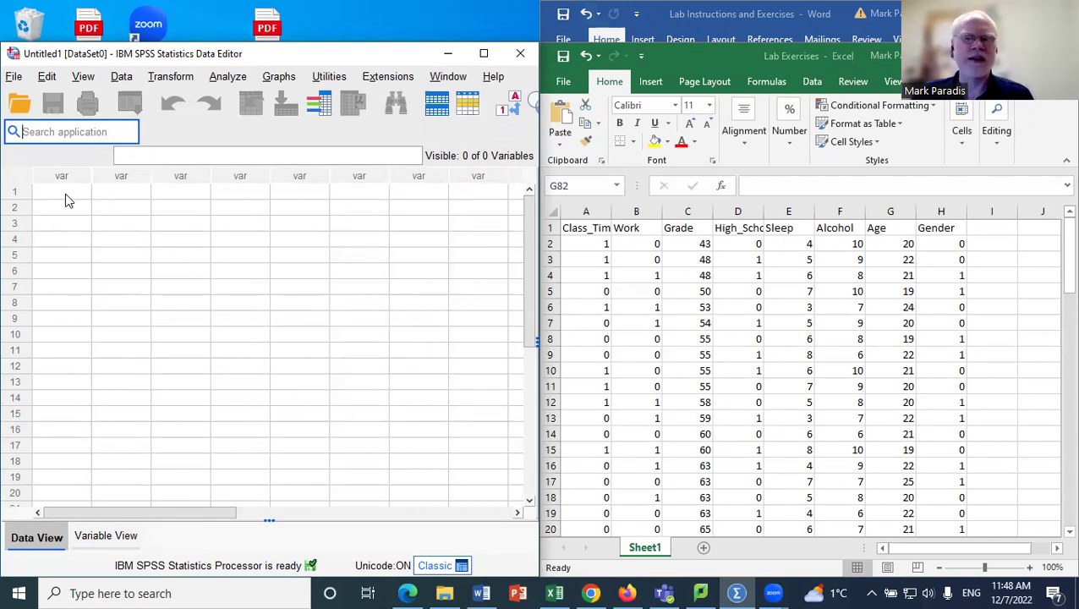
# Step: Look over the variable attribute columns of the empty dataset, then return to its data grid
pyautogui.click(125, 537)
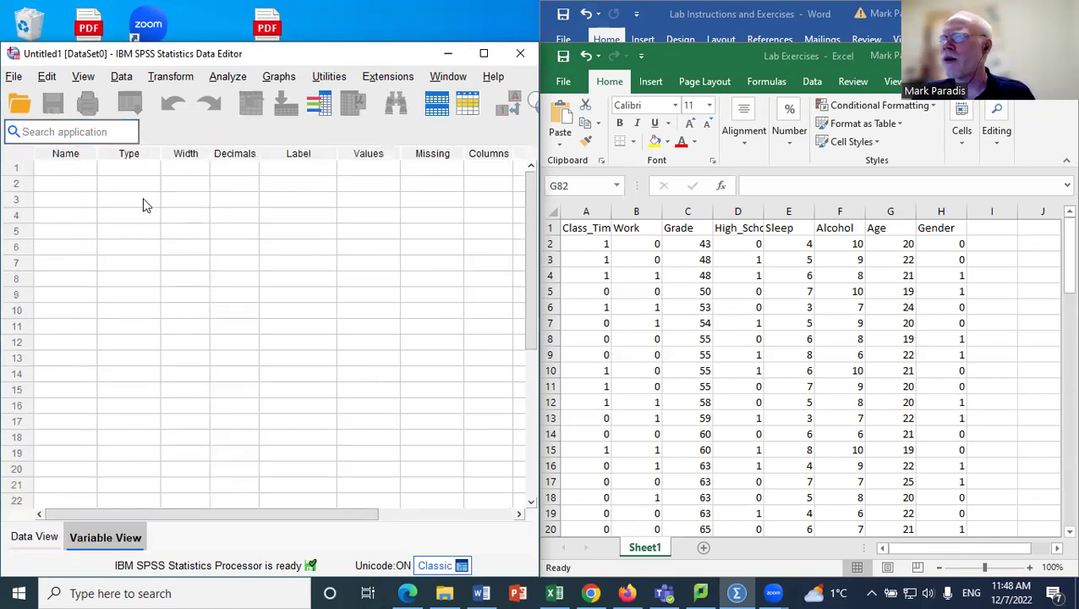
pyautogui.moveTo(219, 513); pyautogui.dragTo(154, 522)
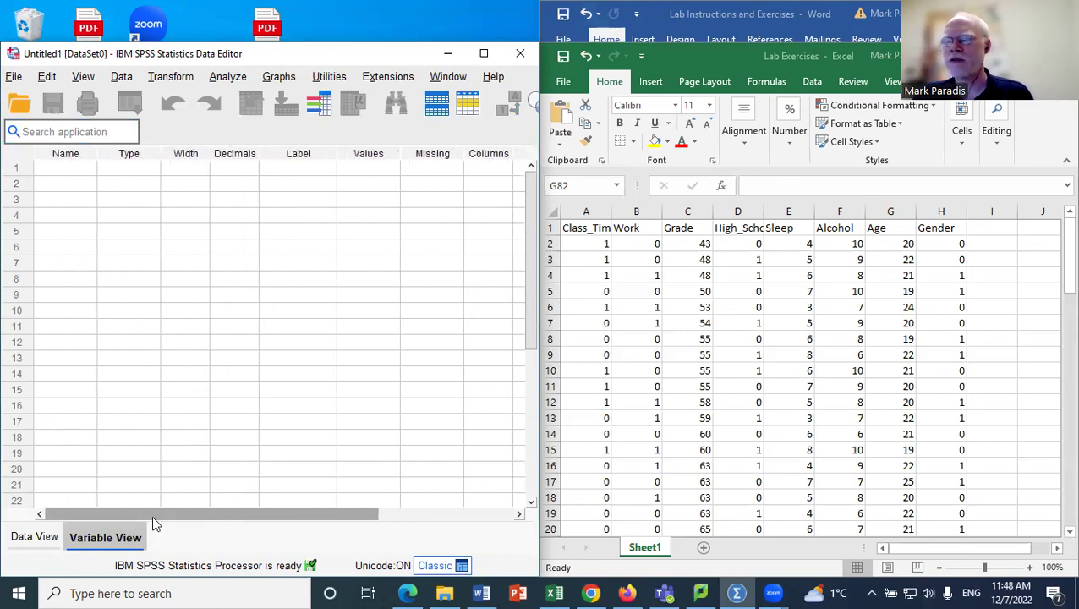
pyautogui.click(19, 539)
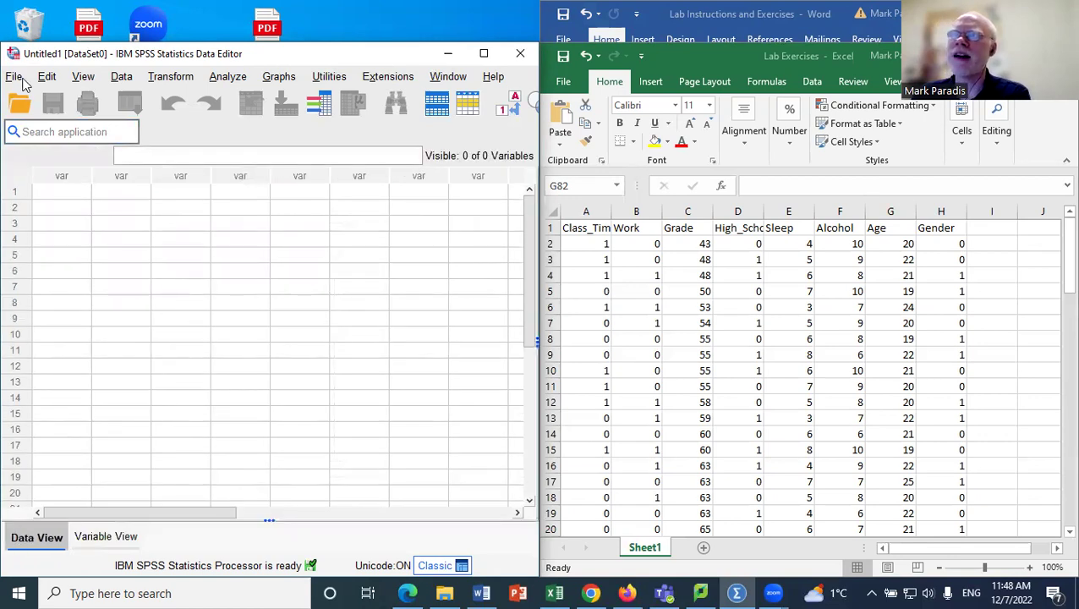
# Step: Start an Excel data import and browse to the KINGSTON (D:) drive
pyautogui.click(22, 79)
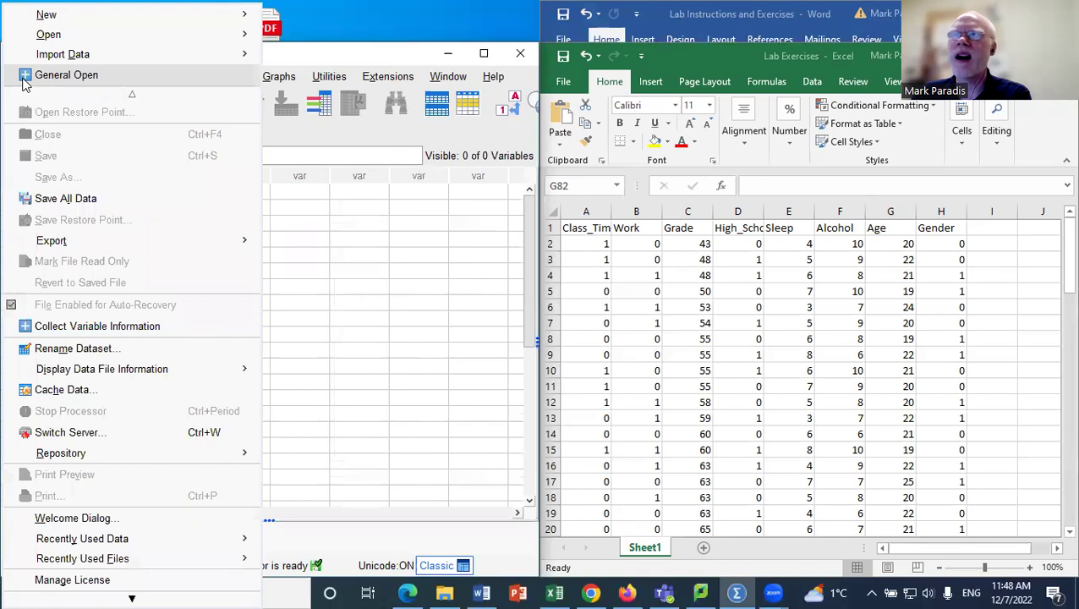
pyautogui.moveTo(91, 54)
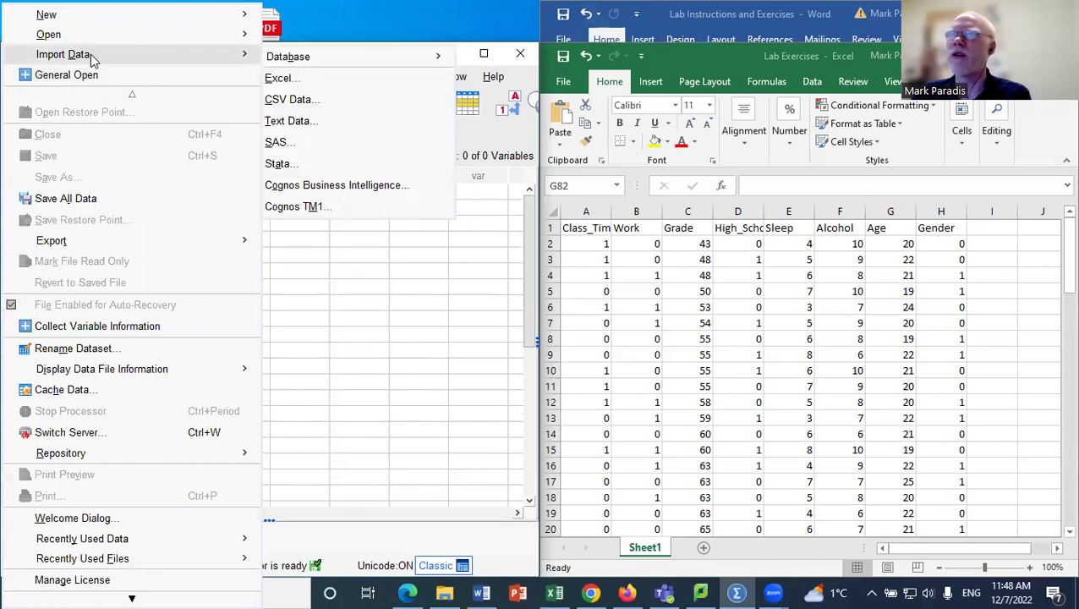
pyautogui.click(282, 78)
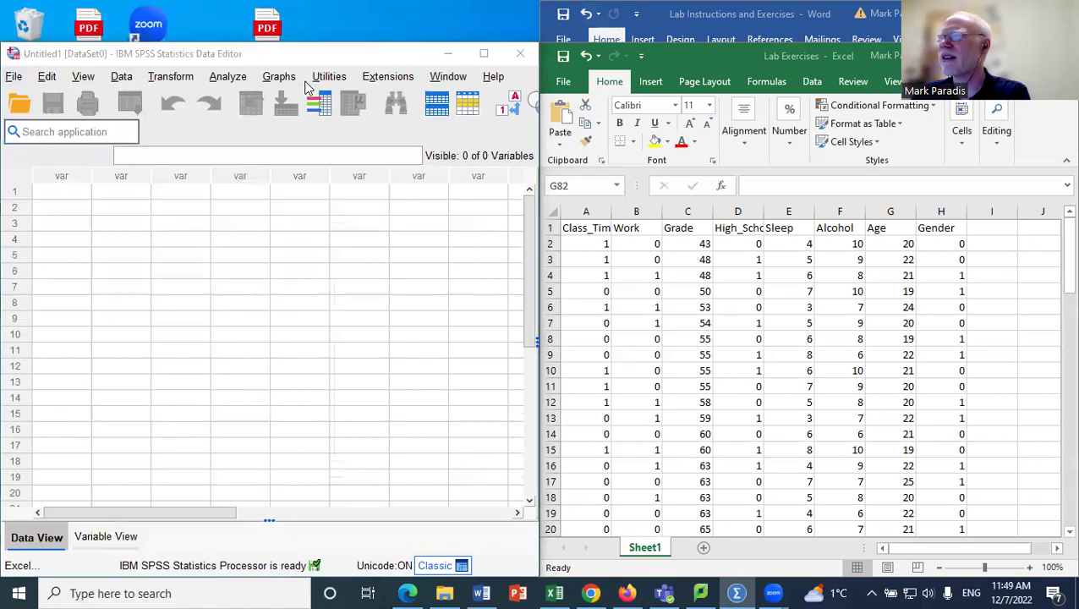
pyautogui.click(177, 186)
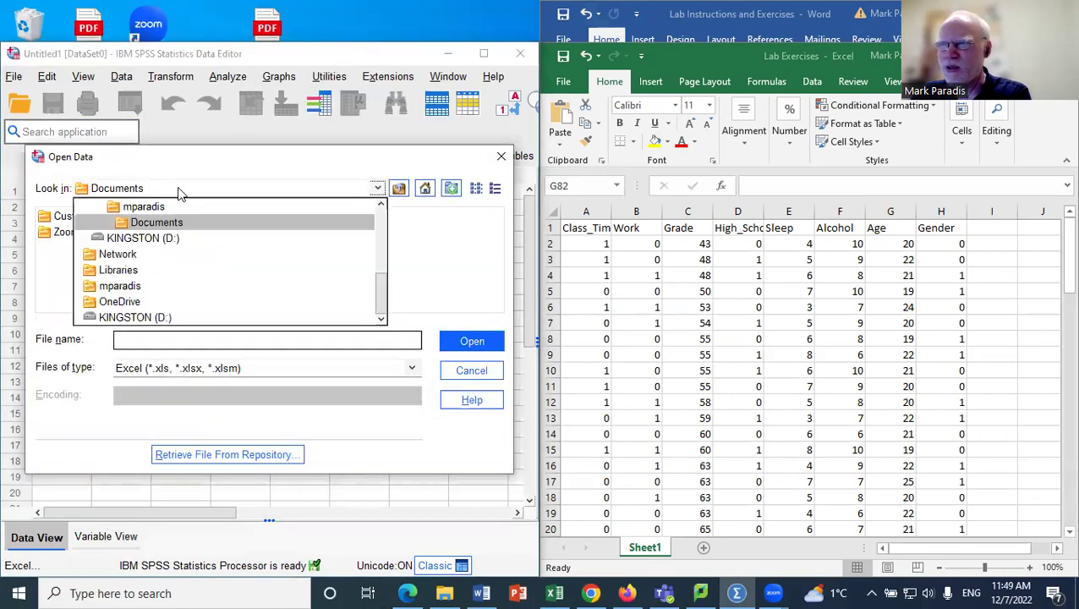
pyautogui.click(169, 240)
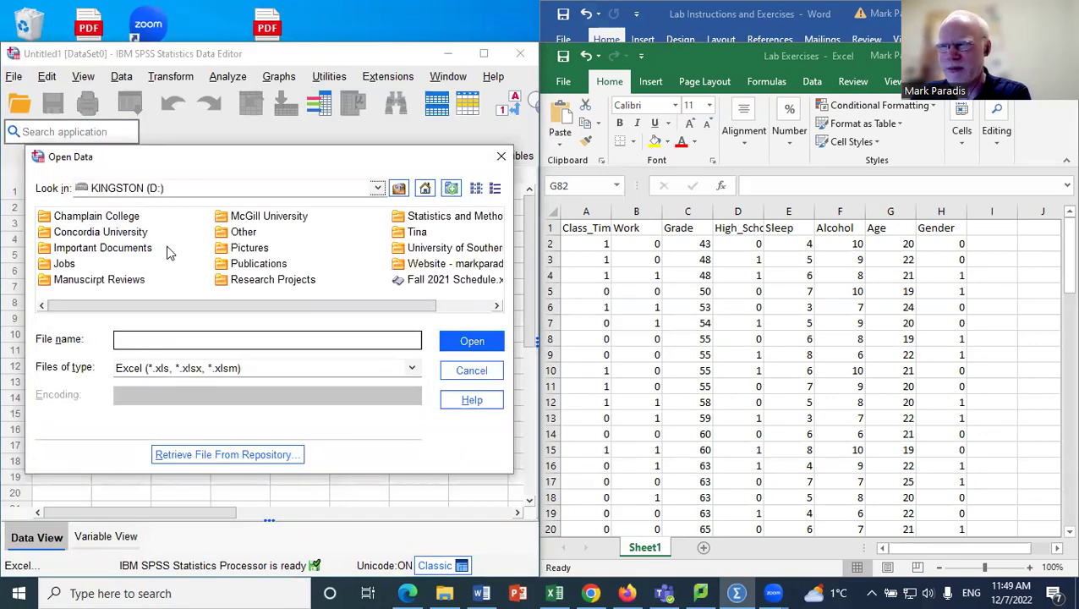
# Step: Browse through Concordia University and SOCI 213 - Statistics II - Fall 2022 to the Lab folder
pyautogui.click(121, 236)
pyautogui.doubleClick(121, 236)
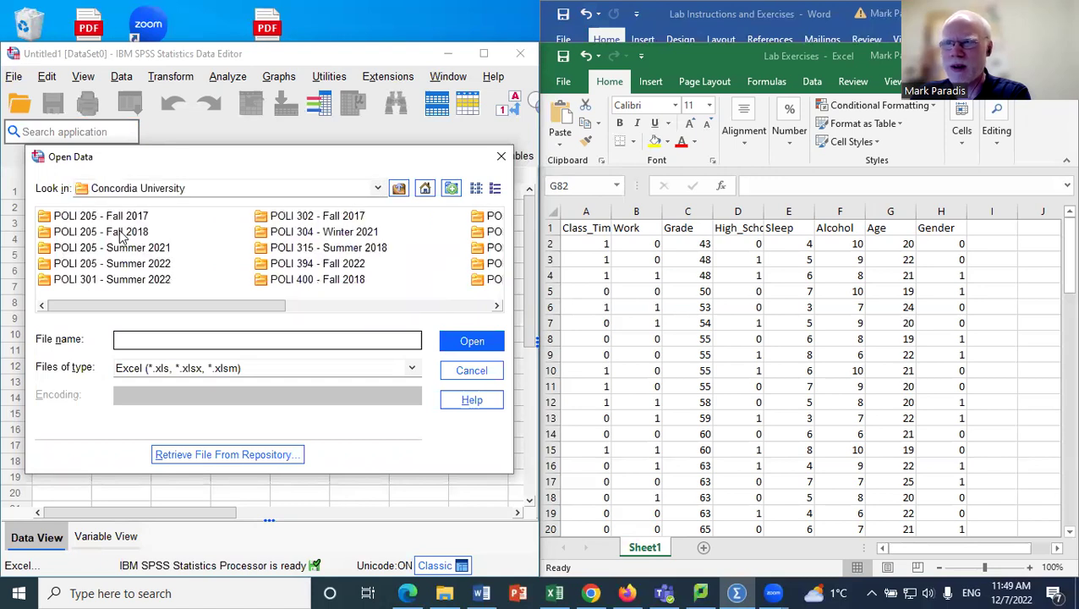
pyautogui.moveTo(229, 306); pyautogui.dragTo(413, 304)
pyautogui.click(389, 264)
pyautogui.doubleClick(388, 264)
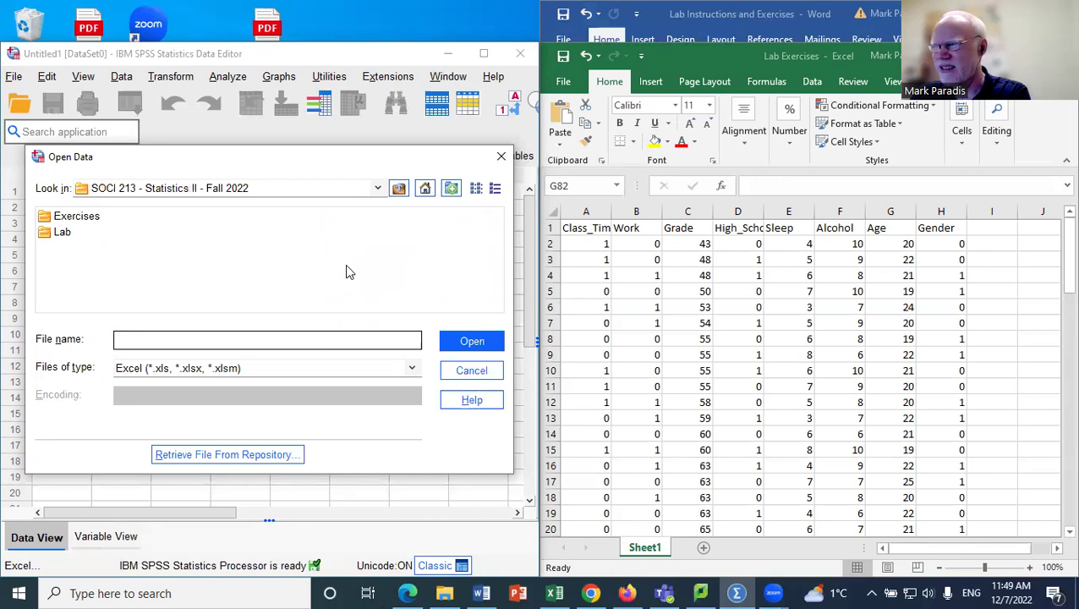
pyautogui.click(67, 232)
pyautogui.doubleClick(67, 232)
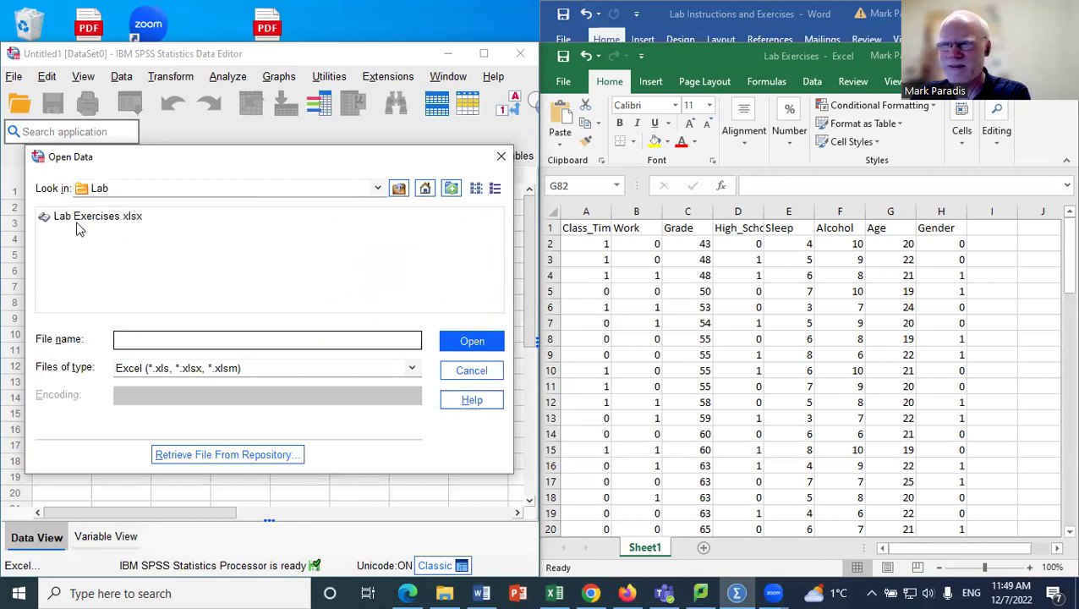
# Step: Import Sheet1 of Lab Exercises.xlsx, reading variable names from the first row of data
pyautogui.click(84, 218)
pyautogui.click(452, 342)
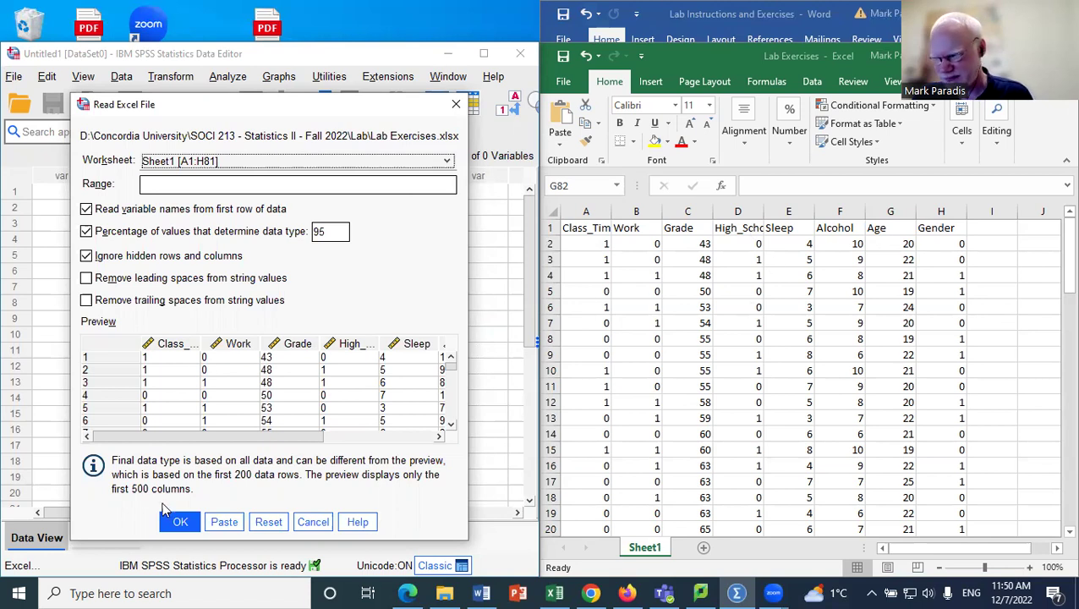
pyautogui.click(180, 523)
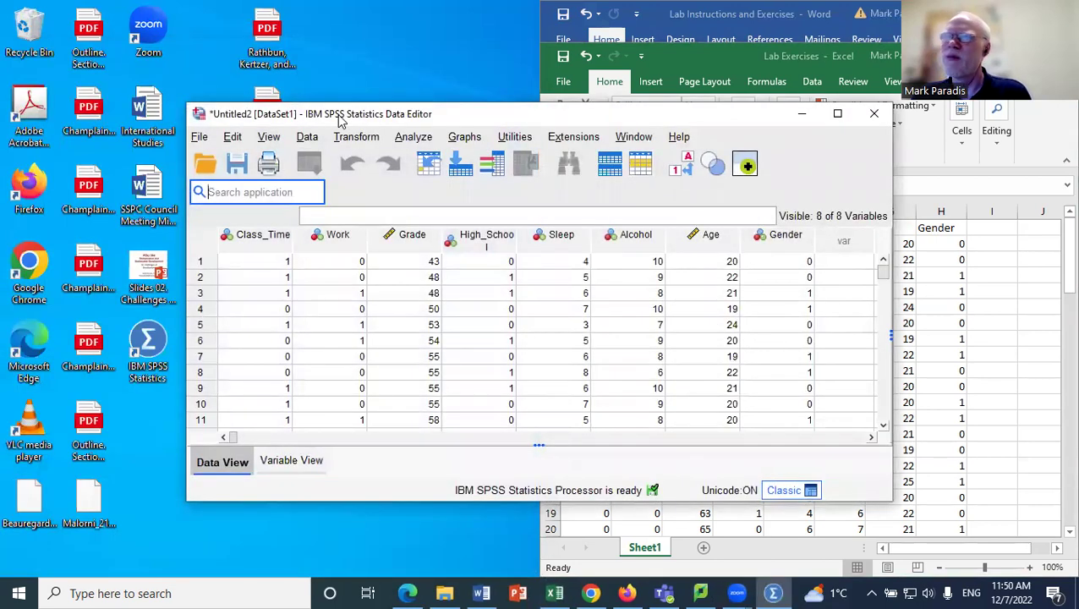
# Step: Move and resize the imported dataset's window so it fills the space beside the Excel workbook without overlapping it
pyautogui.moveTo(340, 121); pyautogui.dragTo(155, 64)
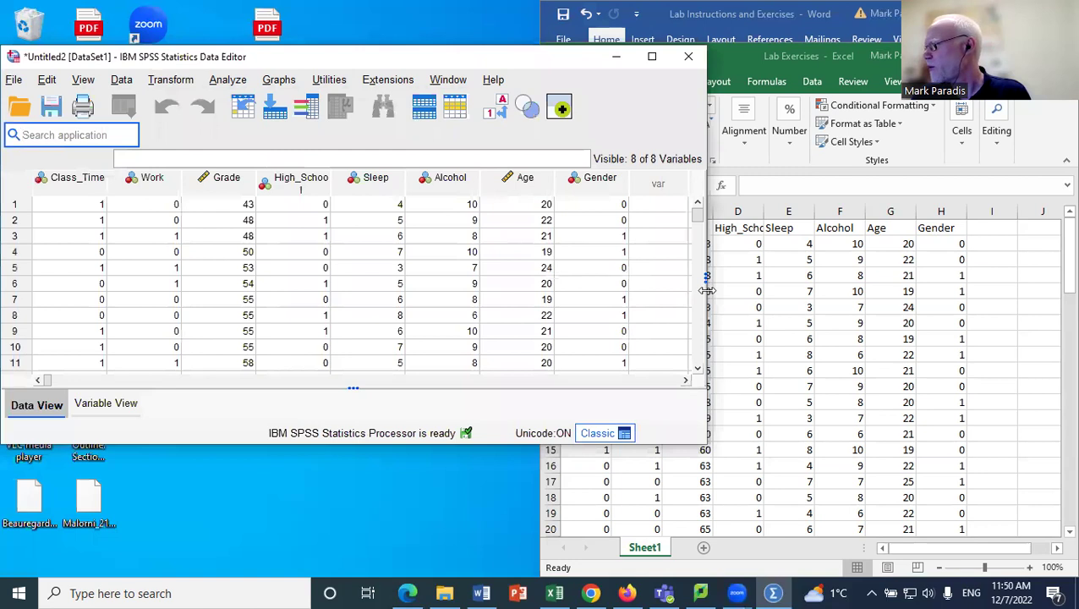
pyautogui.moveTo(705, 292); pyautogui.dragTo(558, 306)
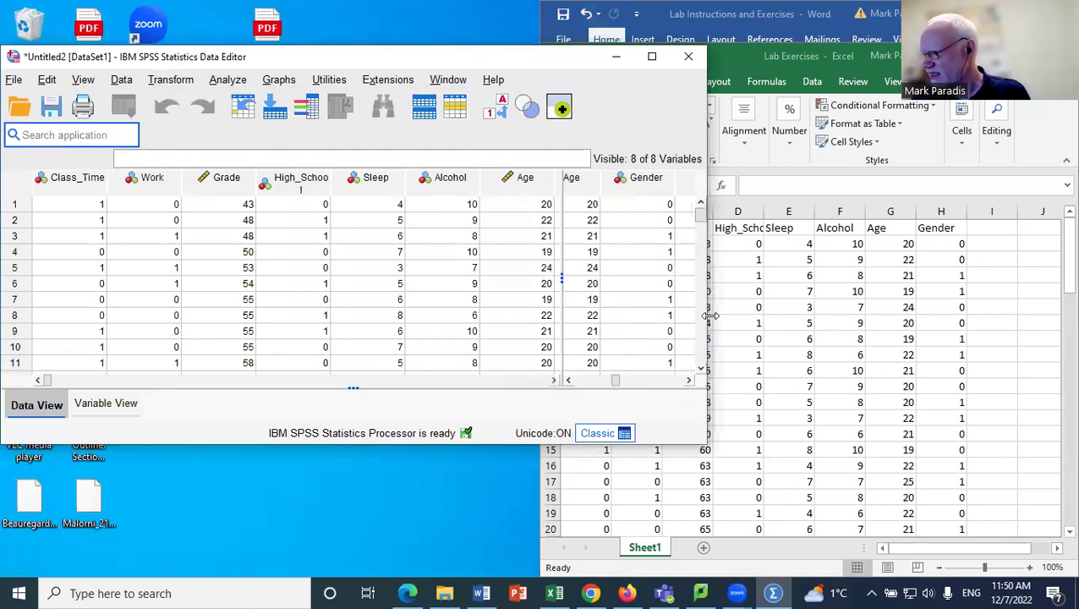
pyautogui.moveTo(710, 315); pyautogui.dragTo(540, 321)
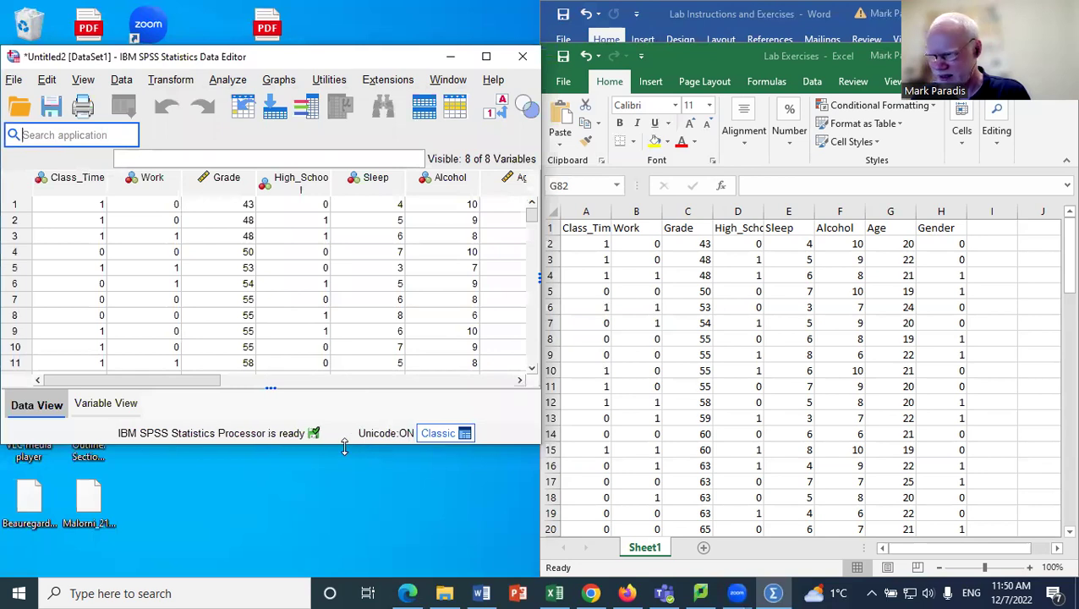
pyautogui.moveTo(344, 448); pyautogui.dragTo(344, 576)
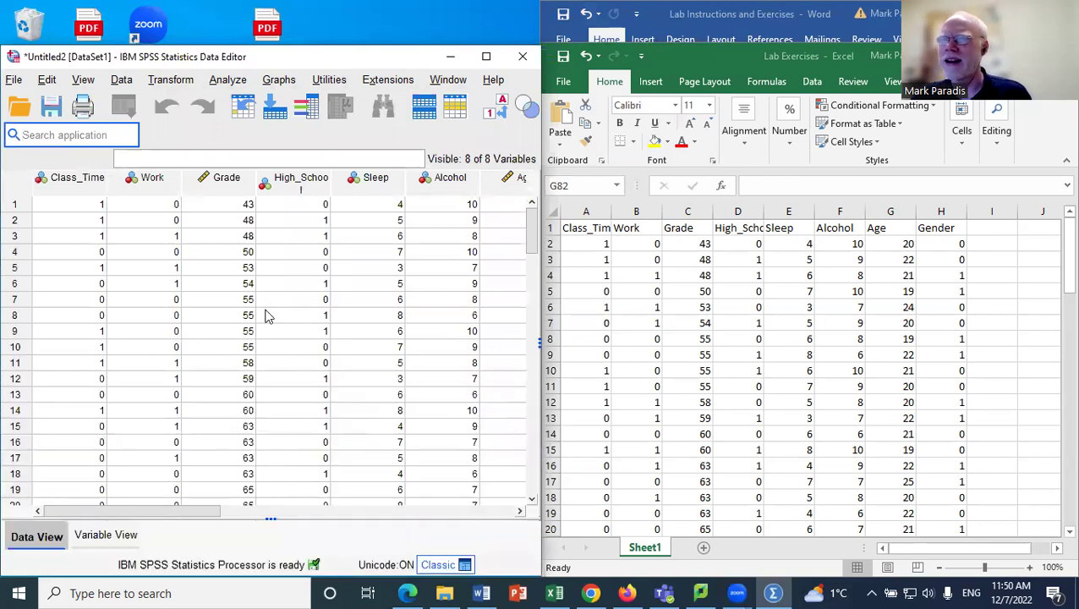
# Step: Switch to the Lab Instructions and Exercises document in Word and compare its Data Codebook with the variables imported into SPSS
pyautogui.moveTo(179, 511); pyautogui.dragTo(156, 522)
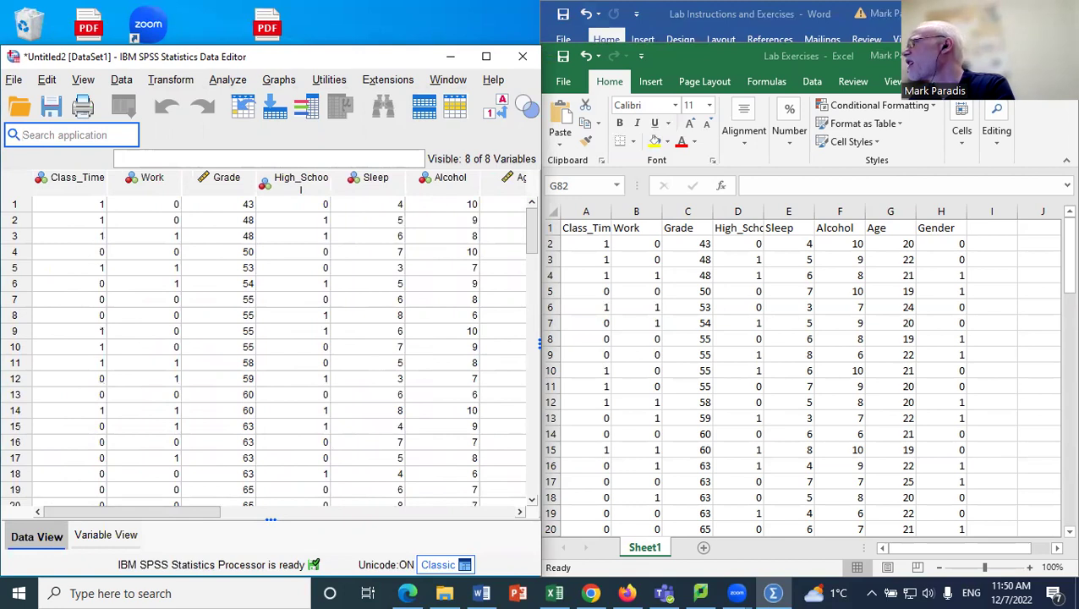
pyautogui.click(986, 55)
pyautogui.scroll(-1, 683, 231)
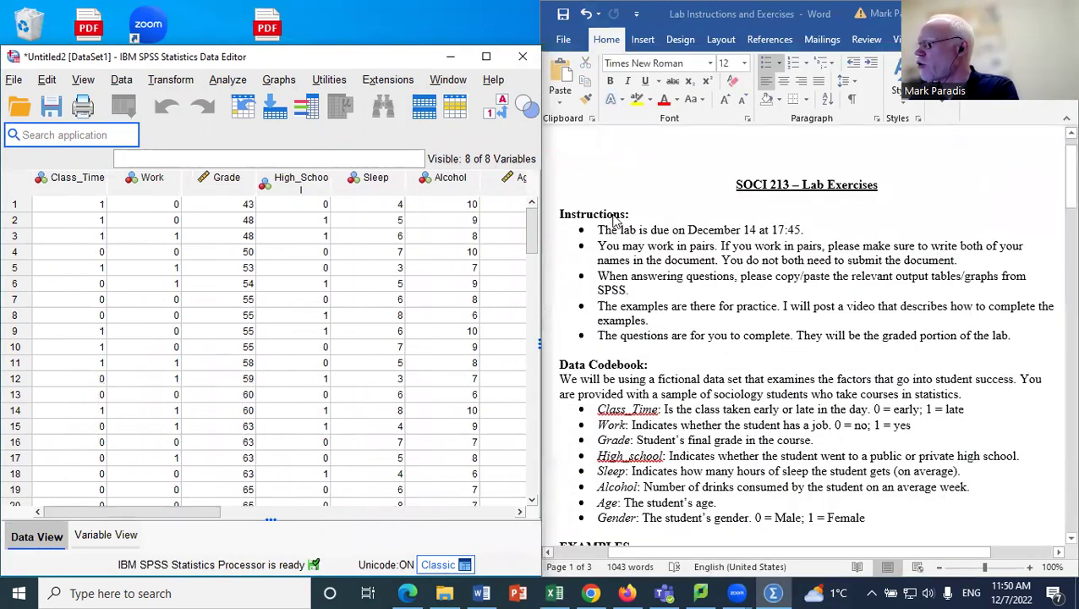
pyautogui.scroll(-3, 617, 233)
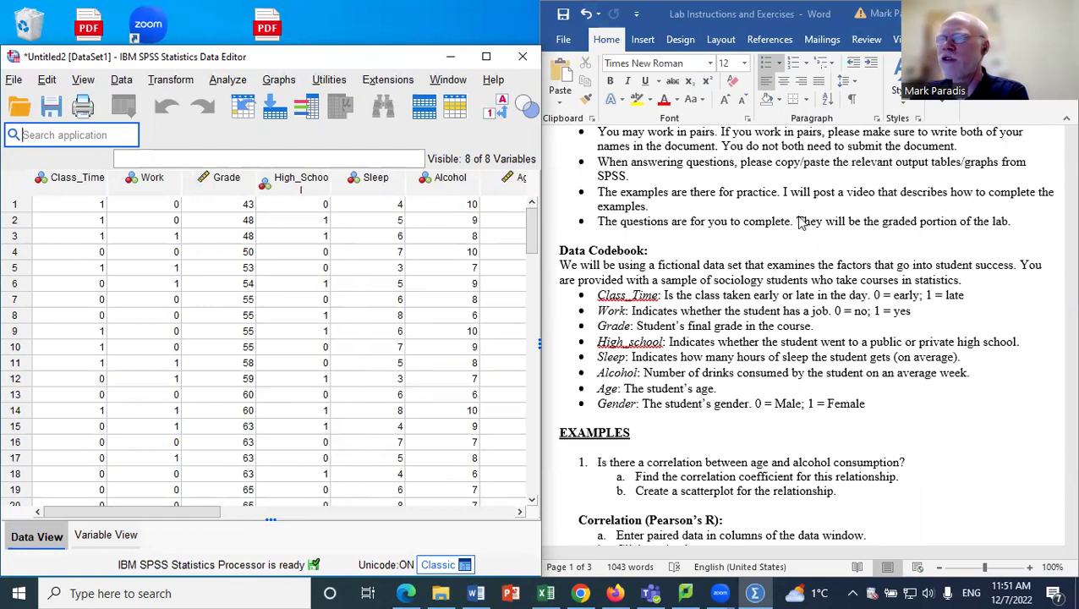
pyautogui.click(101, 541)
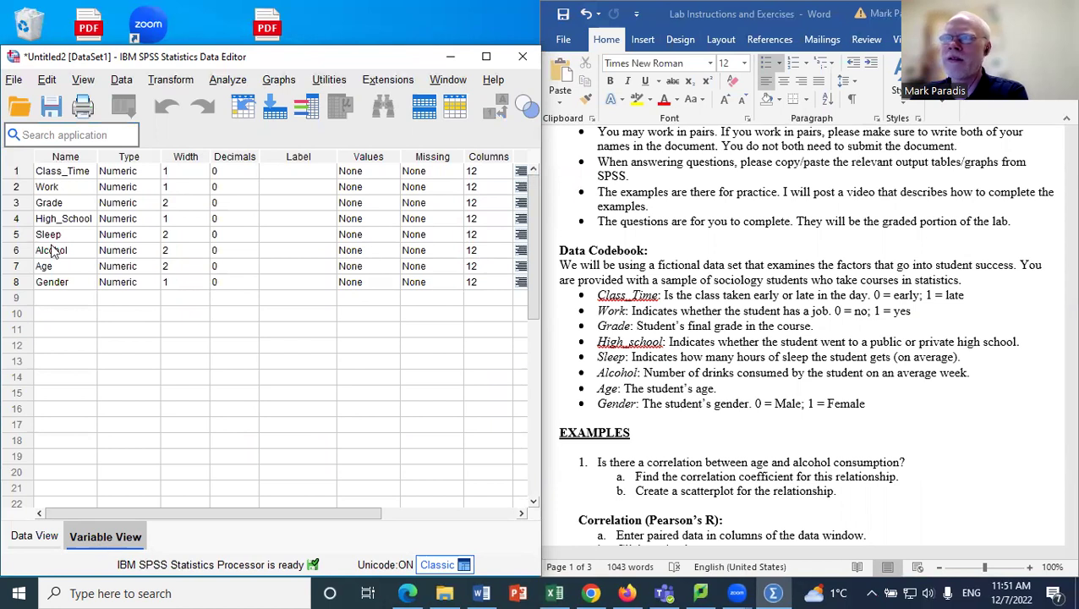
pyautogui.click(49, 535)
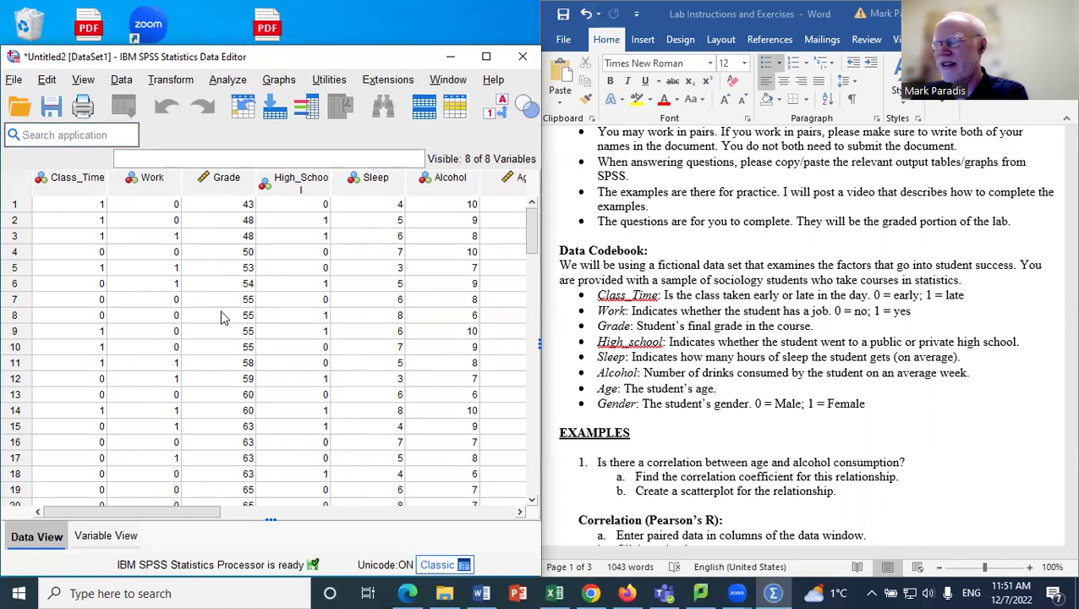
# Step: Examine the variable type options for Class_Time, keep it Numeric, and check the data grid before returning to the variable list
pyautogui.click(111, 538)
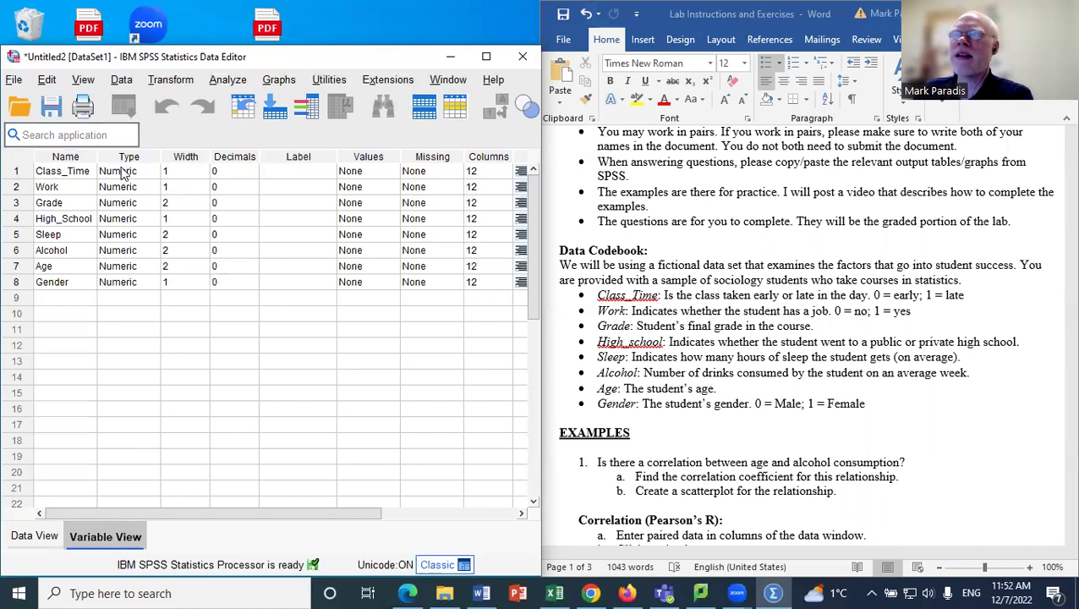
pyautogui.click(145, 174)
pyautogui.click(151, 172)
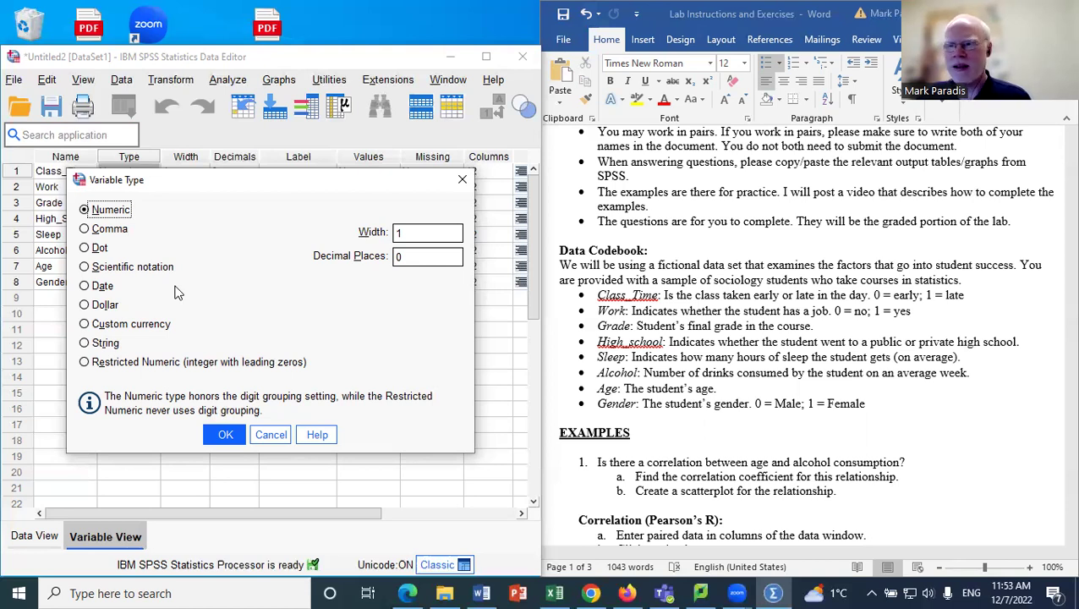
pyautogui.click(225, 436)
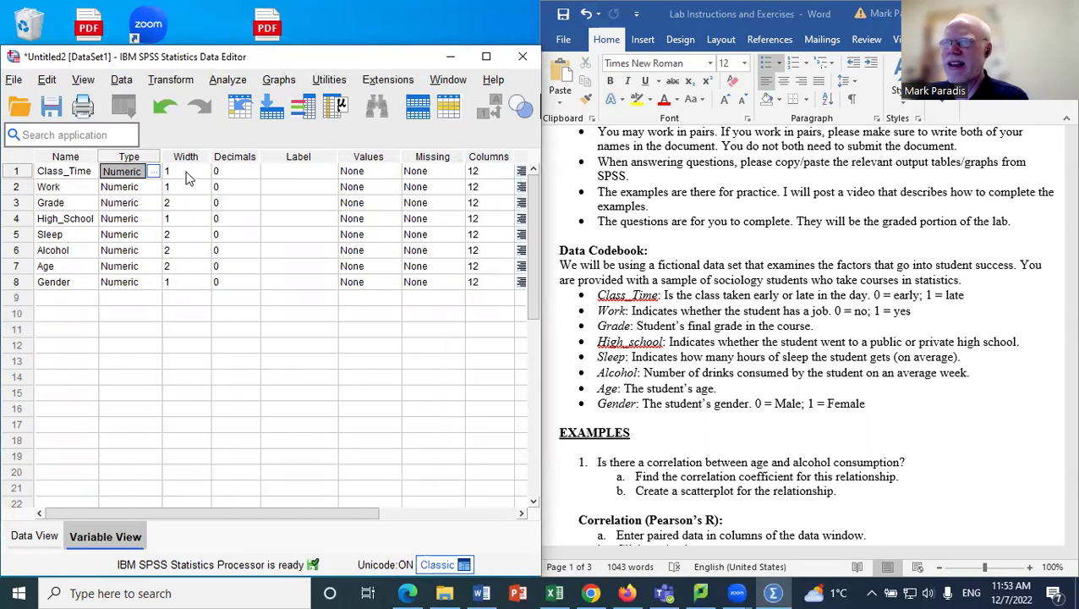
pyautogui.click(43, 537)
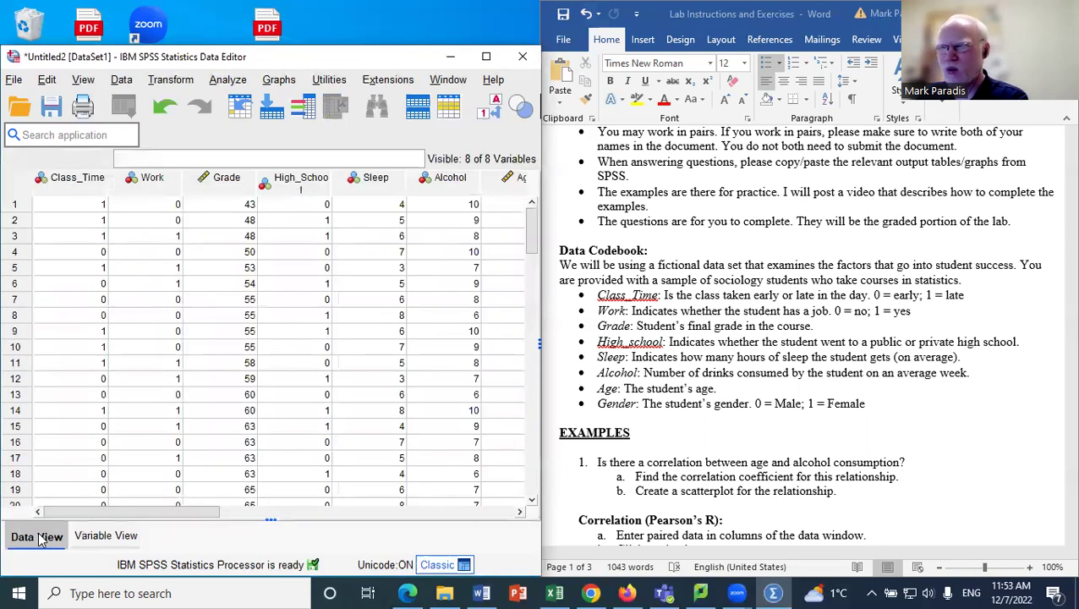
pyautogui.click(98, 536)
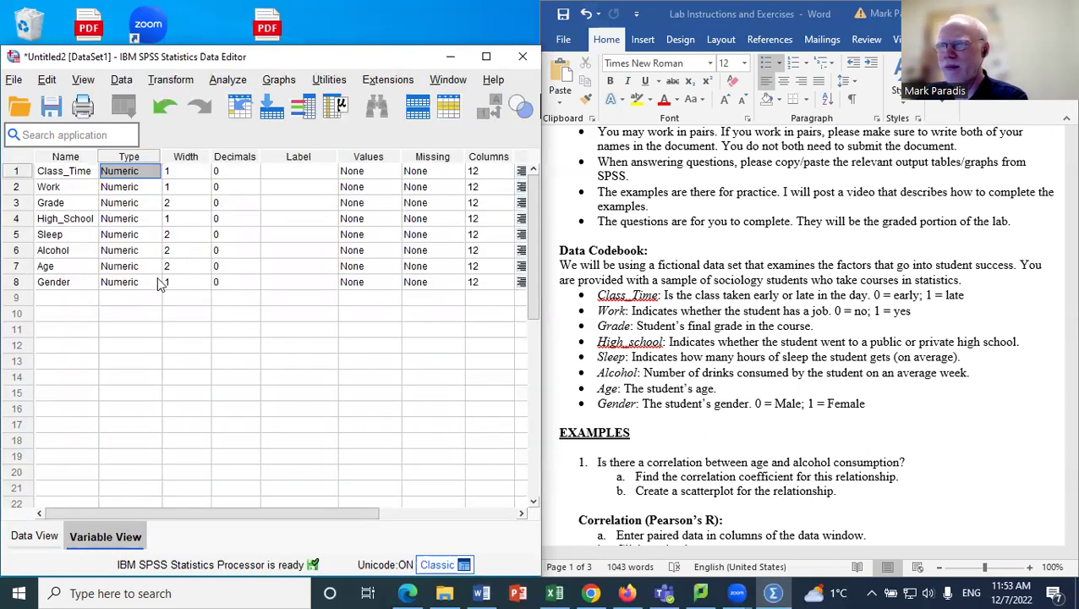
# Step: Set the width of the Class_Time and Work variables to 8
pyautogui.click(191, 170)
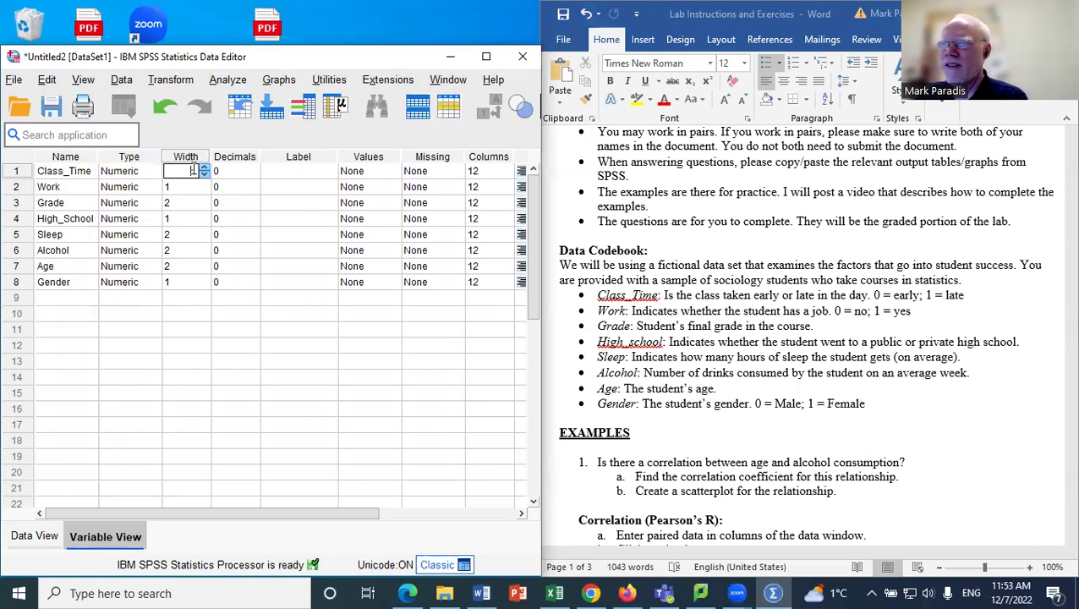
pyautogui.click(204, 168)
pyautogui.click(204, 168)
pyautogui.click(204, 168)
pyautogui.click(204, 168)
pyautogui.click(201, 187)
pyautogui.click(204, 183)
pyautogui.click(204, 182)
pyautogui.click(203, 183)
# Step: Set the width of the Grade variable to 8
pyautogui.click(201, 203)
pyautogui.click(204, 199)
pyautogui.click(203, 199)
pyautogui.click(204, 199)
pyautogui.click(203, 198)
pyautogui.click(204, 198)
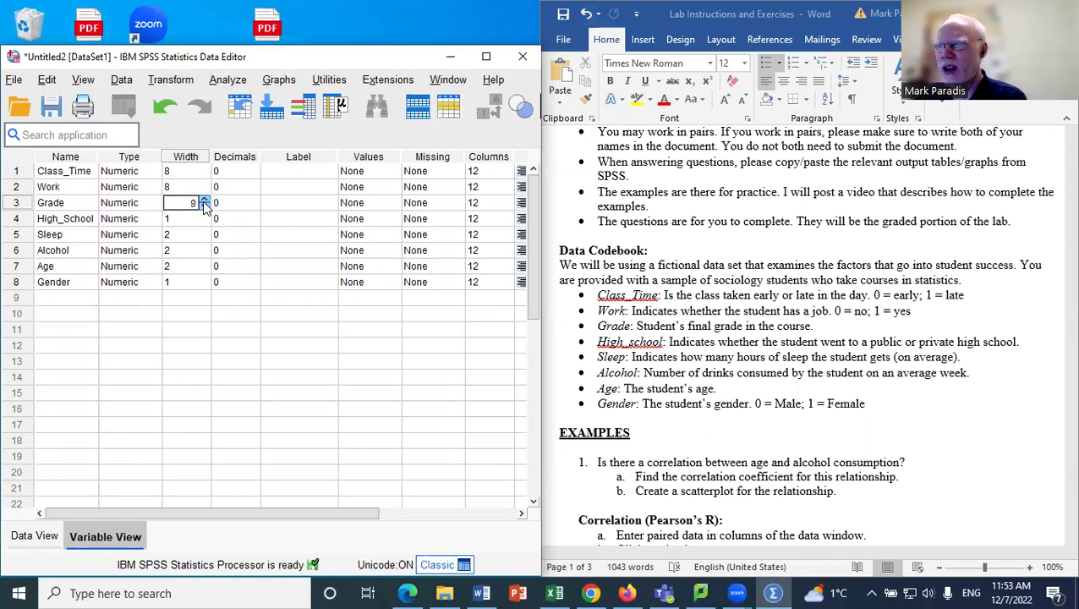
pyautogui.click(204, 206)
# Step: Set the width of the High_School and Sleep variables to 8
pyautogui.click(201, 218)
pyautogui.click(204, 215)
pyautogui.click(203, 215)
pyautogui.click(206, 216)
pyautogui.click(206, 216)
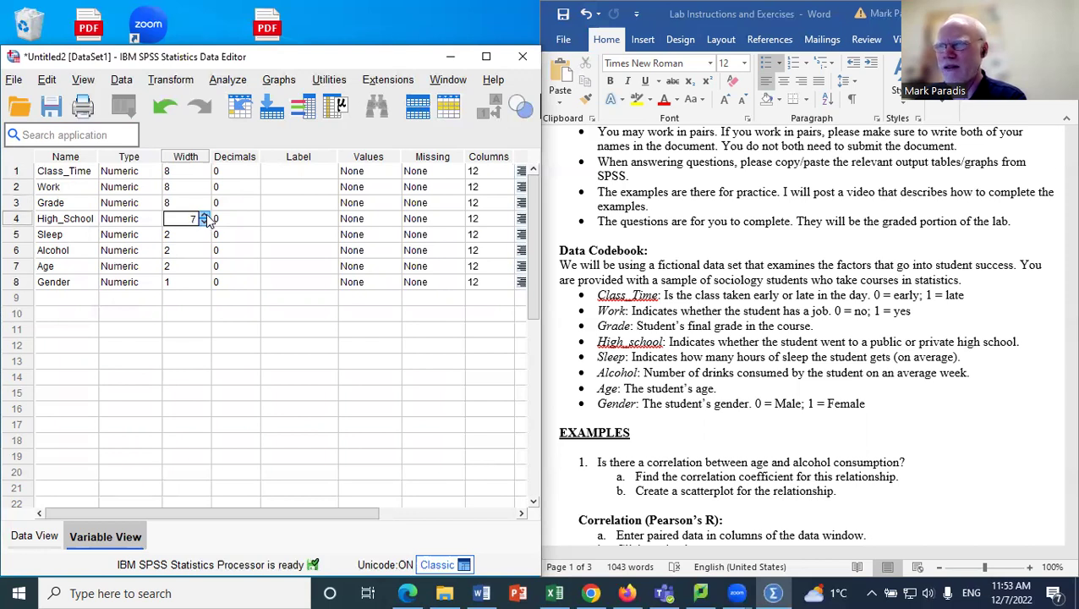
pyautogui.click(202, 235)
pyautogui.click(204, 231)
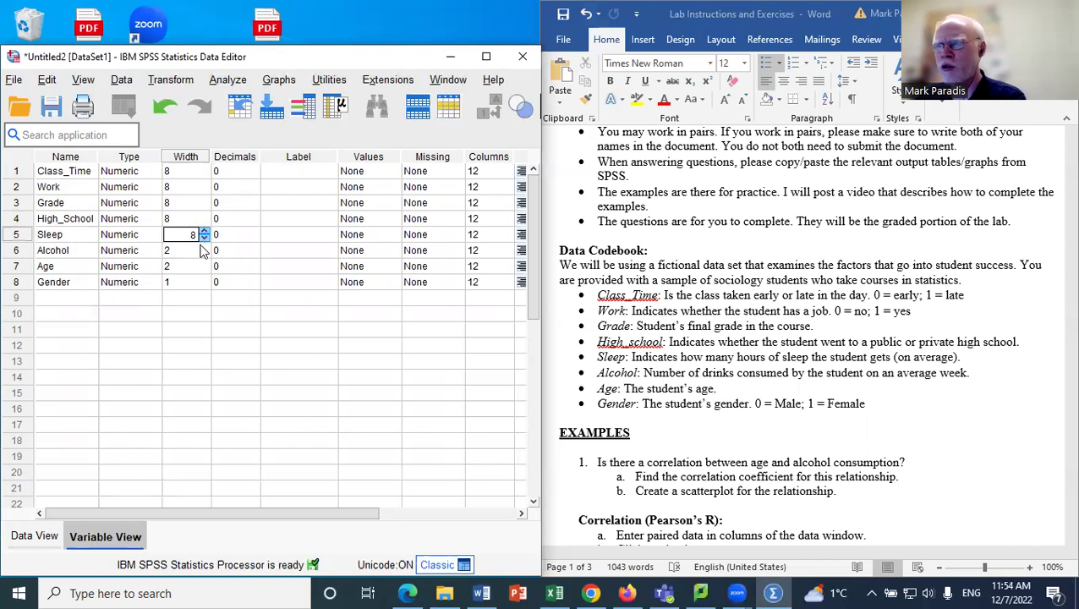
# Step: Set the width of the Alcohol, Age and Gender variables to 8
pyautogui.click(204, 250)
pyautogui.click(204, 247)
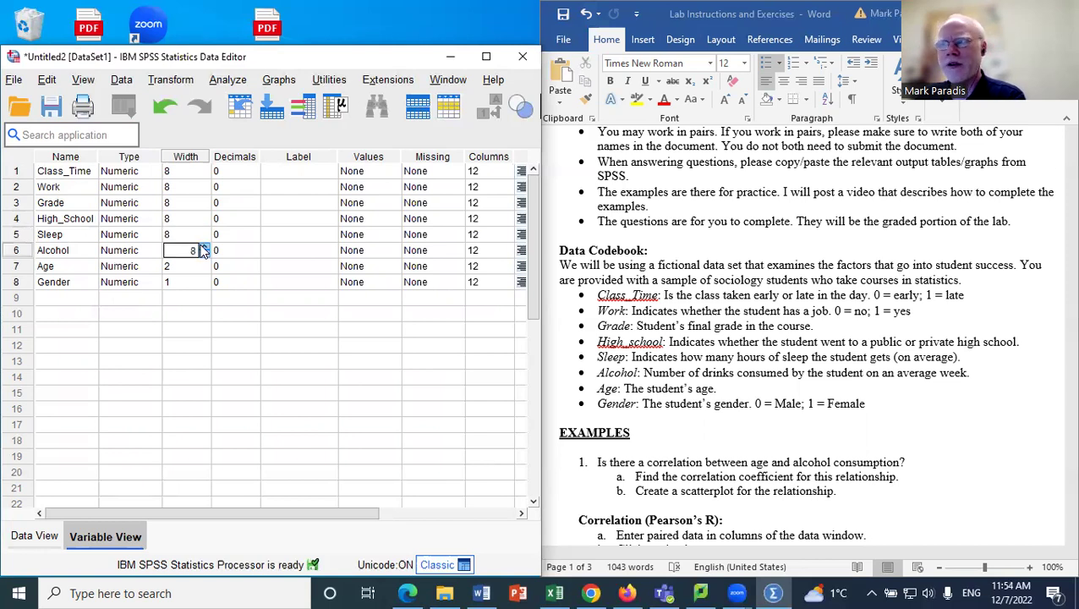
pyautogui.click(204, 266)
pyautogui.click(203, 262)
pyautogui.click(202, 262)
pyautogui.click(204, 278)
pyautogui.click(203, 272)
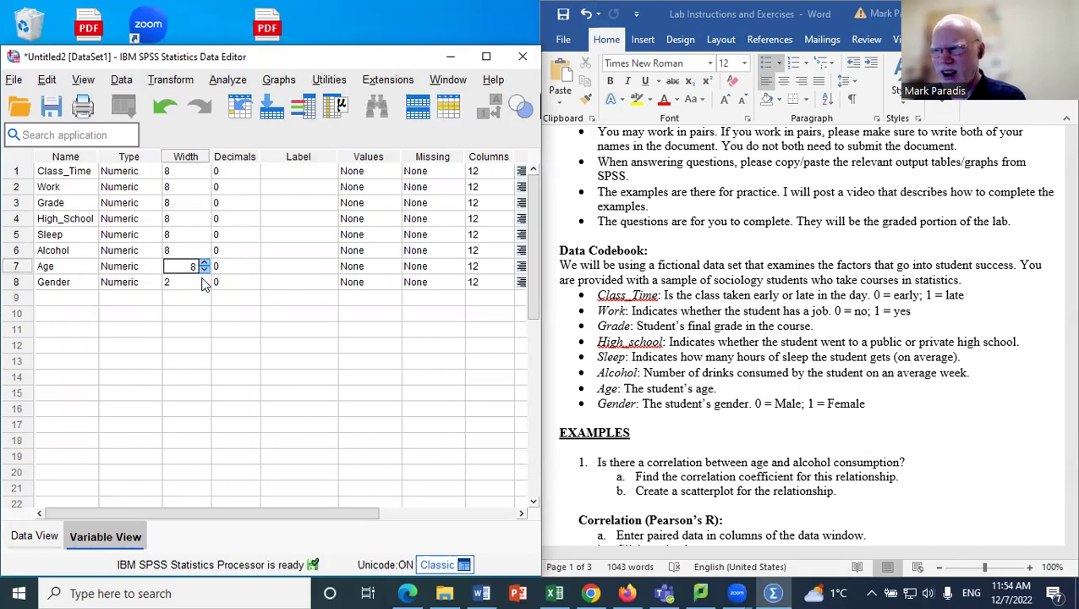
pyautogui.click(202, 281)
pyautogui.click(203, 278)
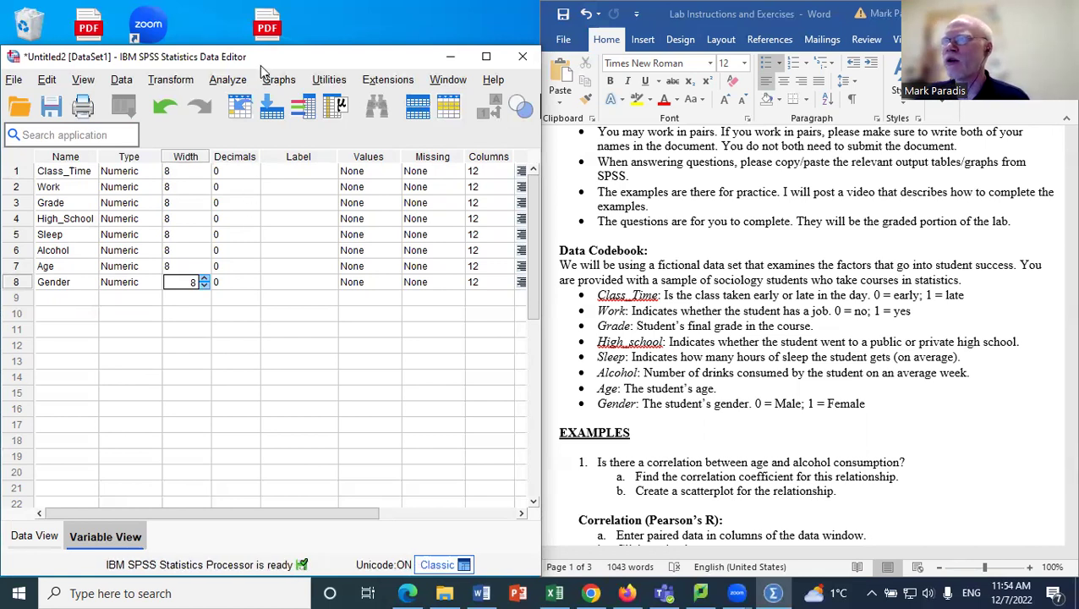
# Step: Check in the data grid whether the values need decimal places, and return to the variable list
pyautogui.click(241, 343)
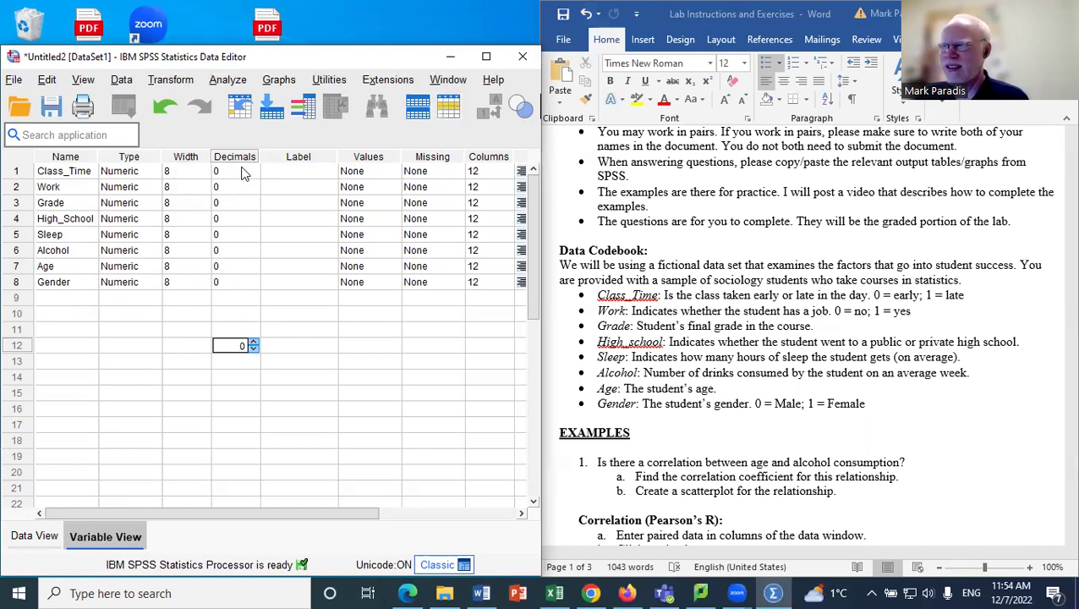
pyautogui.click(38, 536)
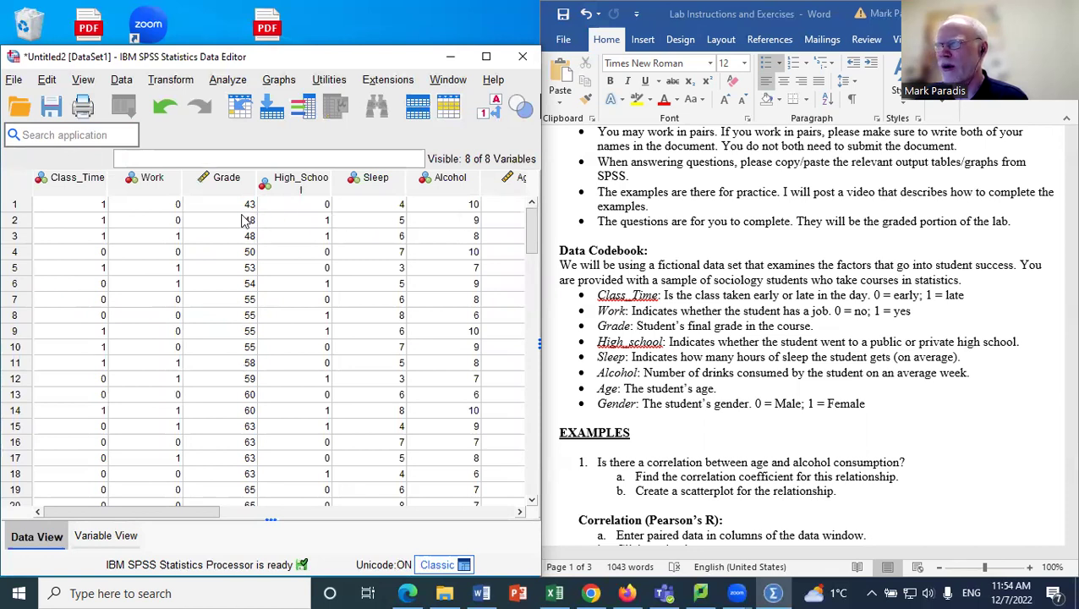
pyautogui.click(115, 537)
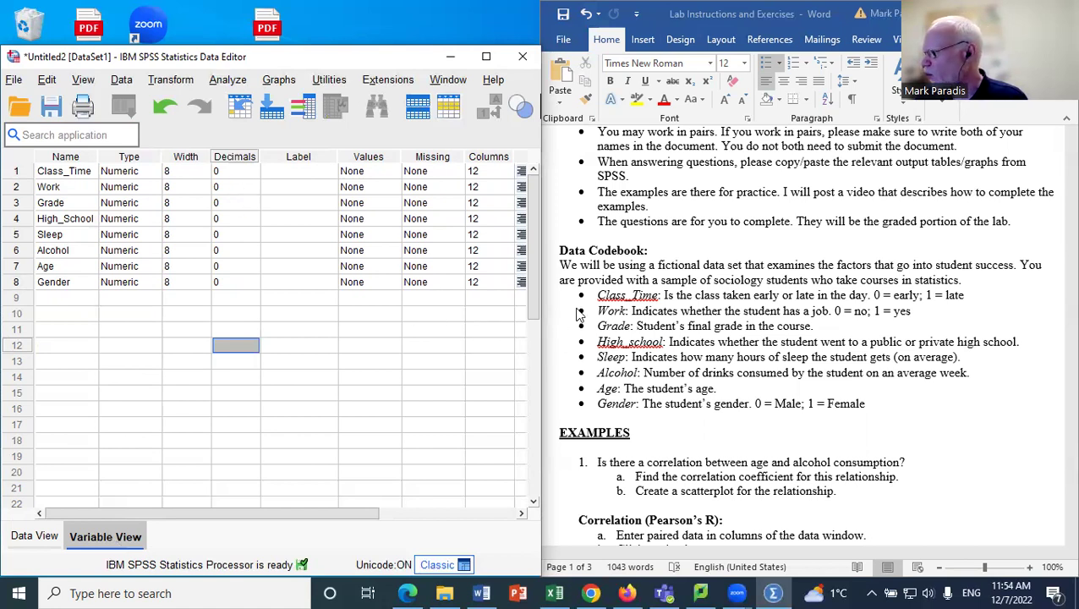
# Step: Label the Class_Time variable "Class Time" and the Work variable "Work"
pyautogui.click(297, 171)
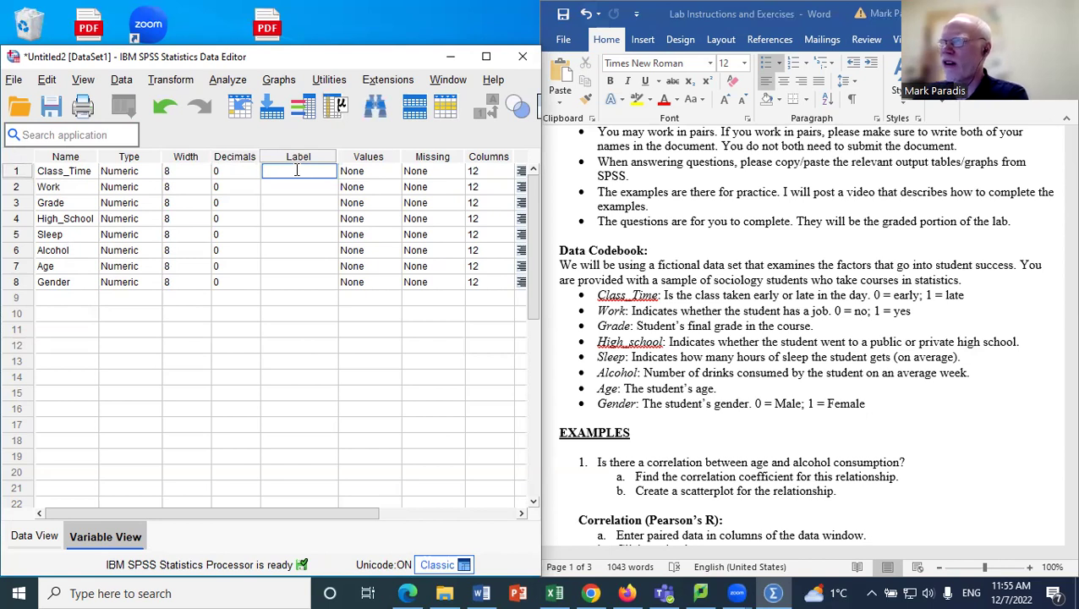
pyautogui.write('Class Time')
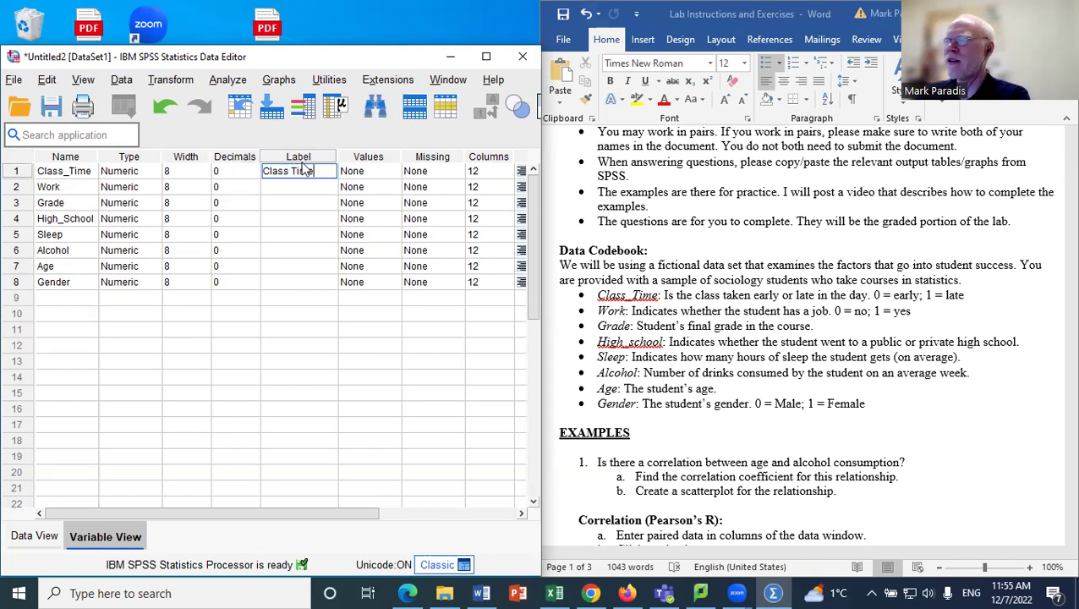
pyautogui.click(292, 186)
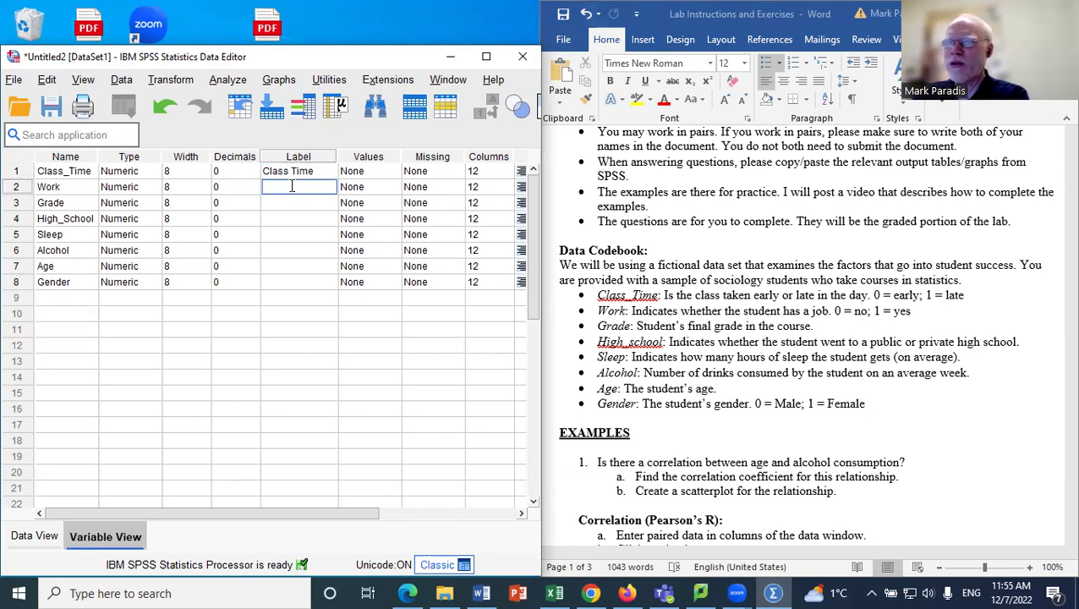
pyautogui.write('Work')
# Step: Label the Grade variable "Final Grade"
pyautogui.click(297, 202)
pyautogui.write('Grade')
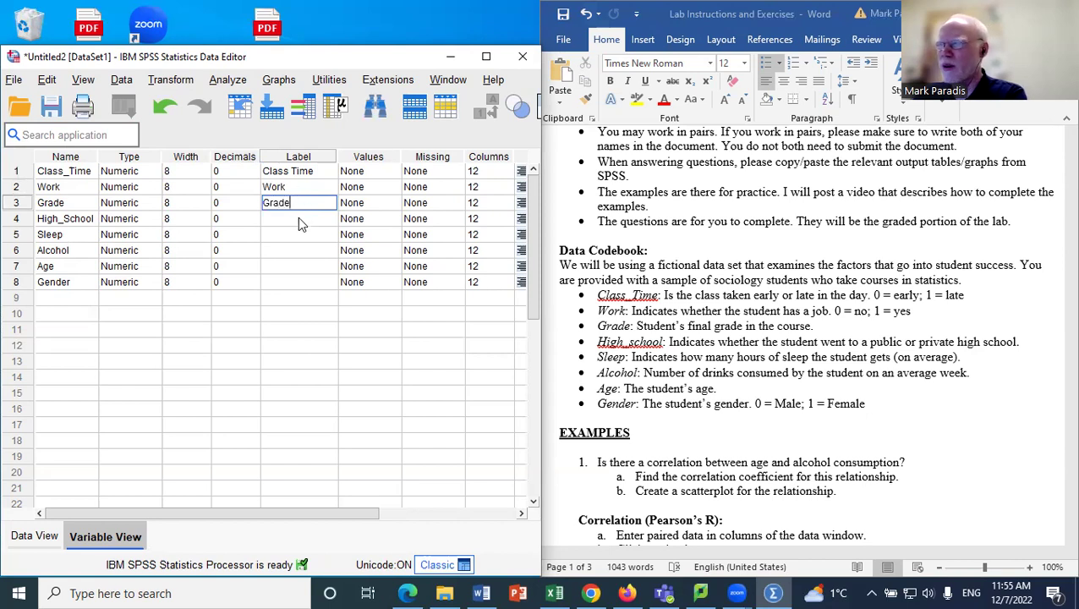
pyautogui.press('Return')
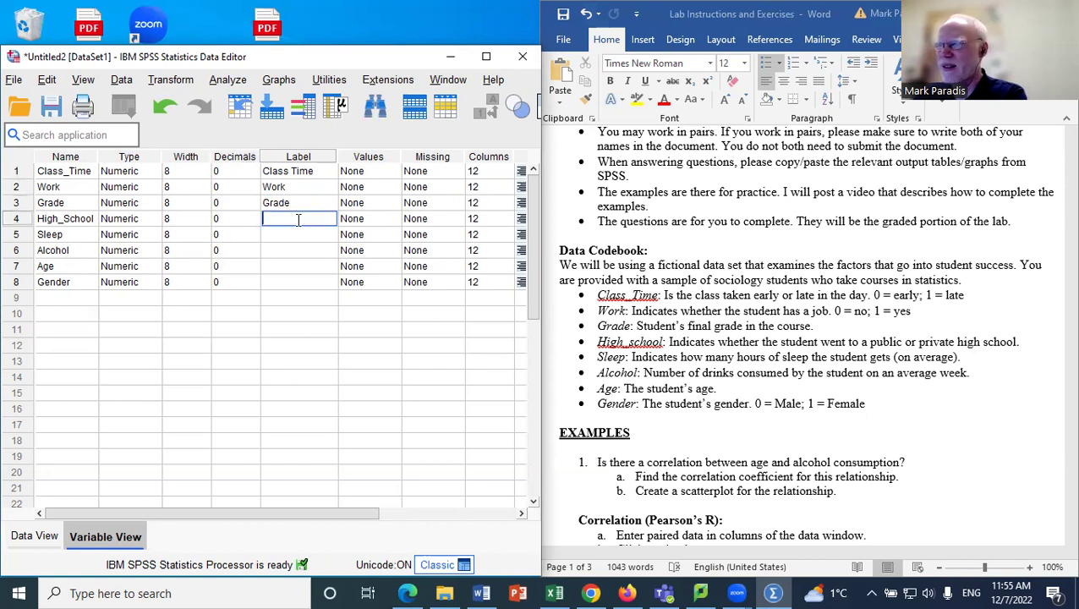
pyautogui.click(261, 204)
pyautogui.write('F')
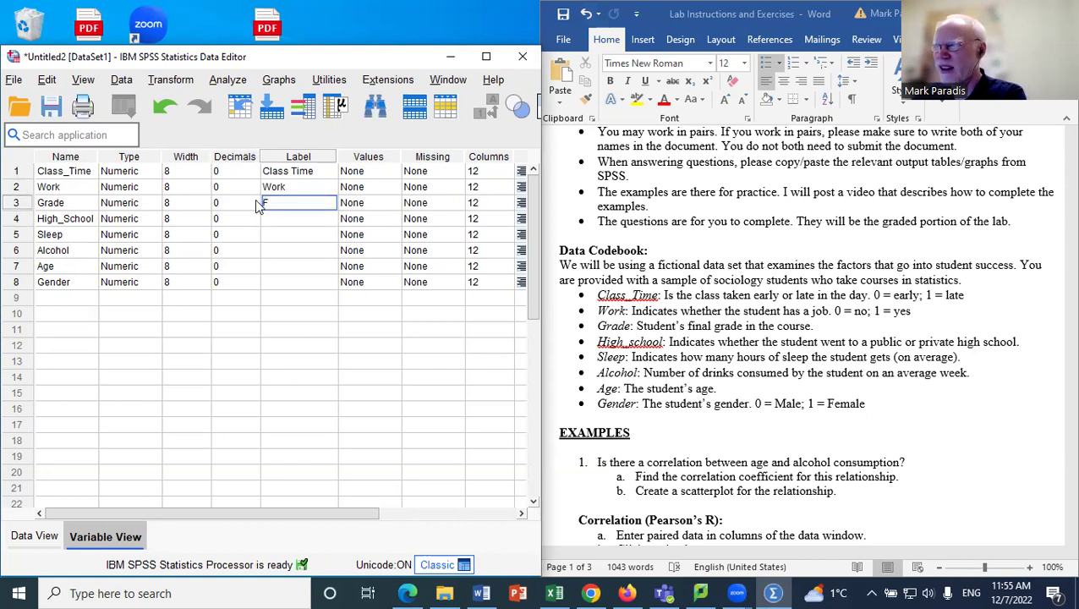
pyautogui.write('inal Grade')
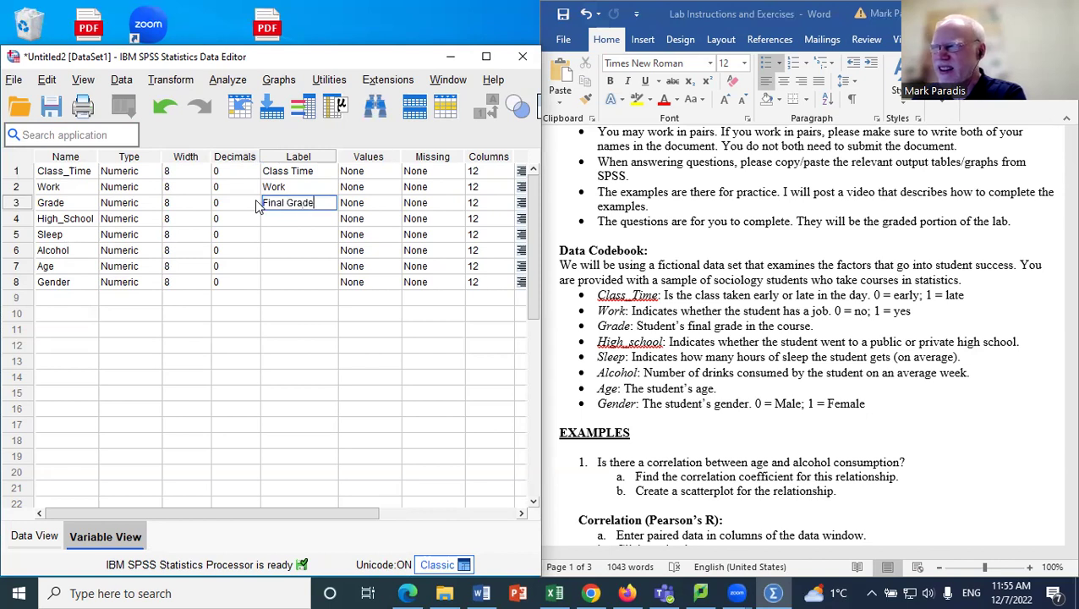
# Step: Label the High_School variable "High School" and the Sleep variable "Hours of Sleep"
pyautogui.click(290, 218)
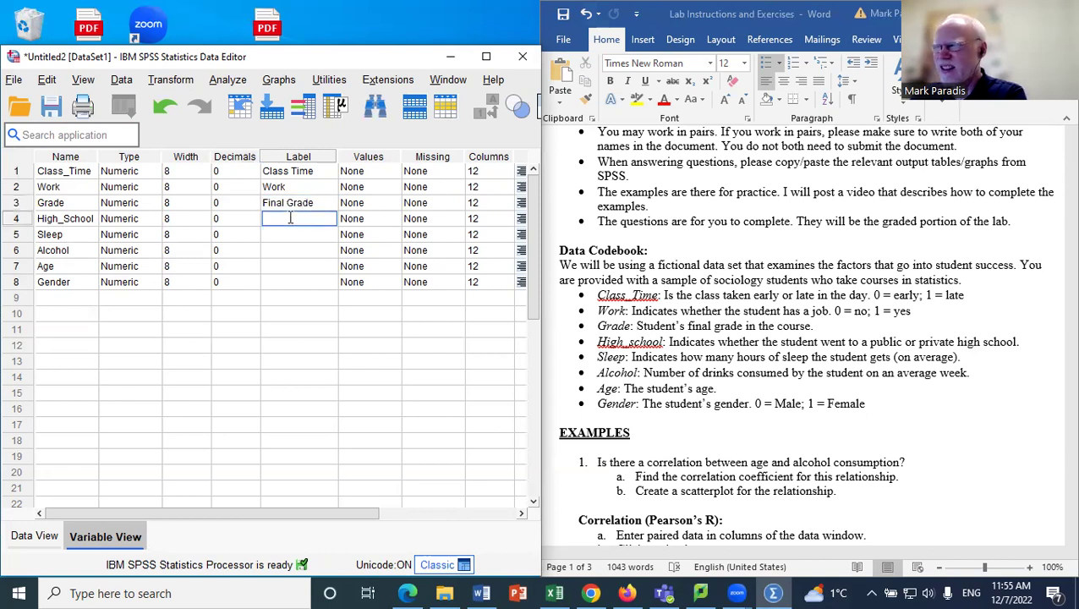
pyautogui.write('Hig')
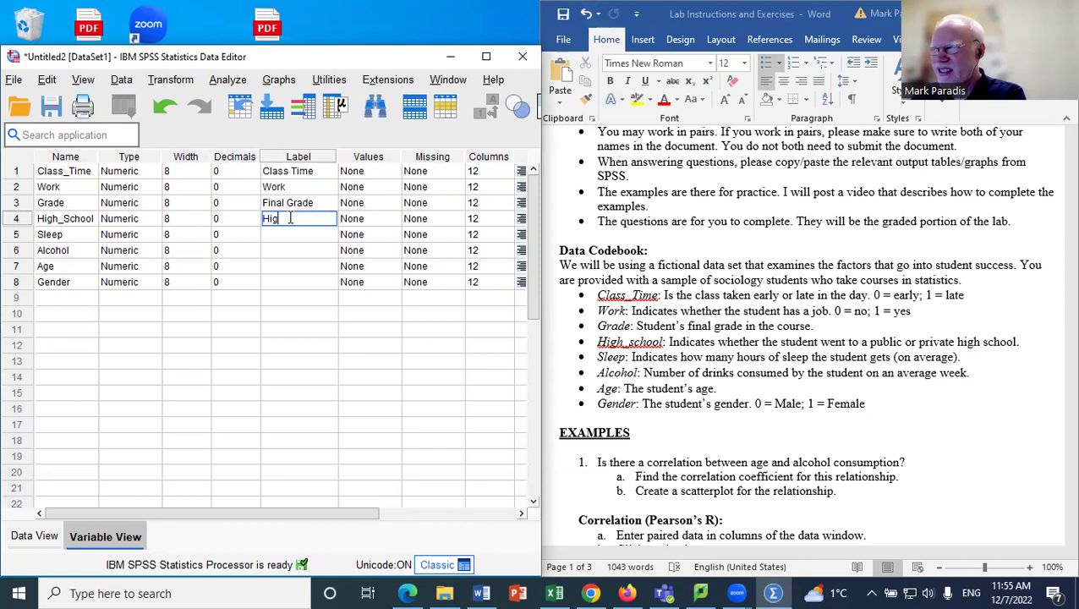
pyautogui.write('h School')
pyautogui.press('Tab')
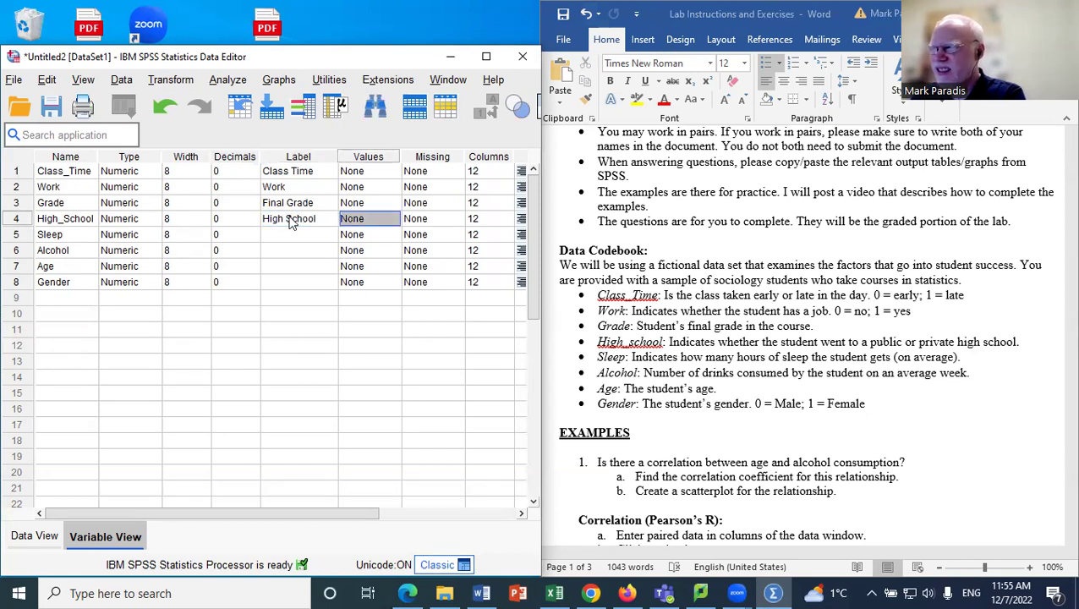
pyautogui.click(294, 234)
pyautogui.write('Hours of sleep')
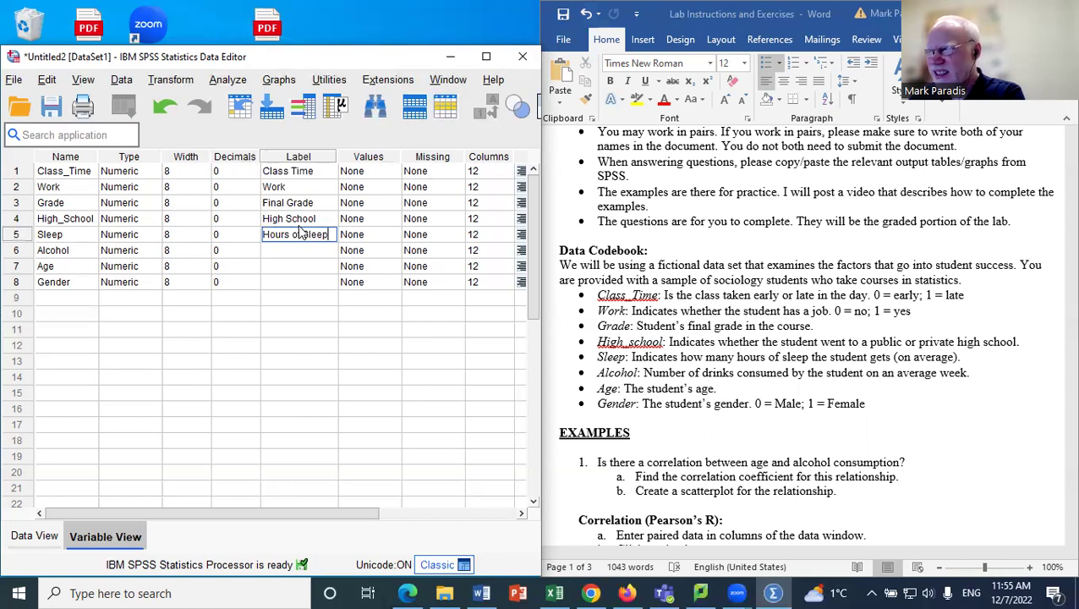
# Step: Label the Alcohol variable "Alcohol Consumption"
pyautogui.click(322, 246)
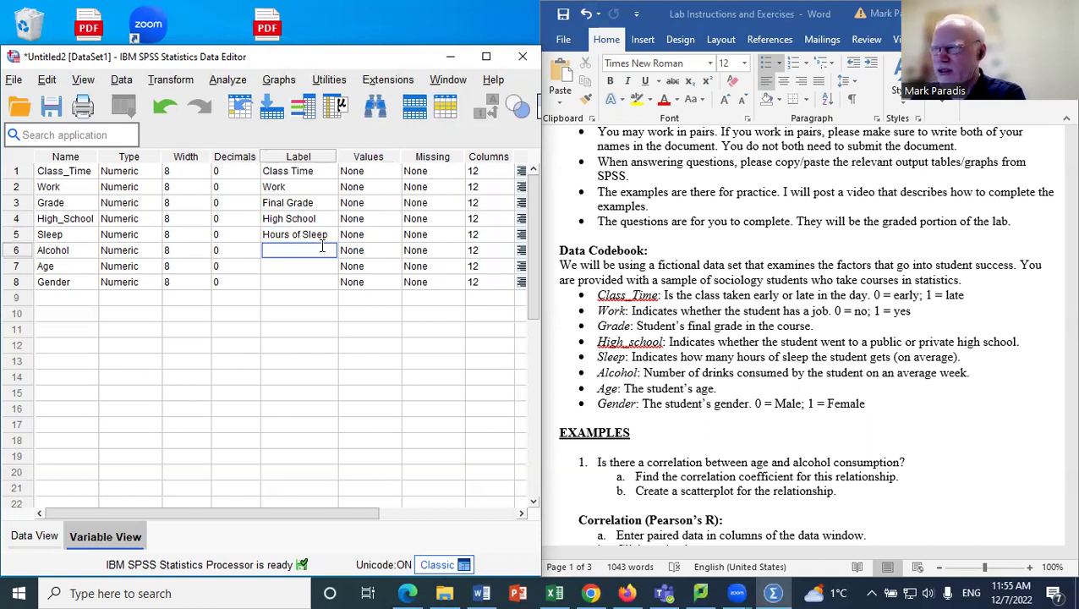
pyautogui.write('Alc')
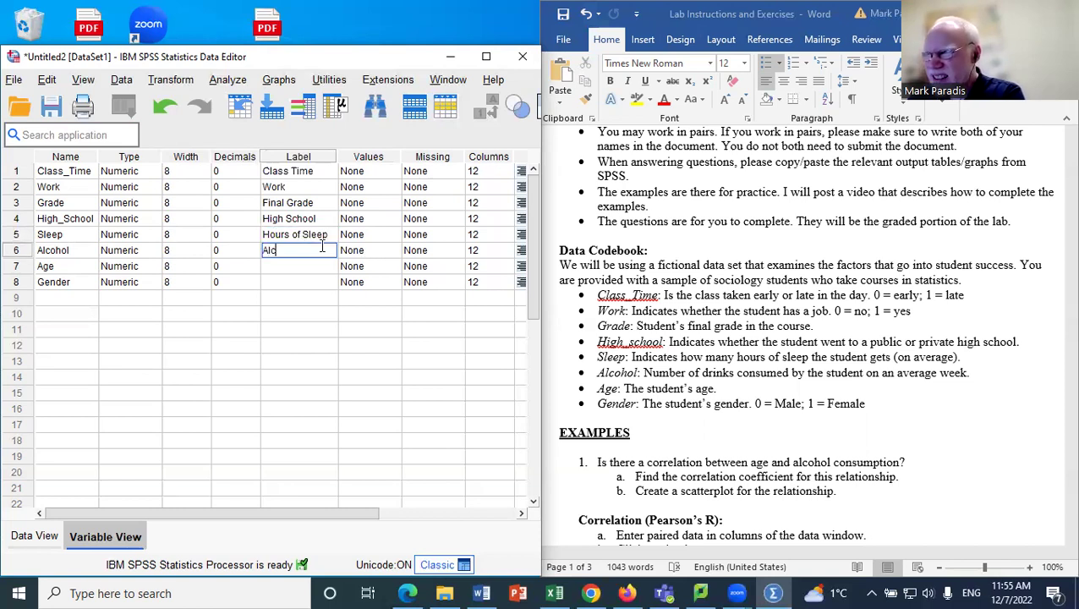
pyautogui.write('ohol Consumption')
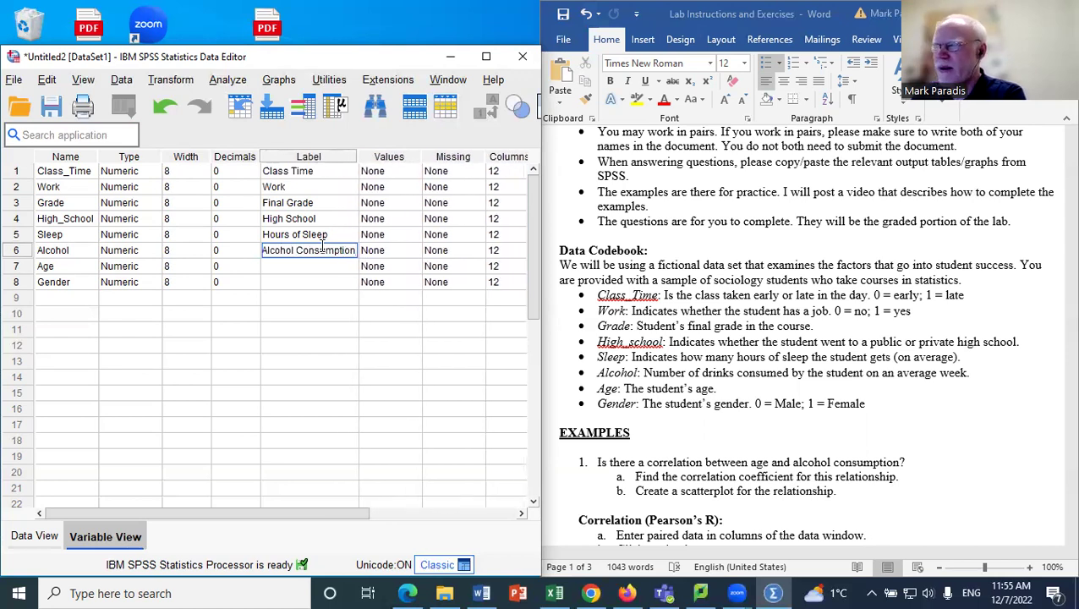
# Step: Label the Age variable "Age" and the Gender variable "Gender"
pyautogui.click(303, 262)
pyautogui.write('Age')
pyautogui.press('Tab')
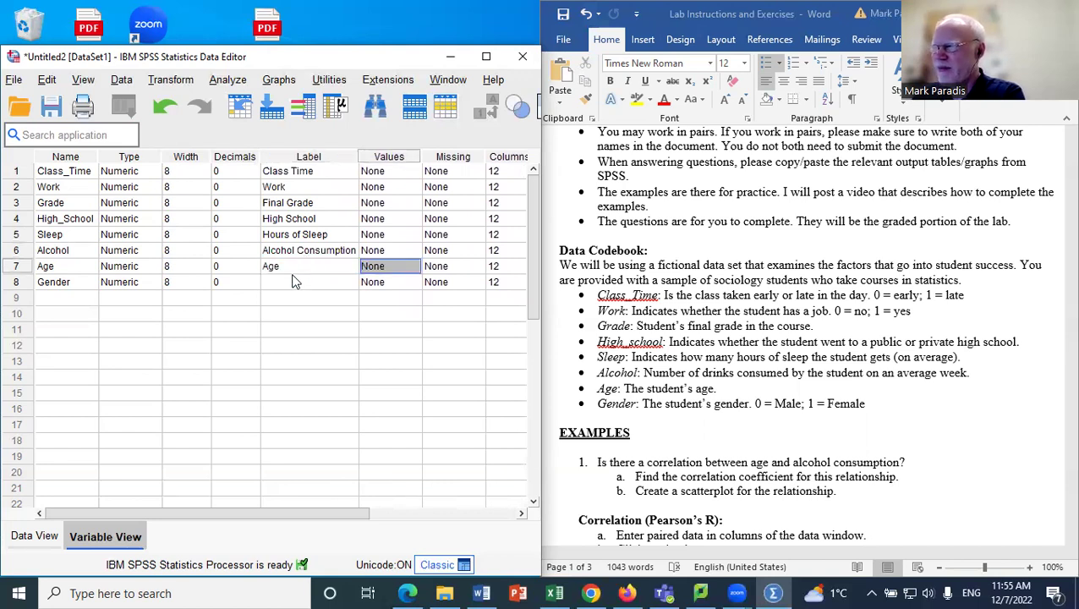
pyautogui.click(293, 277)
pyautogui.write('Gender')
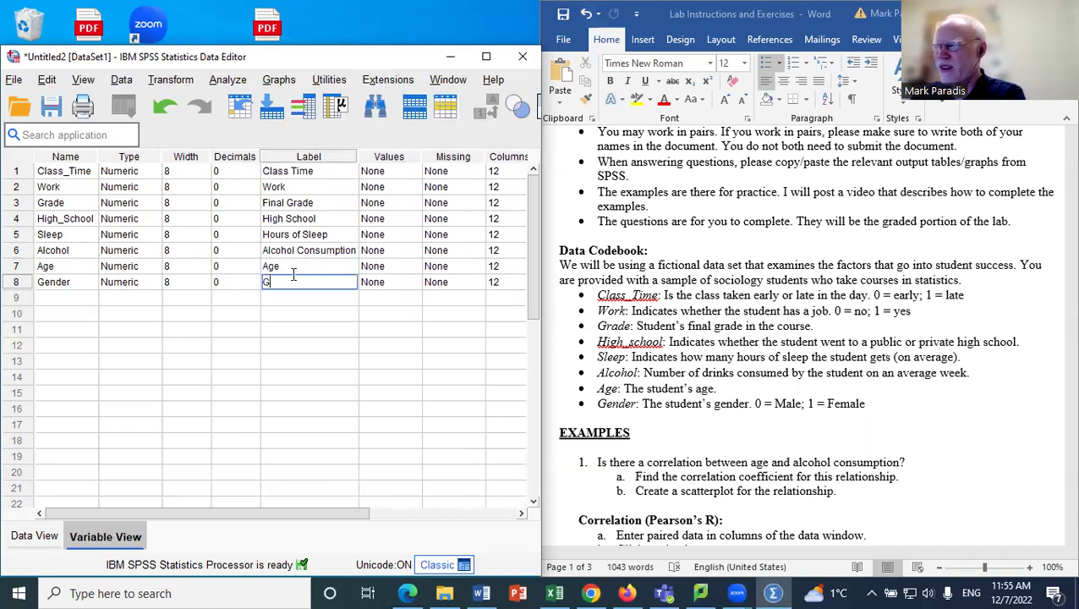
pyautogui.click(312, 310)
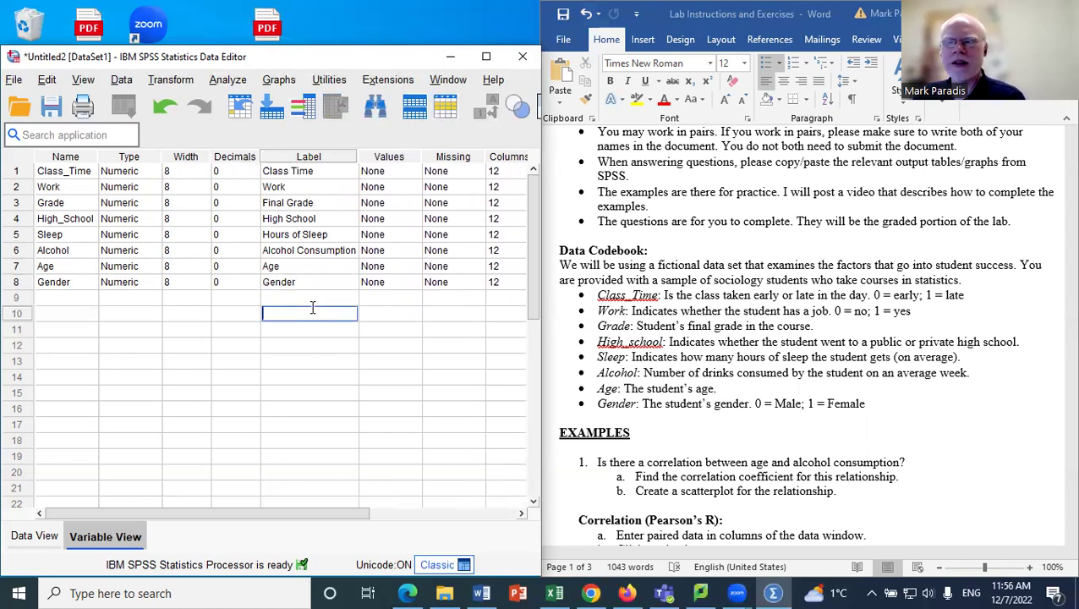
# Step: Examine the numeric codes of the variables in the data grid, and return to the variable list
pyautogui.moveTo(140, 510)
pyautogui.mouseDown()
pyautogui.moveTo(152, 517)
pyautogui.moveTo(131, 521)
pyautogui.moveTo(209, 509)
pyautogui.moveTo(146, 525)
pyautogui.moveTo(132, 515)
pyautogui.mouseUp()
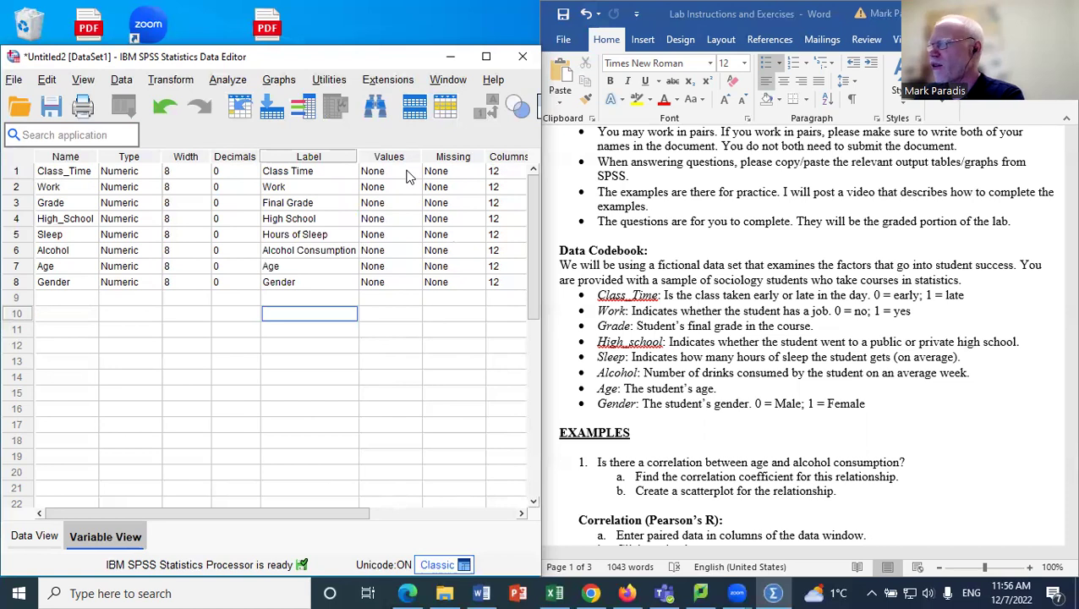
pyautogui.click(42, 532)
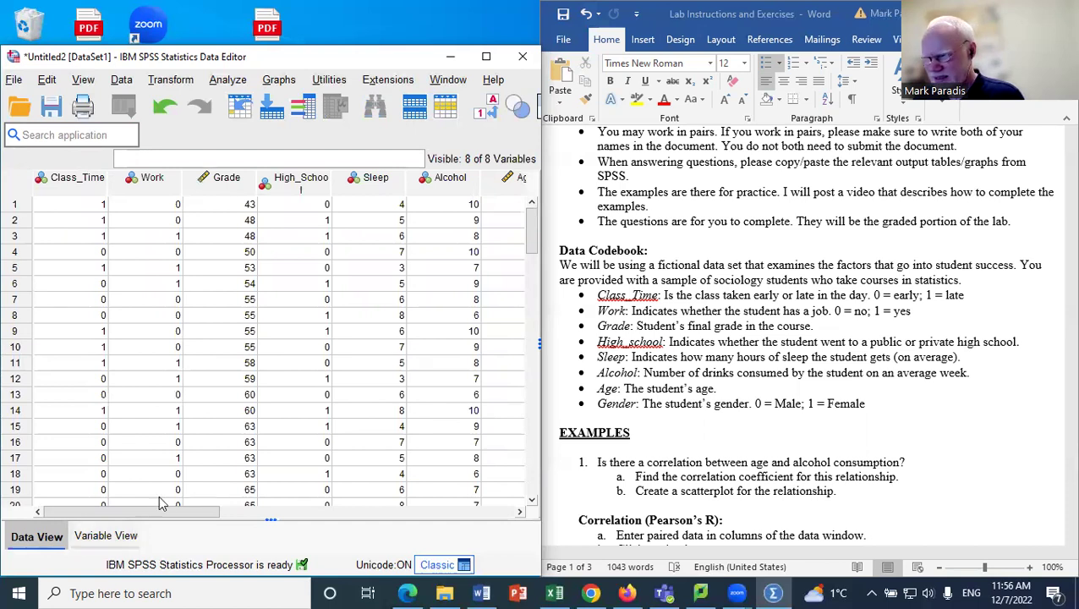
pyautogui.moveTo(165, 513)
pyautogui.mouseDown()
pyautogui.moveTo(230, 510)
pyautogui.moveTo(144, 511)
pyautogui.mouseUp()
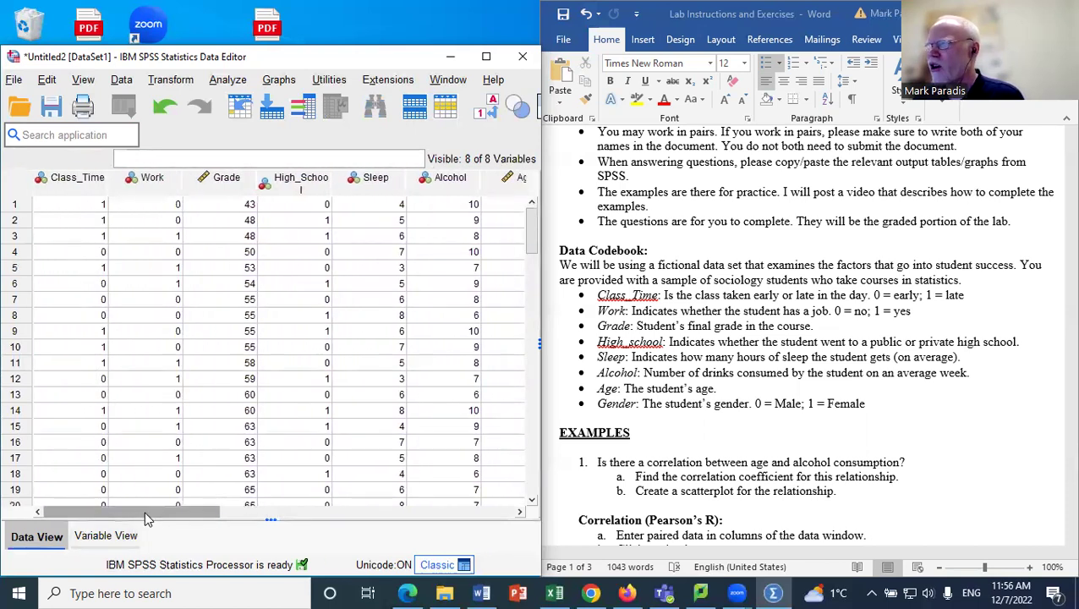
pyautogui.click(119, 542)
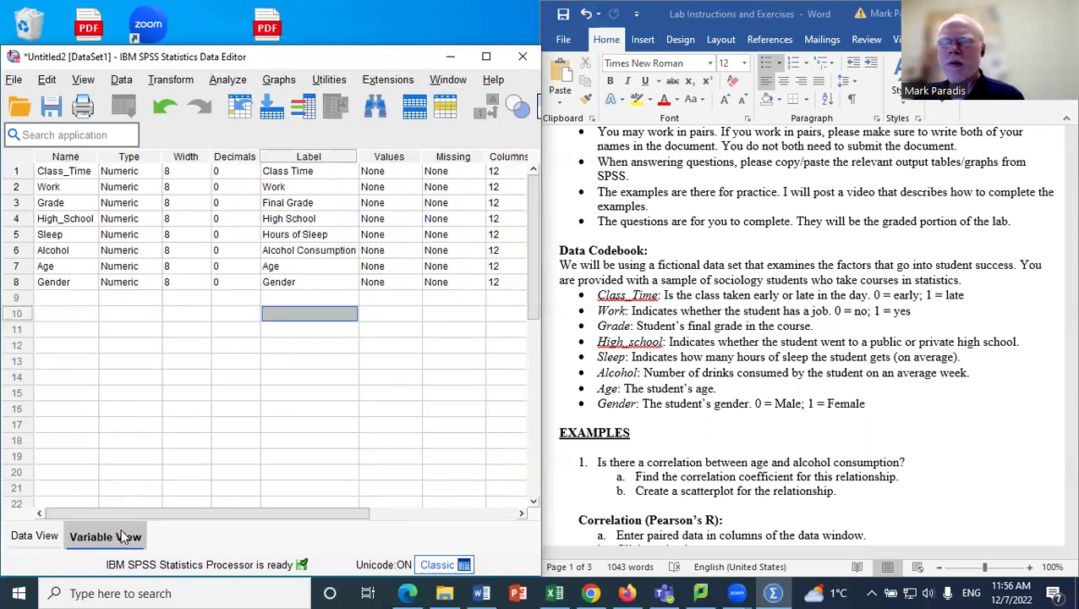
pyautogui.click(410, 171)
pyautogui.click(414, 171)
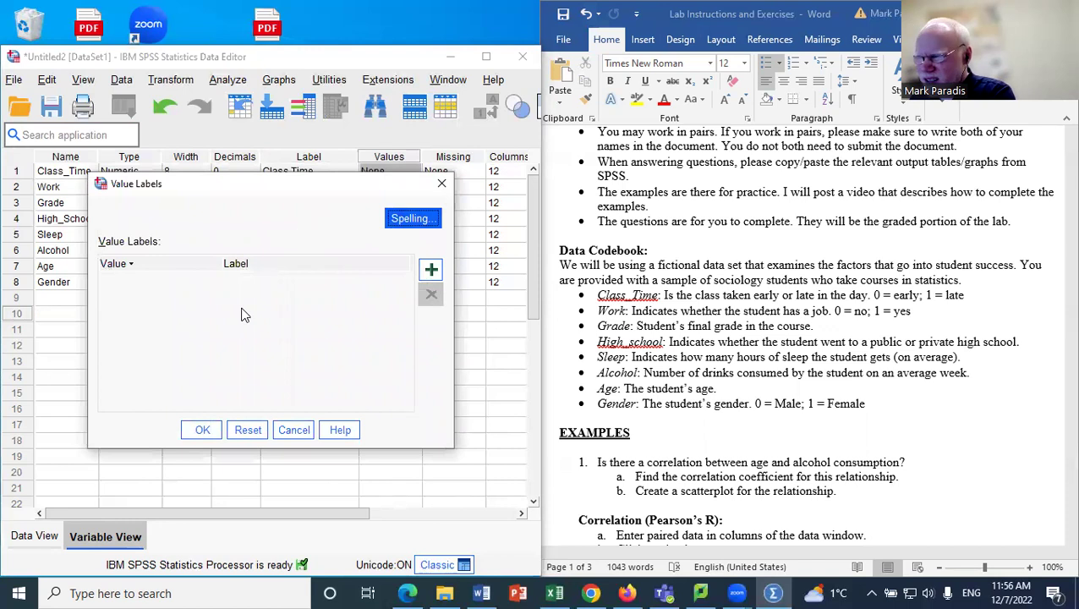
pyautogui.click(440, 183)
# Step: Add a value label to the Class_Time variable that defines 0 as "Early"
pyautogui.click(413, 170)
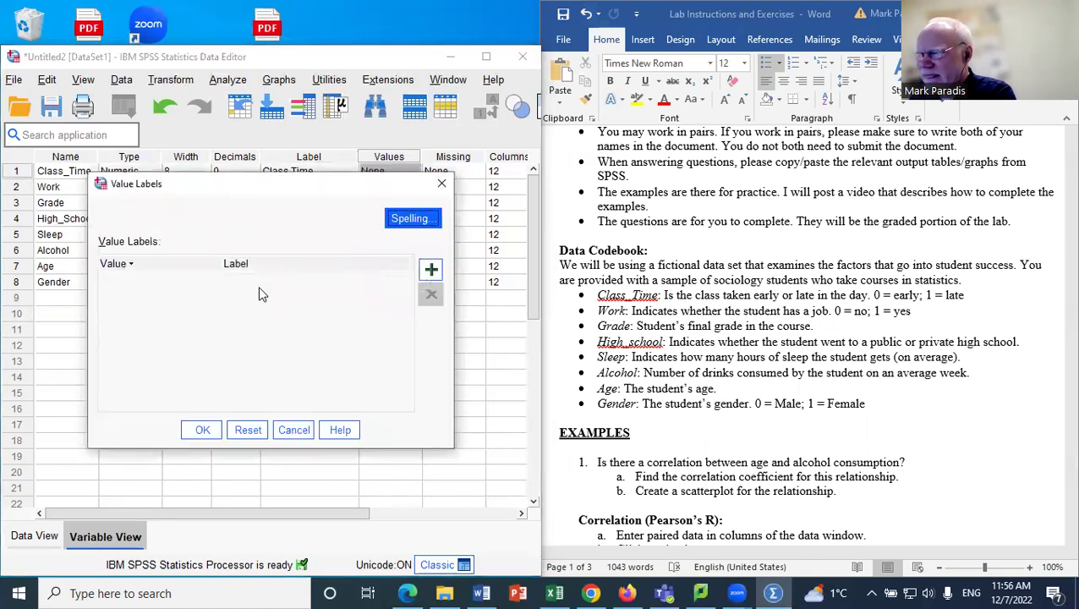
pyautogui.click(431, 269)
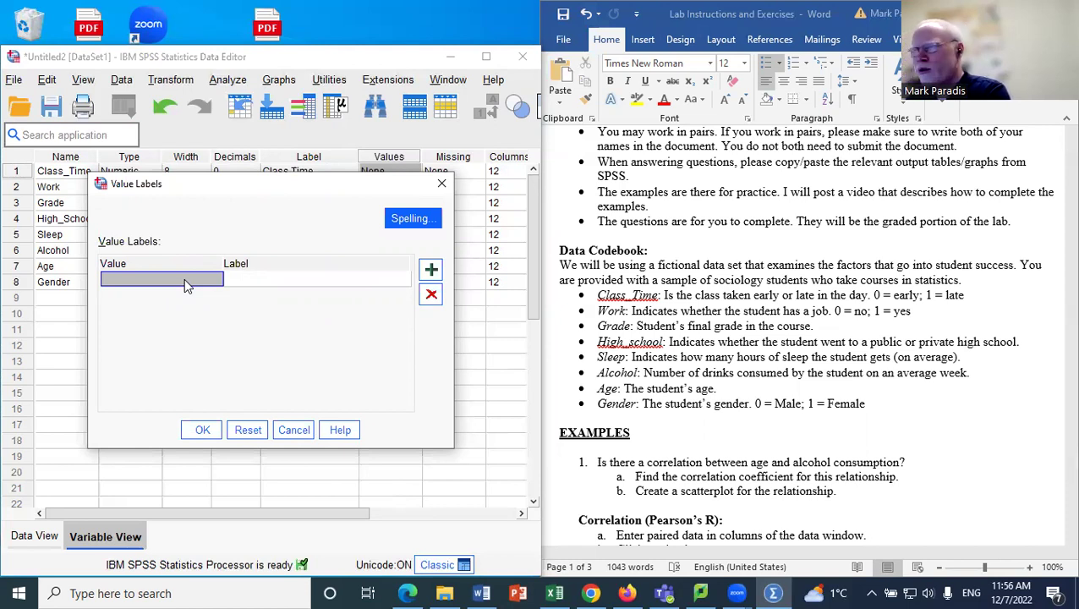
pyautogui.write('Earl')
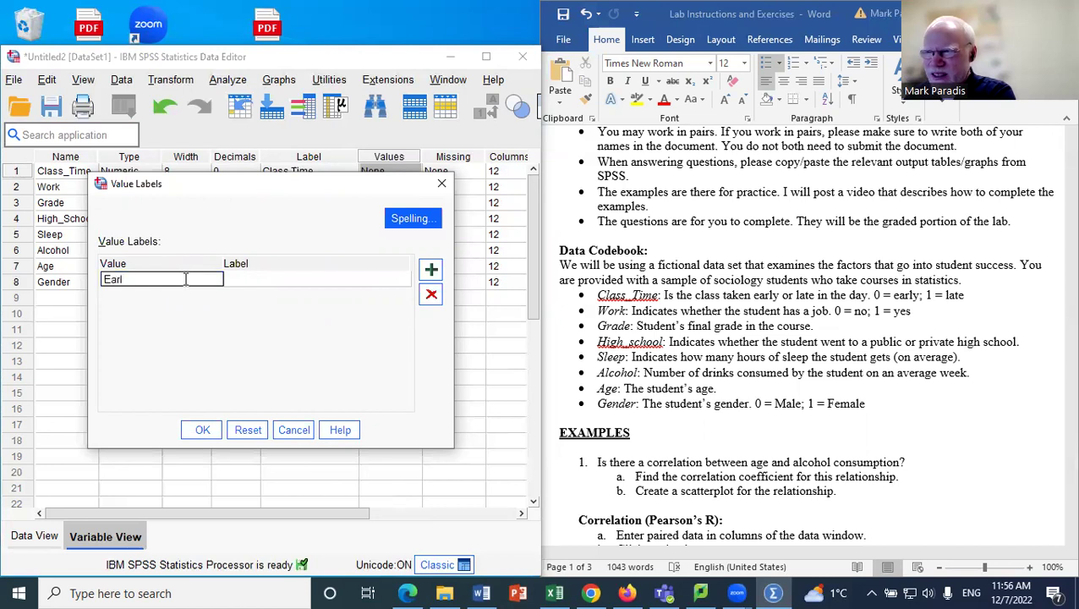
pyautogui.doubleClick(185, 279)
pyautogui.press('BackSpace')
pyautogui.write('0')
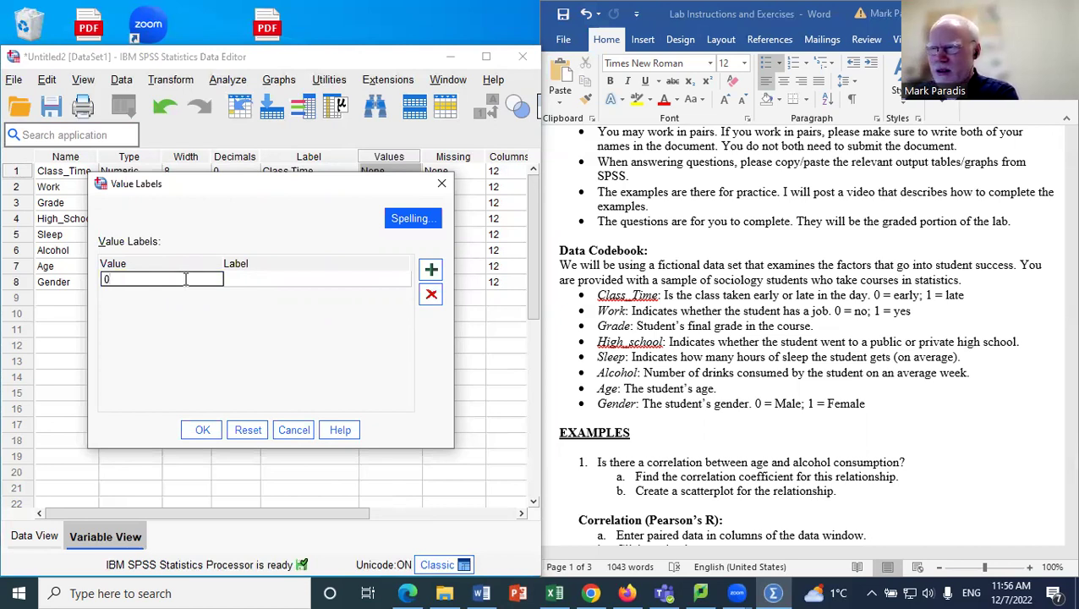
pyautogui.click(279, 281)
pyautogui.write('Early')
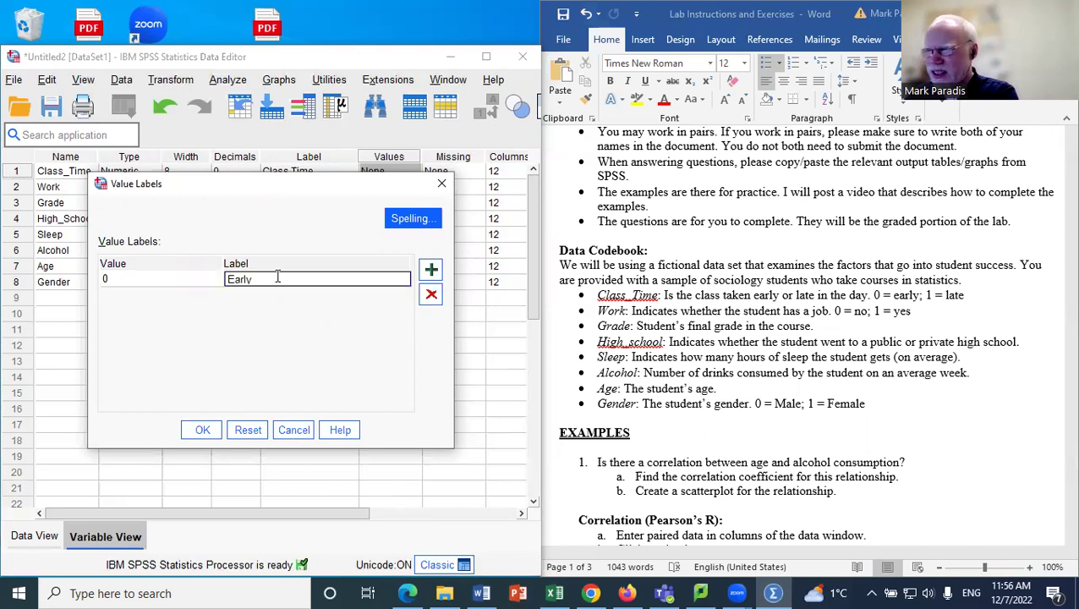
# Step: Add a second value label to the Class_Time variable that defines 1 as "Late", and apply the value labels
pyautogui.click(167, 294)
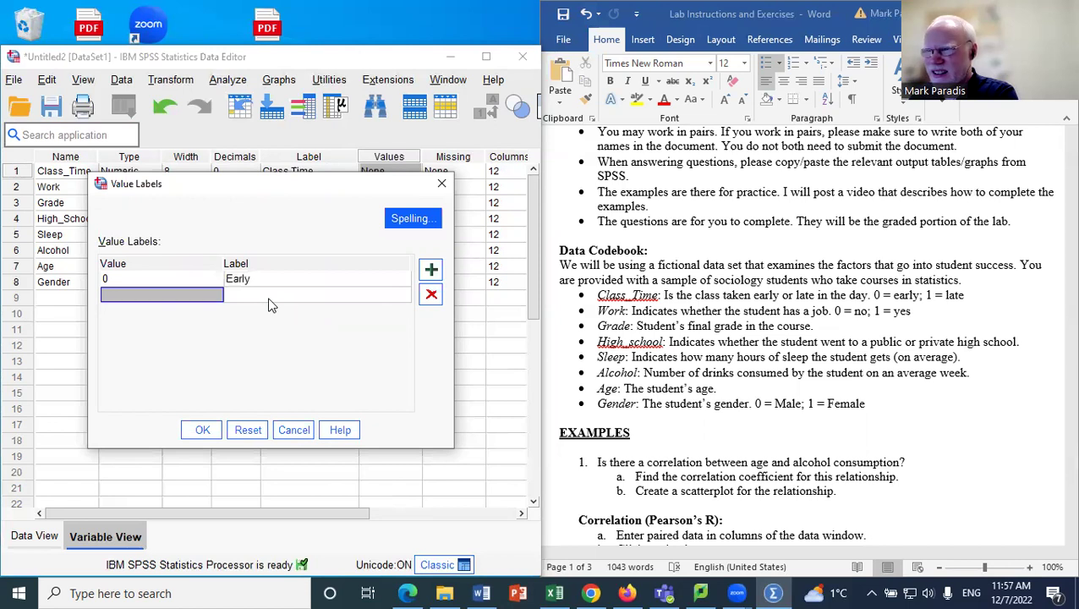
pyautogui.write('1')
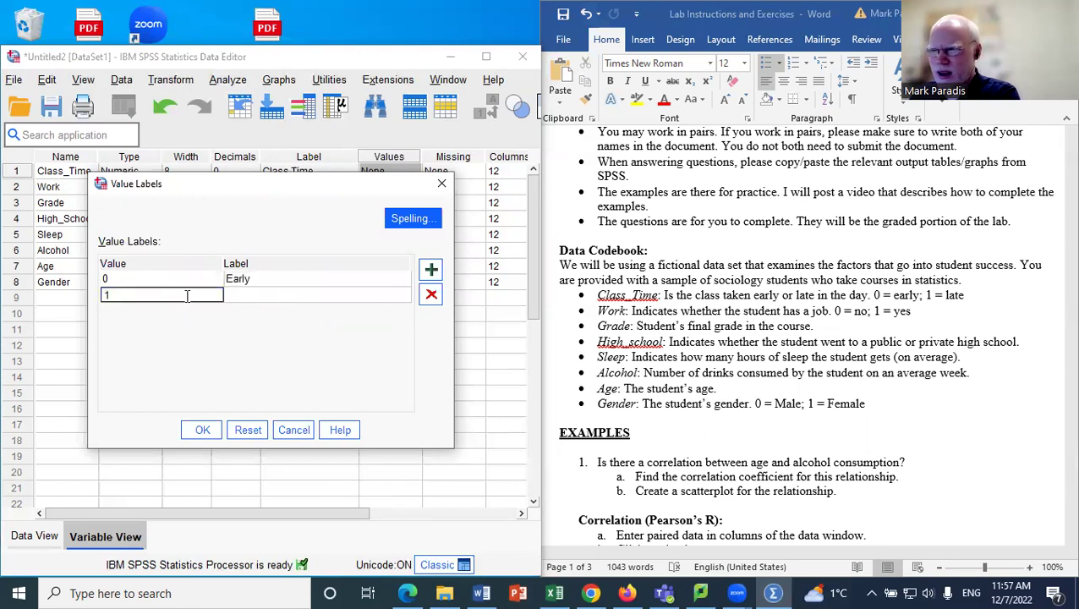
pyautogui.click(251, 296)
pyautogui.write('Late')
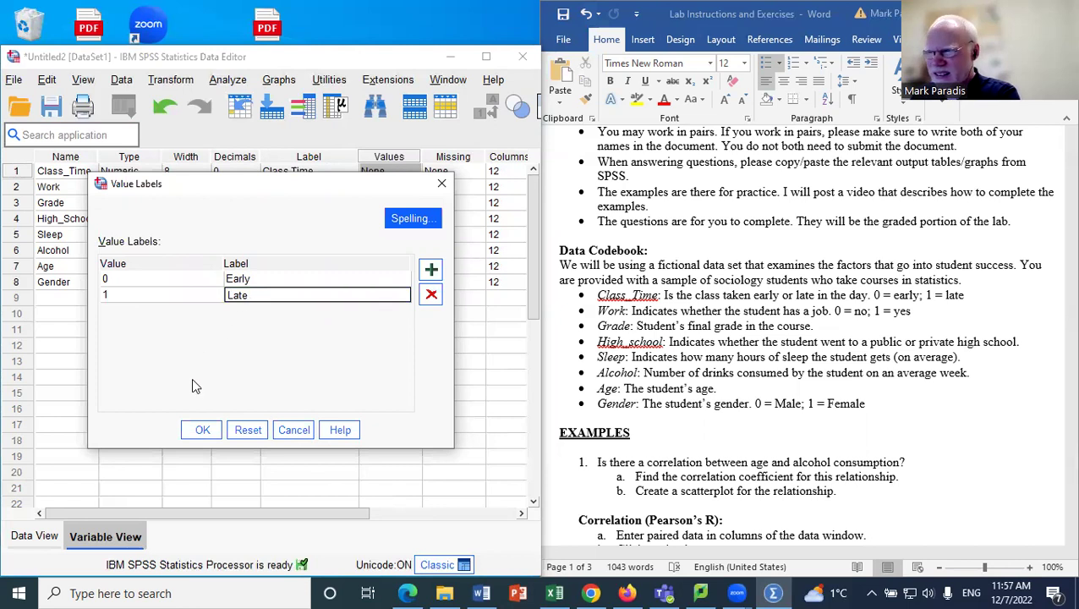
pyautogui.click(198, 429)
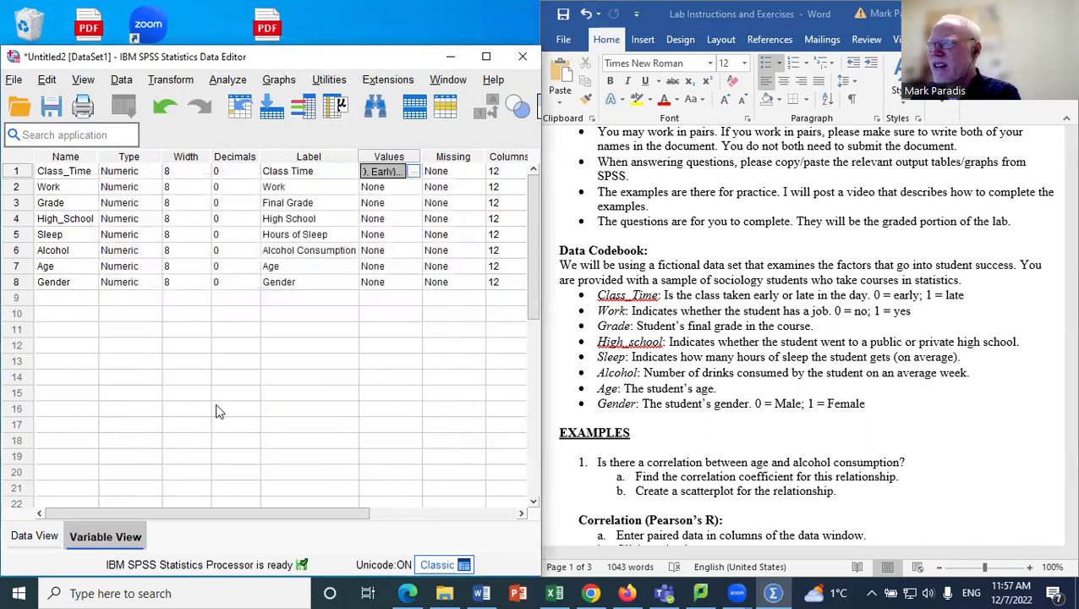
# Step: Compare the Class_Time codes with their value labels by switching the label display on and off in the data grid, and return to the variable list
pyautogui.click(39, 537)
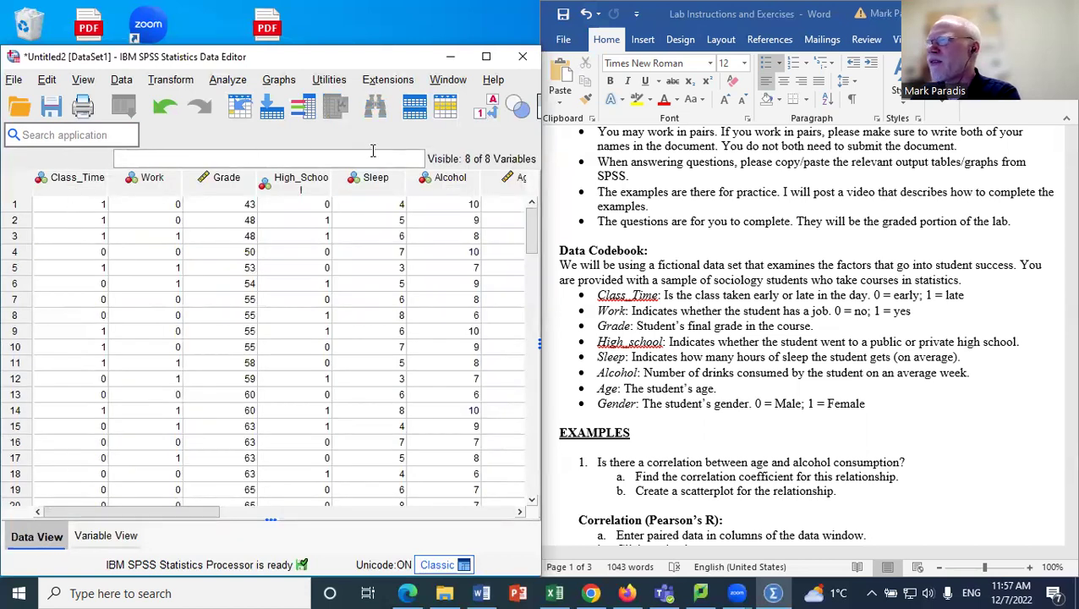
pyautogui.click(482, 113)
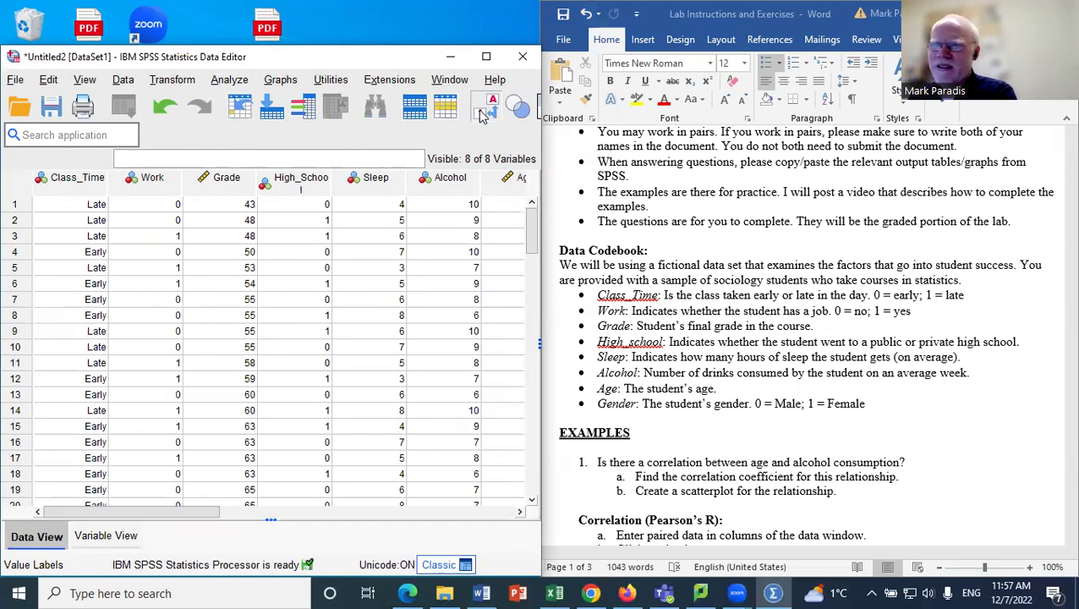
pyautogui.click(482, 114)
pyautogui.click(482, 113)
pyautogui.click(482, 114)
pyautogui.click(482, 114)
pyautogui.click(481, 113)
pyautogui.click(482, 114)
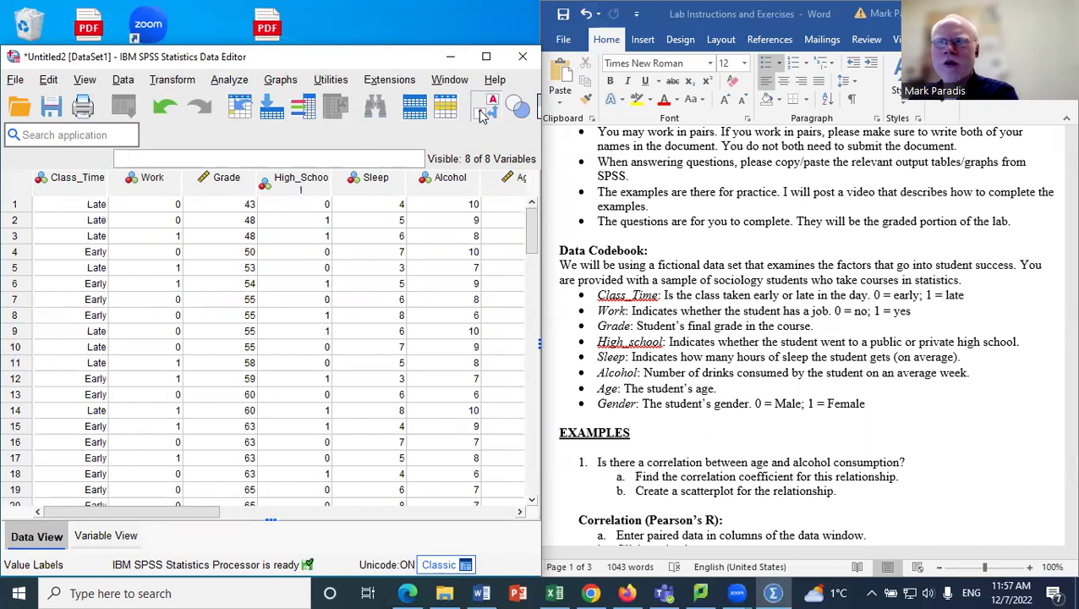
pyautogui.click(481, 113)
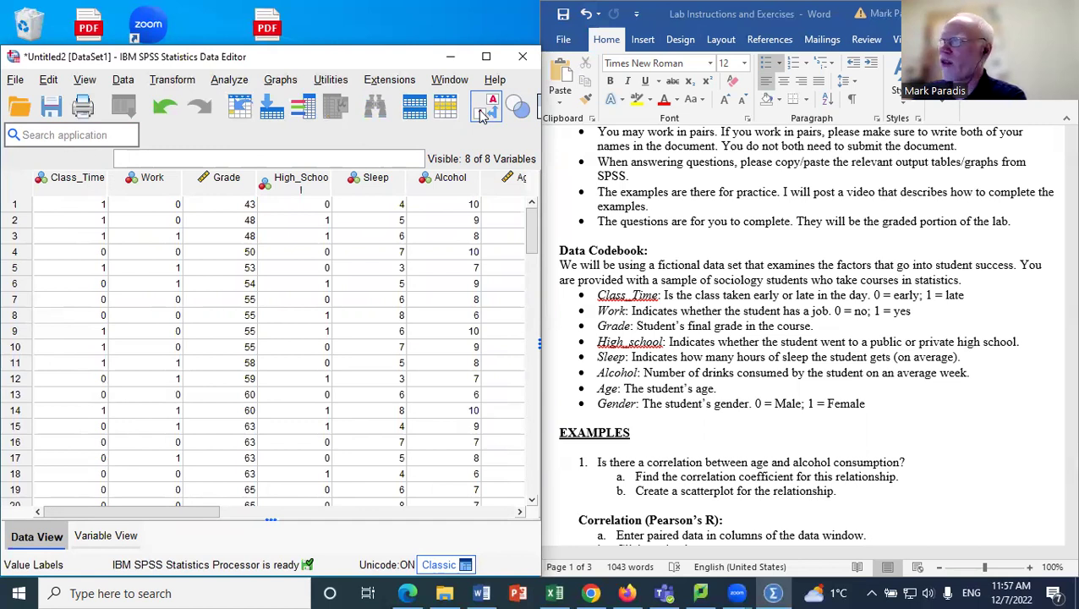
pyautogui.click(482, 113)
pyautogui.click(482, 114)
pyautogui.click(482, 113)
pyautogui.click(482, 114)
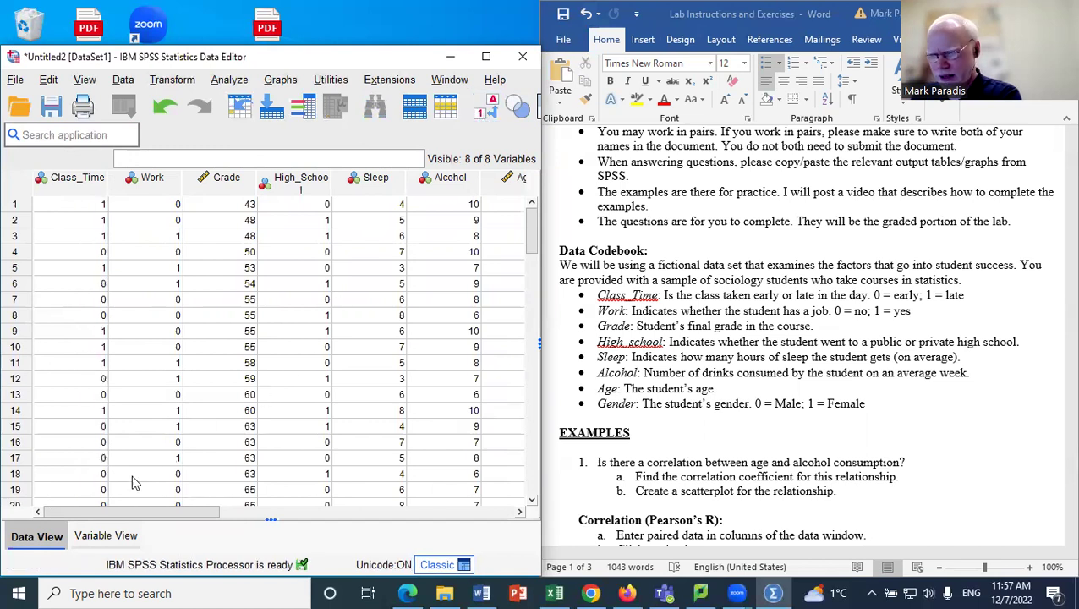
pyautogui.click(118, 535)
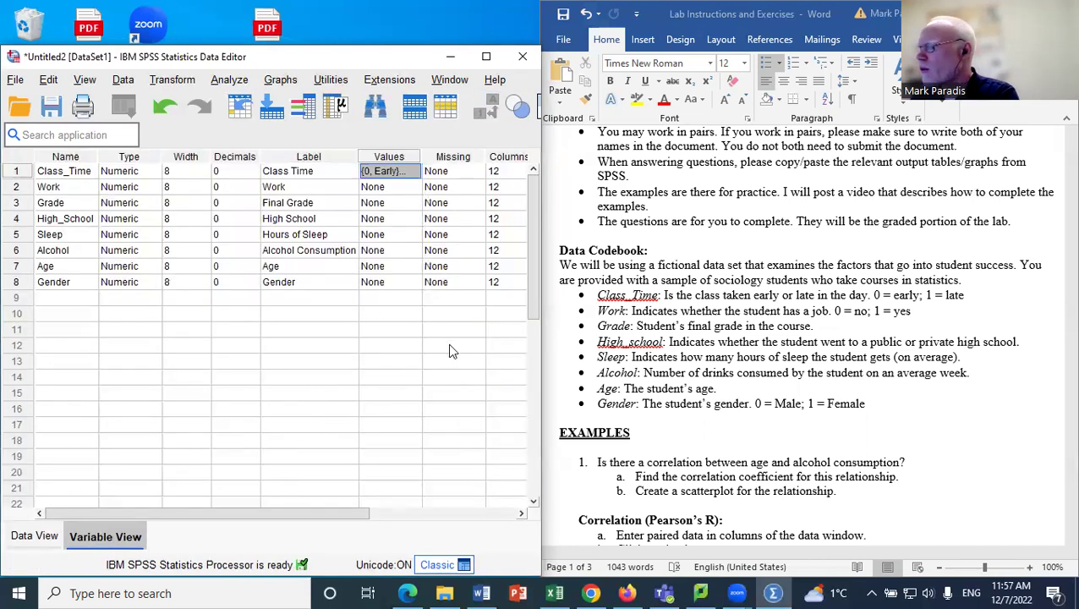
# Step: Add a value label to the Work variable that defines 0 as "No"
pyautogui.click(413, 187)
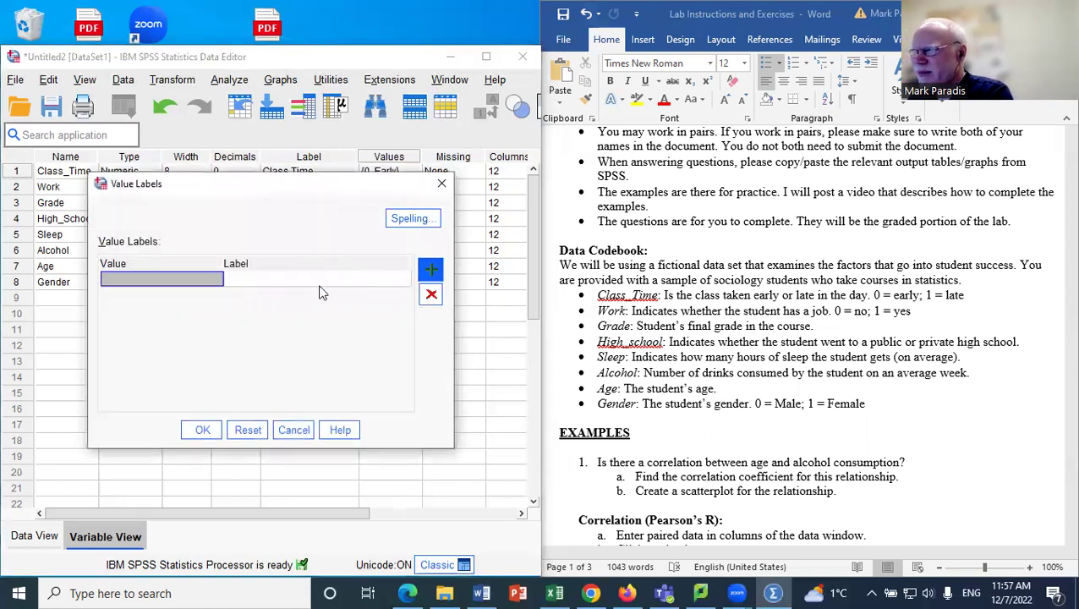
pyautogui.click(142, 277)
pyautogui.write('0')
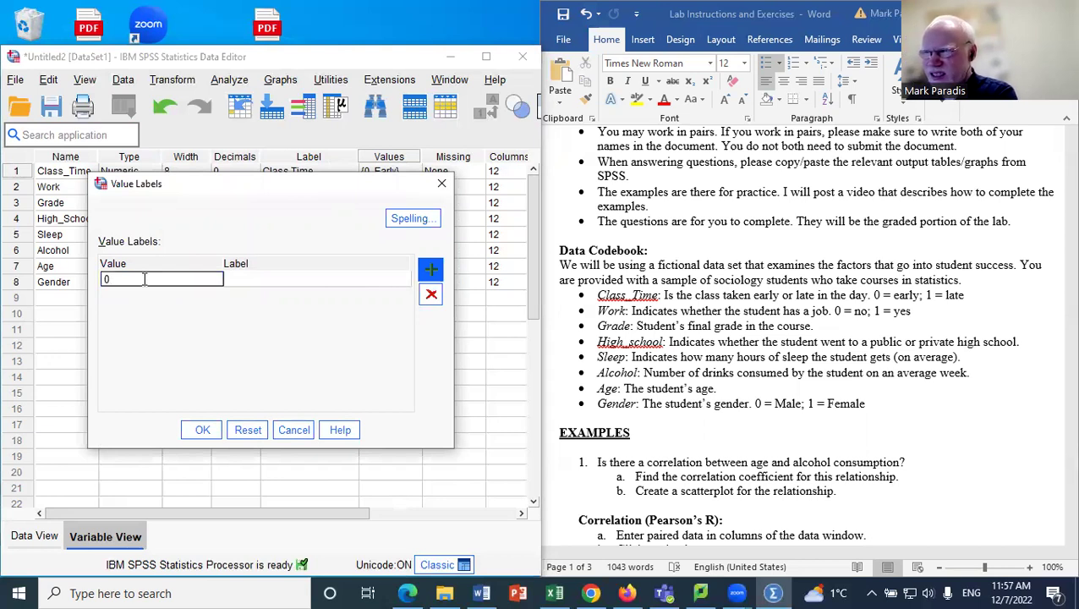
pyautogui.click(249, 281)
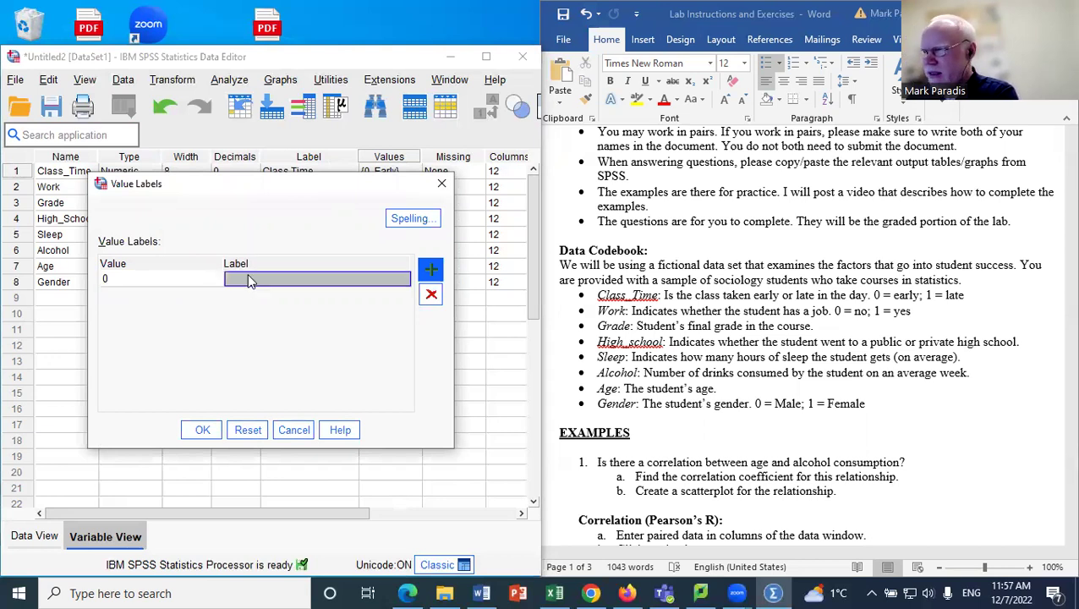
pyautogui.write('NO')
pyautogui.press('BackSpace')
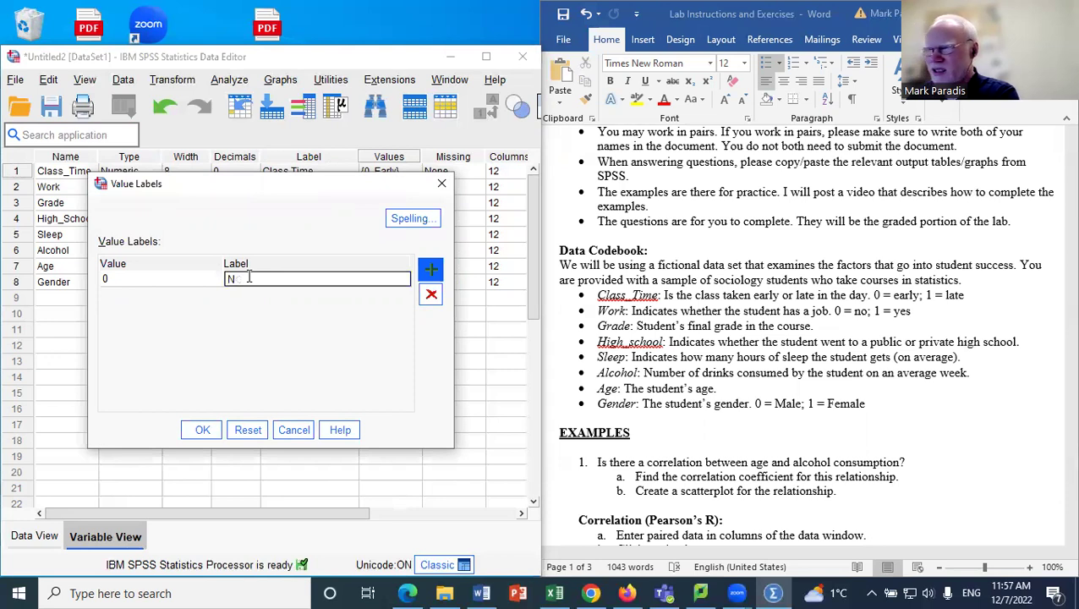
pyautogui.write('o')
# Step: Add a second value label to the Work variable that defines 1 as "Yes", and apply the value labels
pyautogui.click(430, 269)
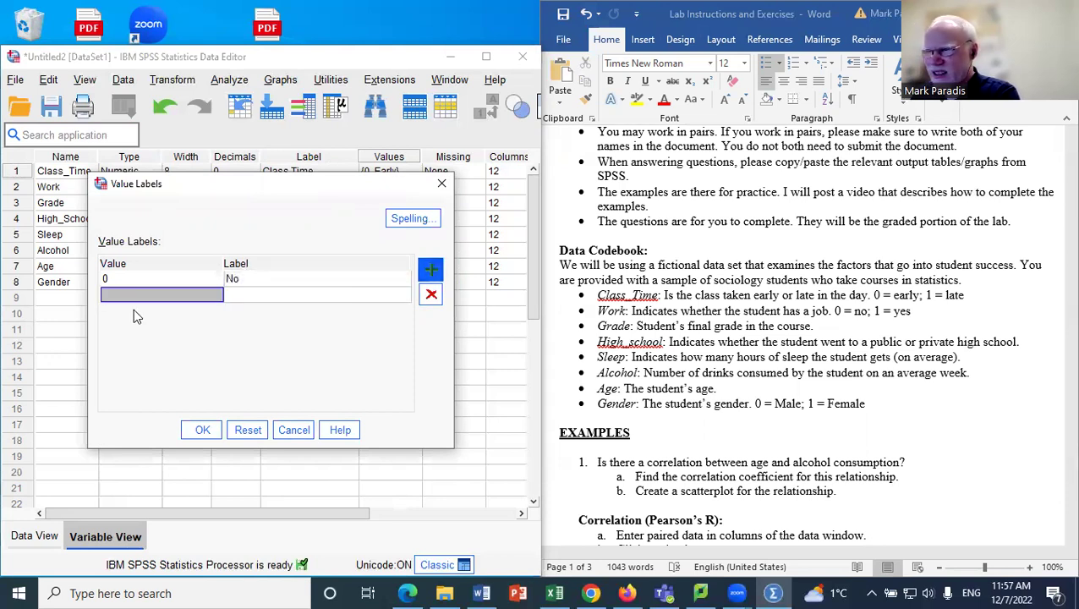
pyautogui.write('1')
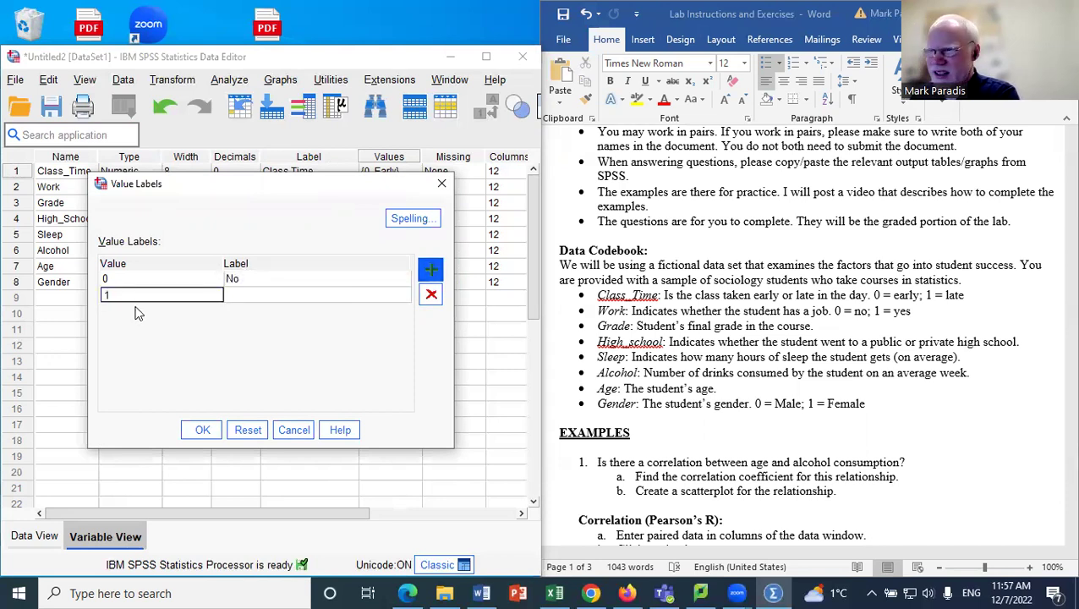
pyautogui.click(261, 294)
pyautogui.write('Yes')
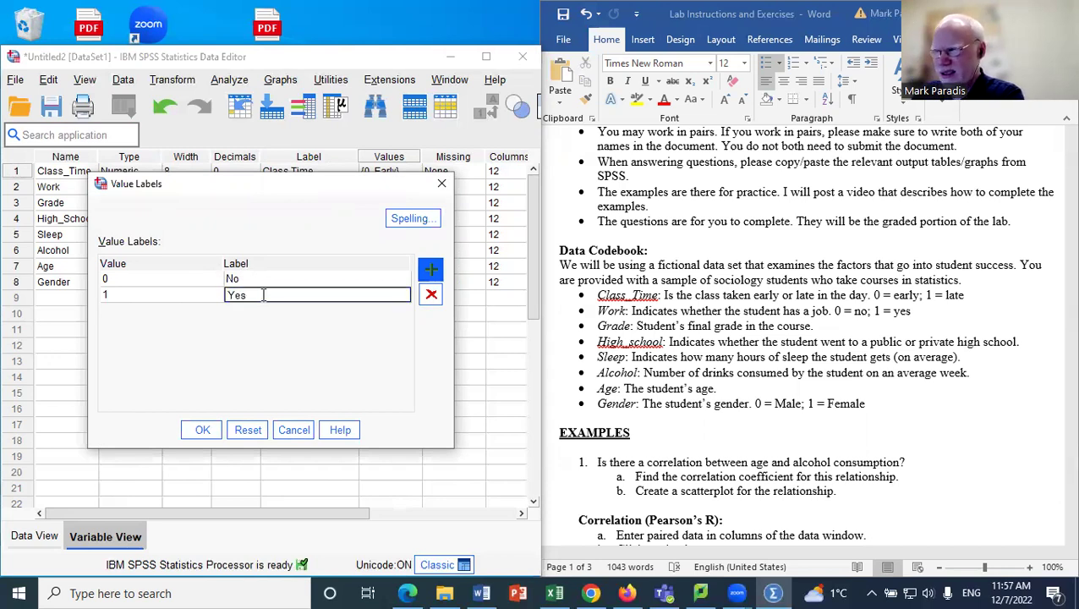
pyautogui.click(202, 430)
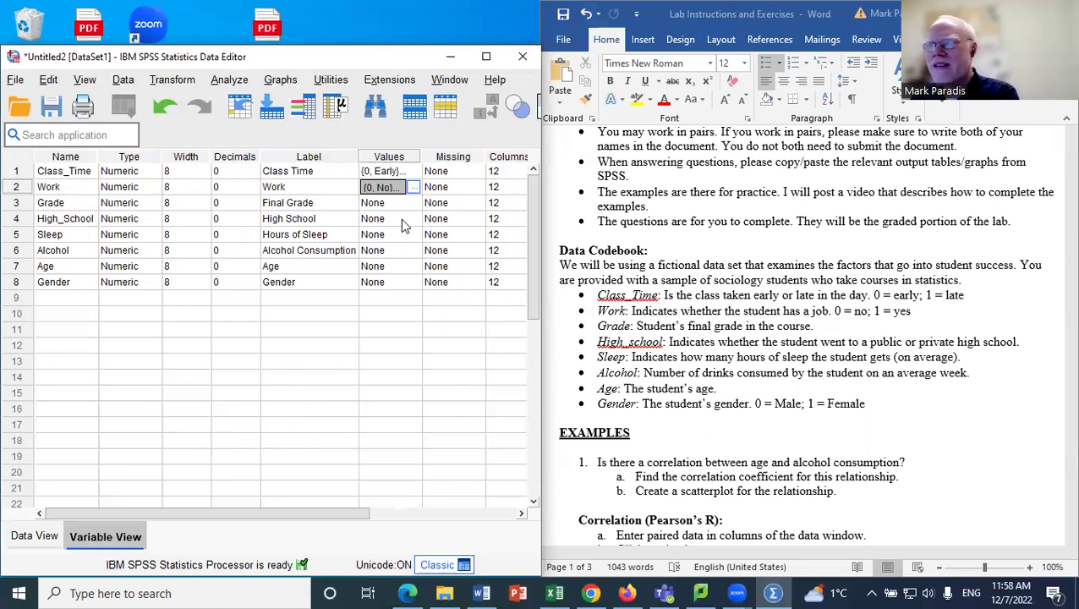
# Step: Extend the Grade variable's label to "Final Grade (%)"
pyautogui.click(332, 204)
pyautogui.write('(%')
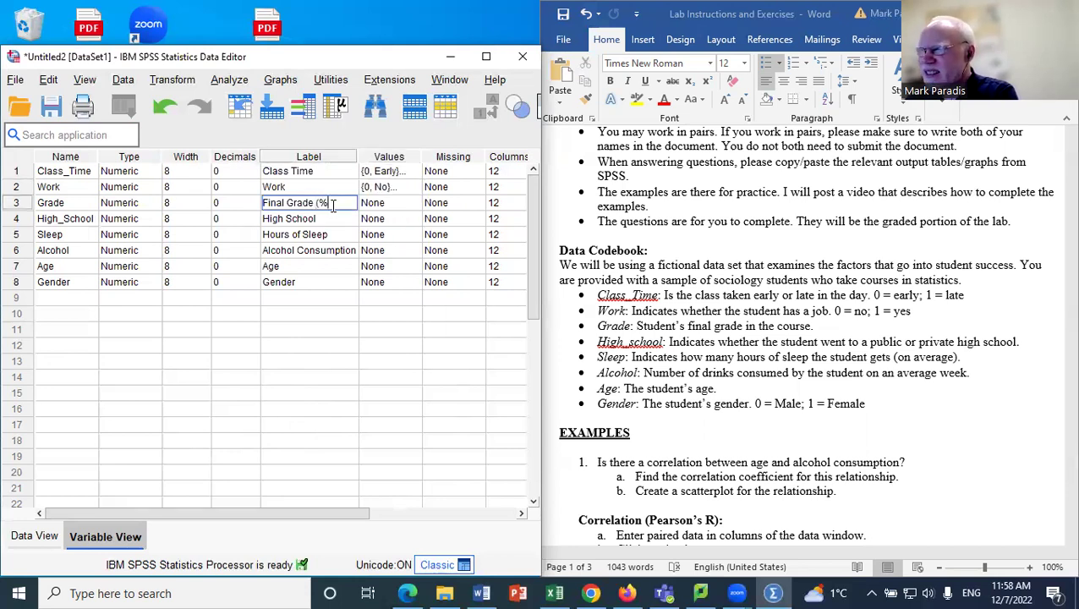
pyautogui.click(332, 298)
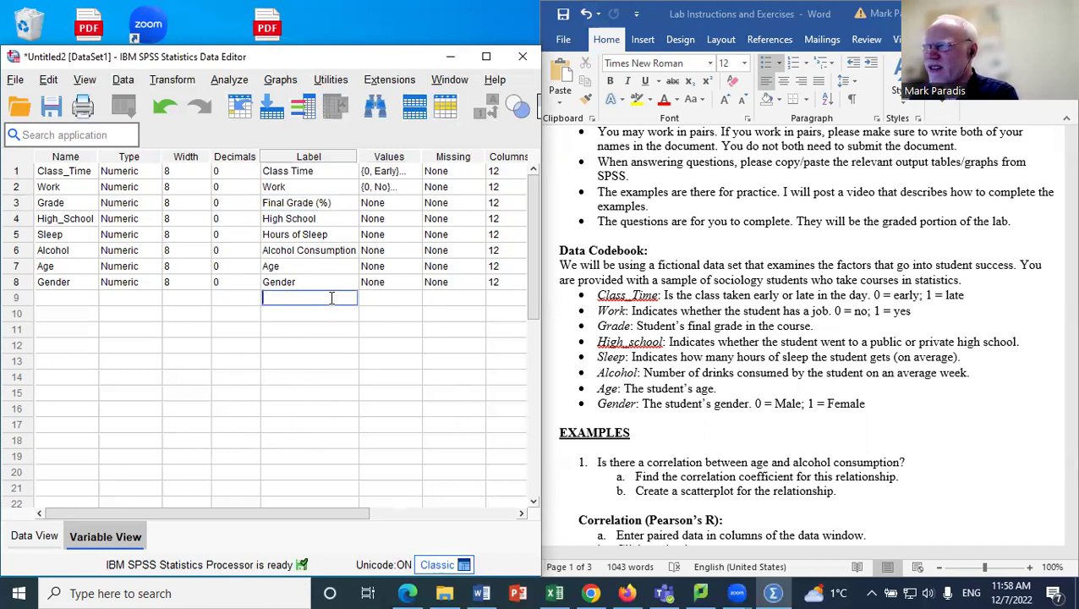
# Step: Add a value label to the High_School variable that defines 0 as "Public", and add an empty row for another value
pyautogui.click(410, 215)
pyautogui.click(412, 215)
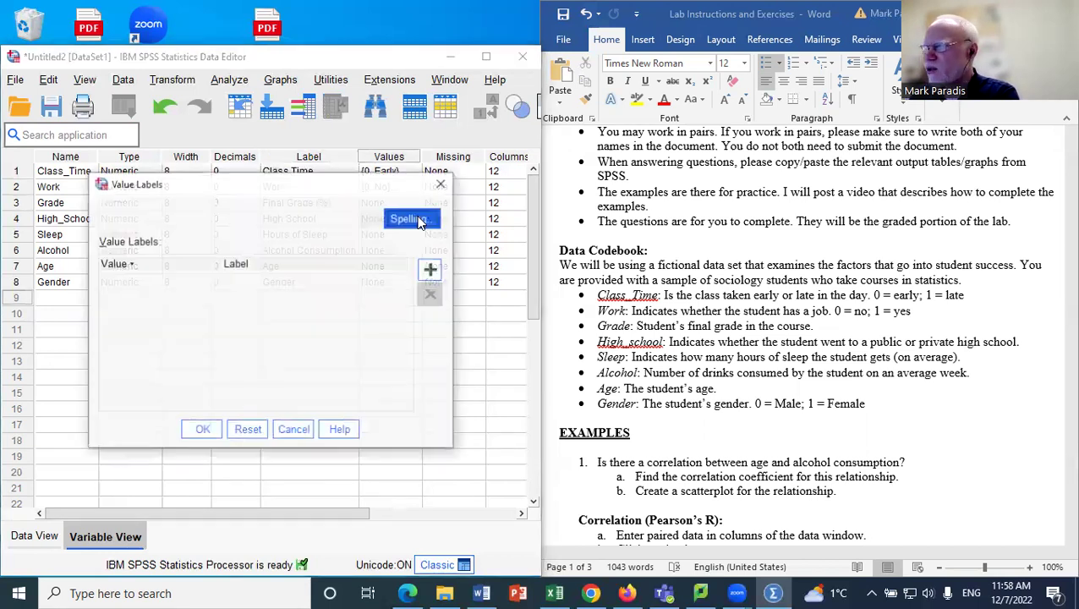
pyautogui.click(428, 270)
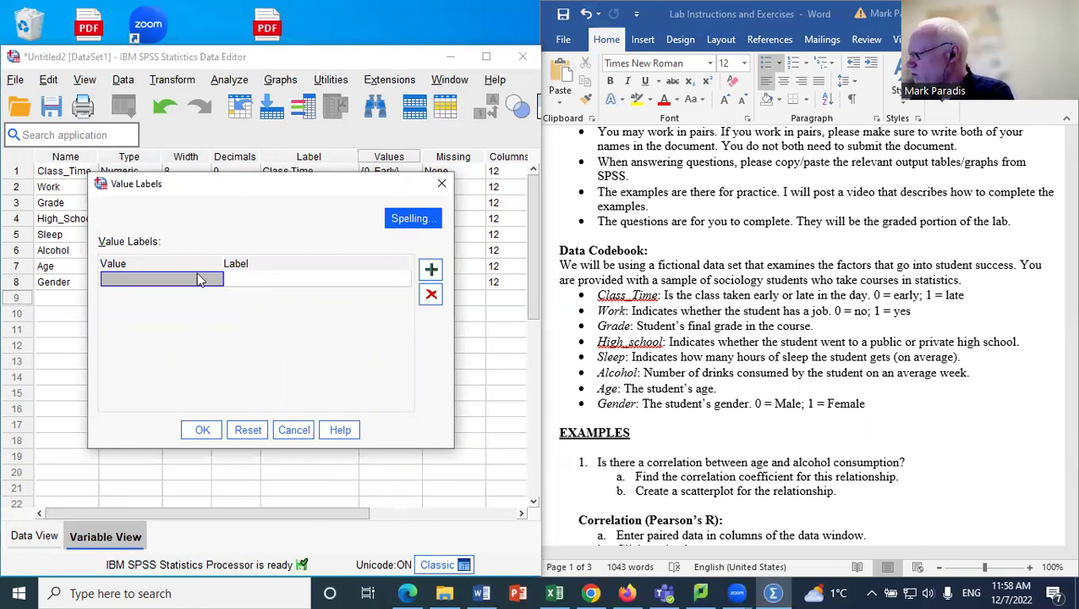
pyautogui.write('0')
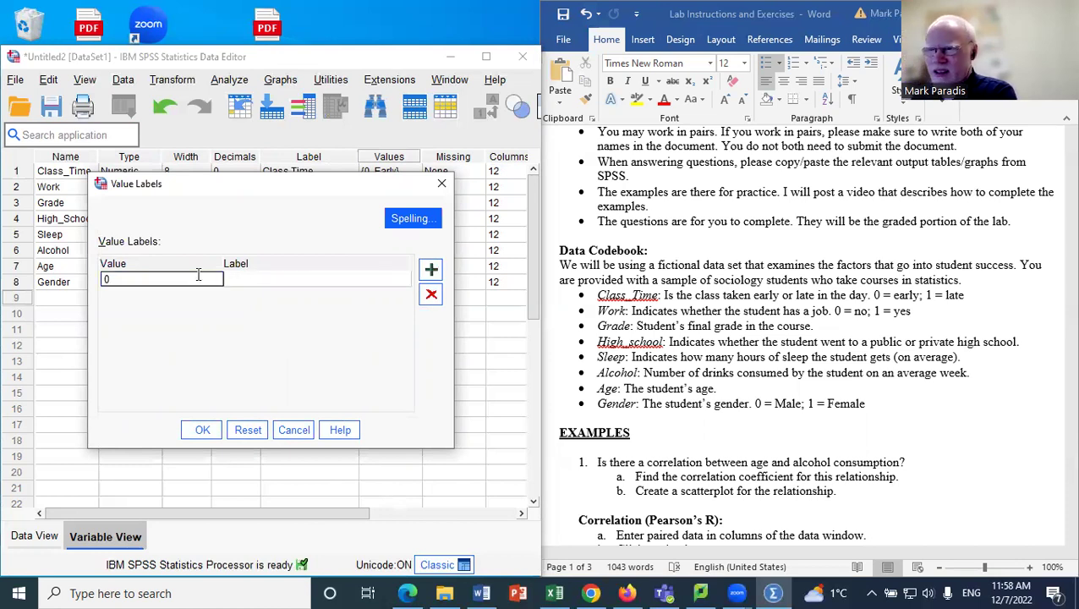
pyautogui.click(271, 280)
pyautogui.write('Public')
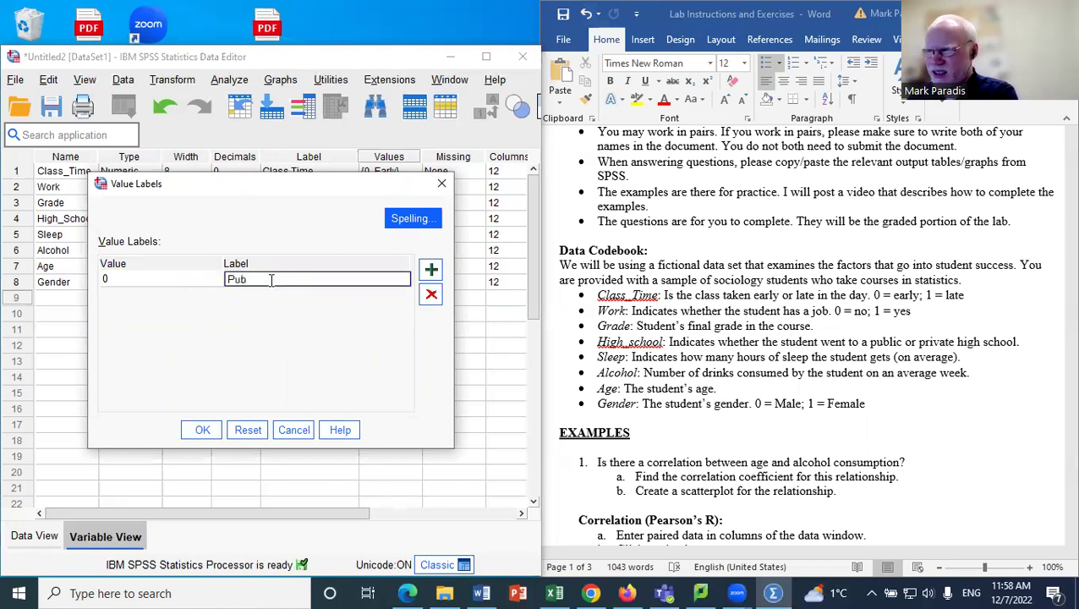
pyautogui.click(431, 269)
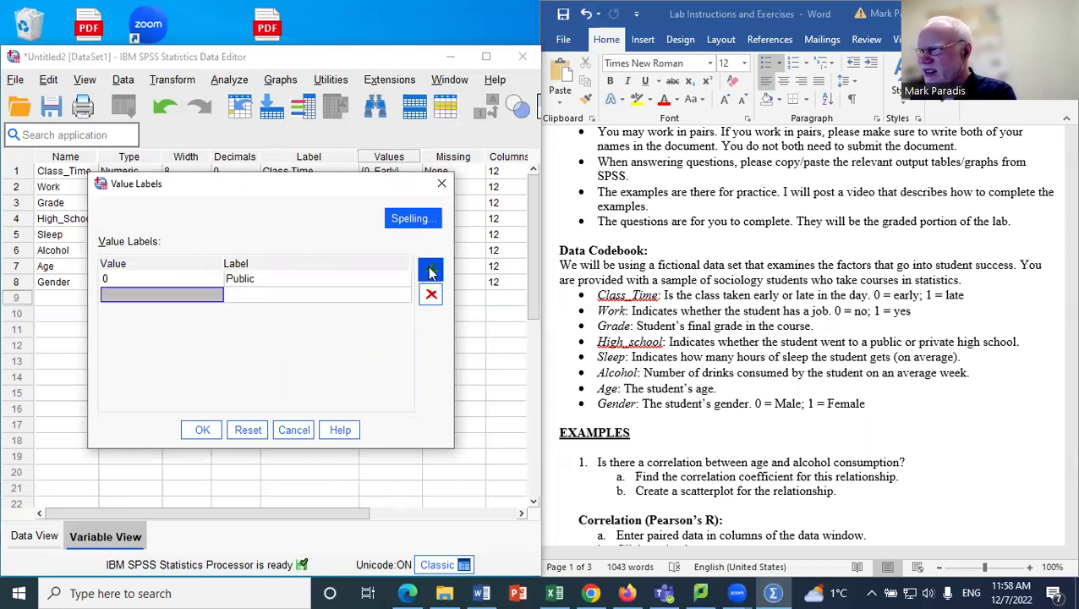
# Step: Switch to the Word lab instructions and append "0 = public; 1 = private." to the High_school entry in the data codebook
pyautogui.click(735, 350)
pyautogui.click(1024, 339)
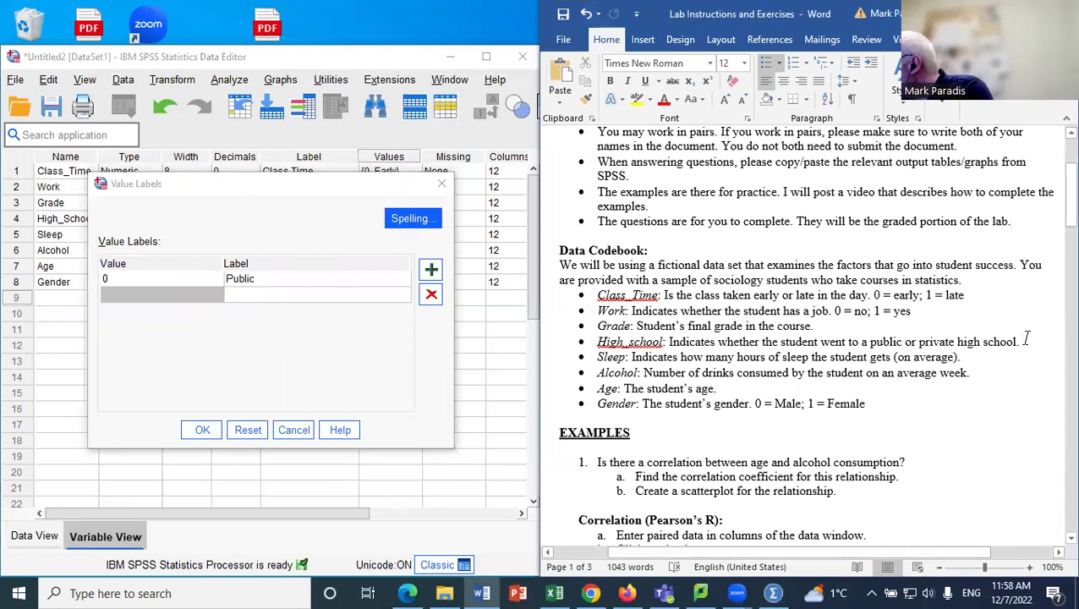
pyautogui.write('0 ')
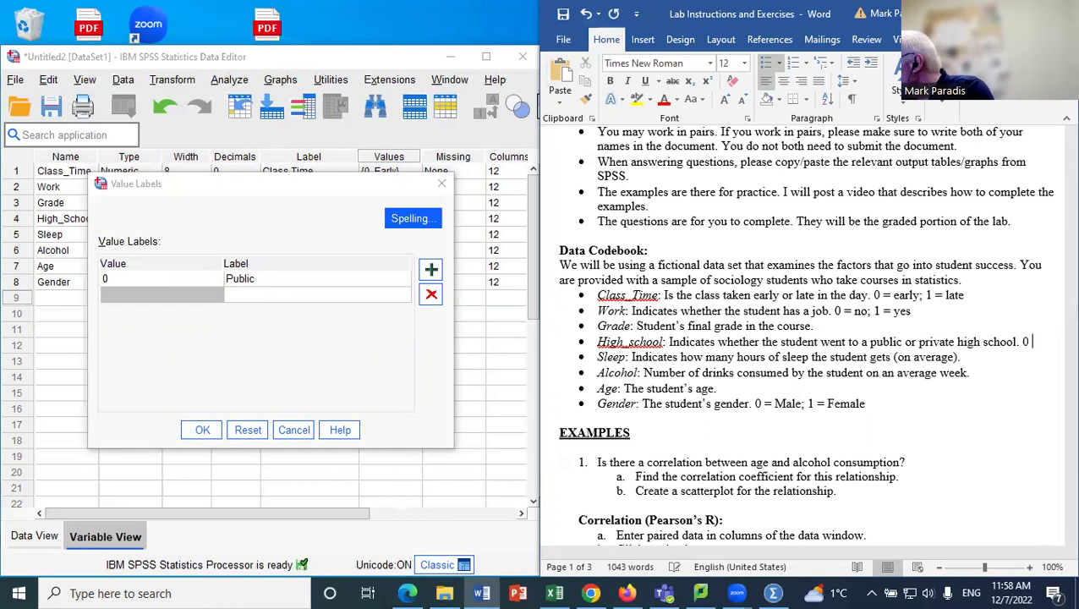
pyautogui.write('= publi')
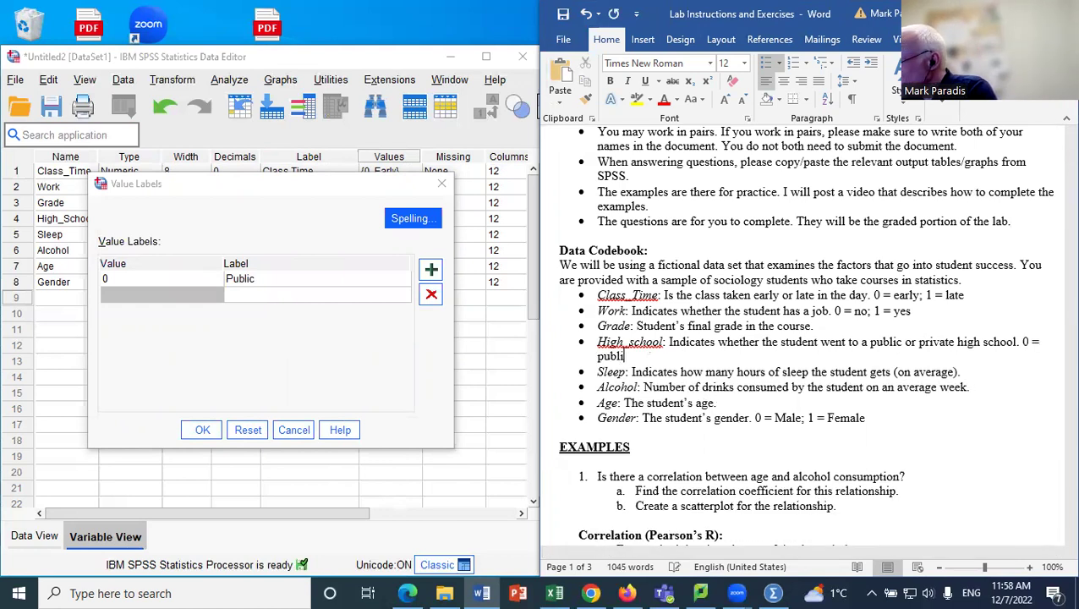
pyautogui.write('c; 1 = p')
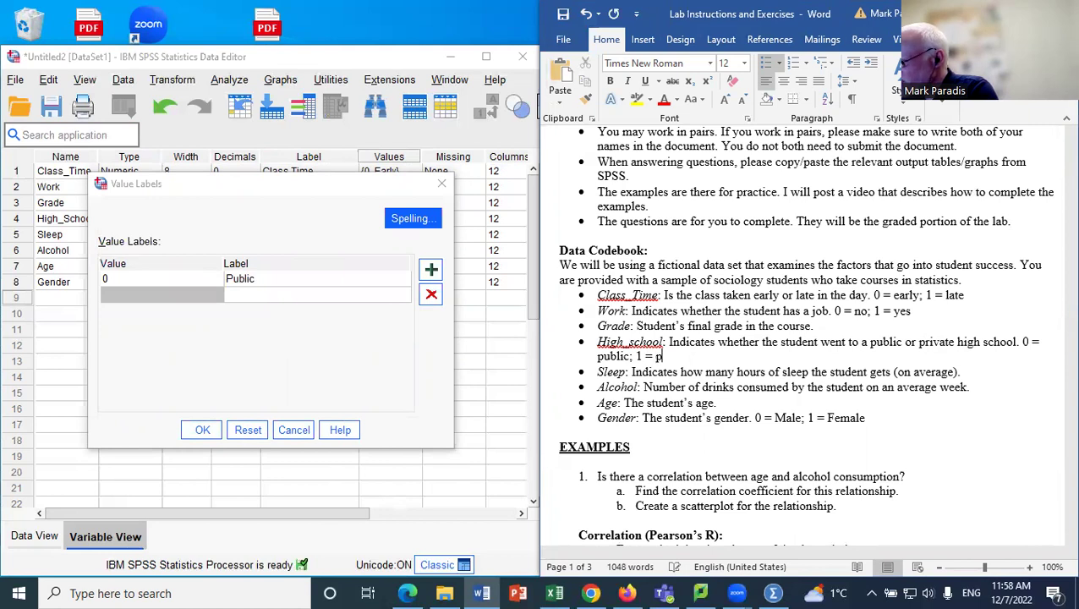
pyautogui.write('rivate.')
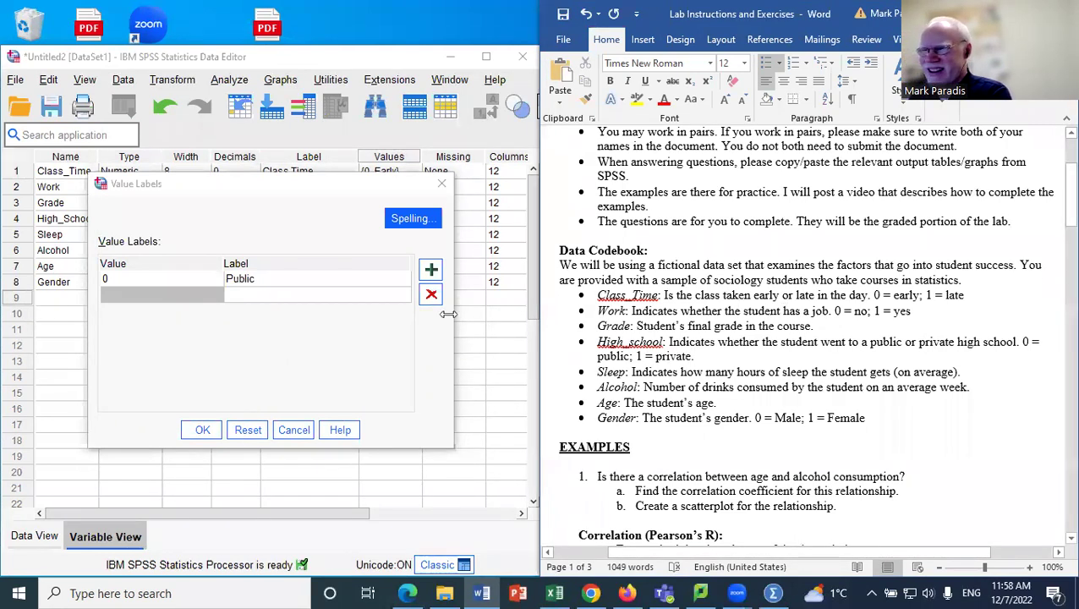
# Step: Back in SPSS, define 1 as "Private" in the High_School variable's value labels, and apply them
pyautogui.click(175, 295)
pyautogui.write('1')
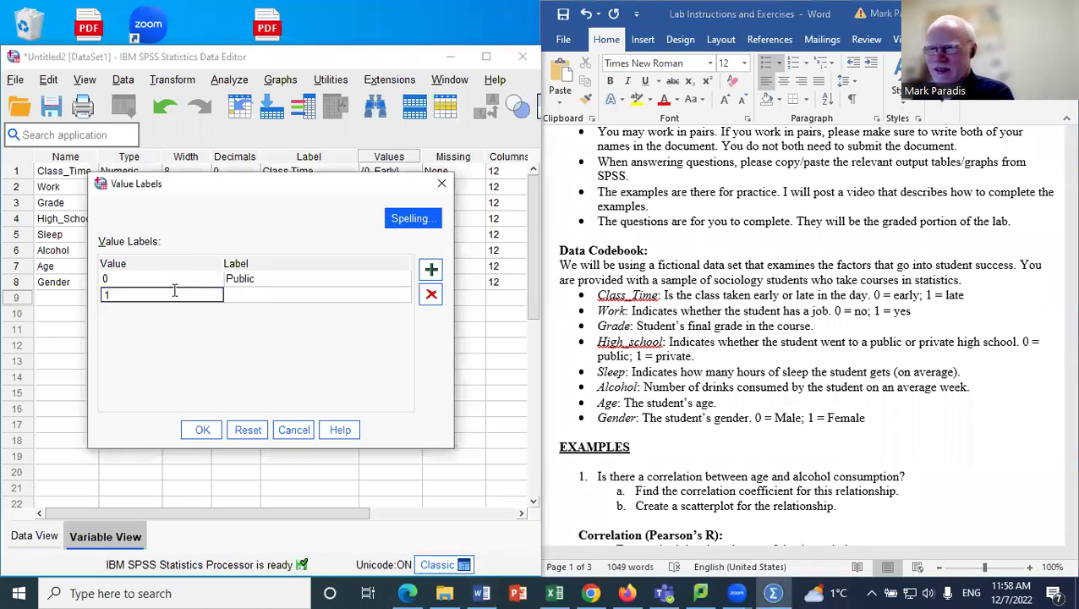
pyautogui.doubleClick(175, 295)
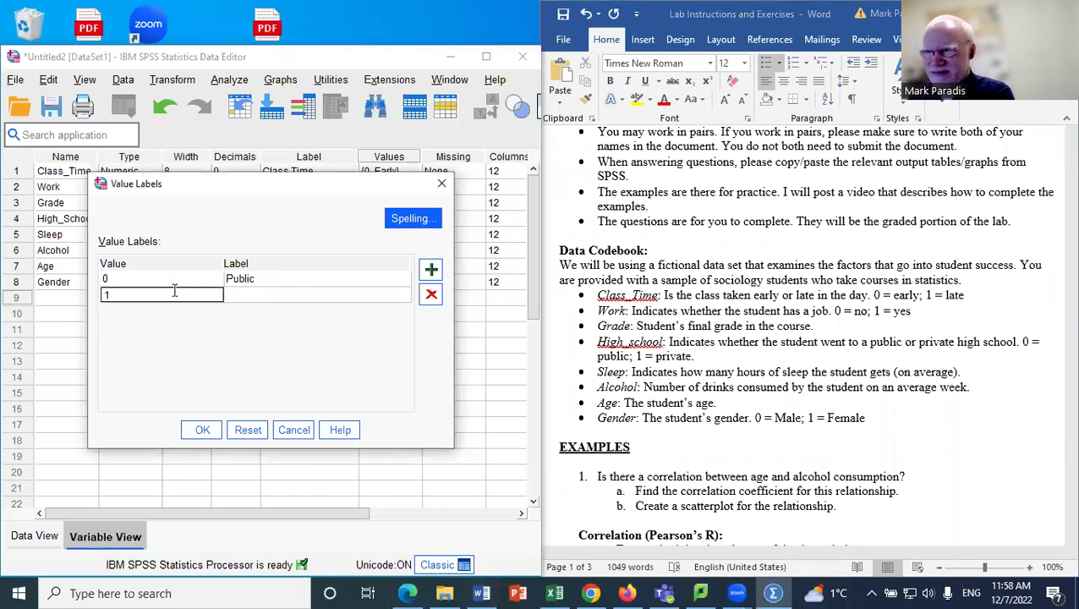
pyautogui.click(251, 294)
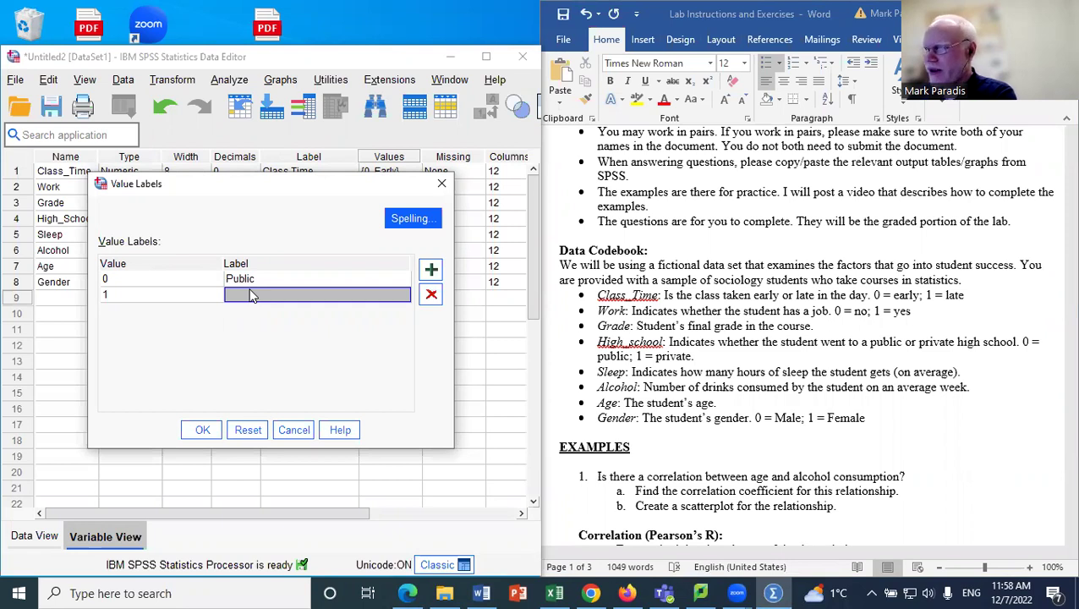
pyautogui.write('Private')
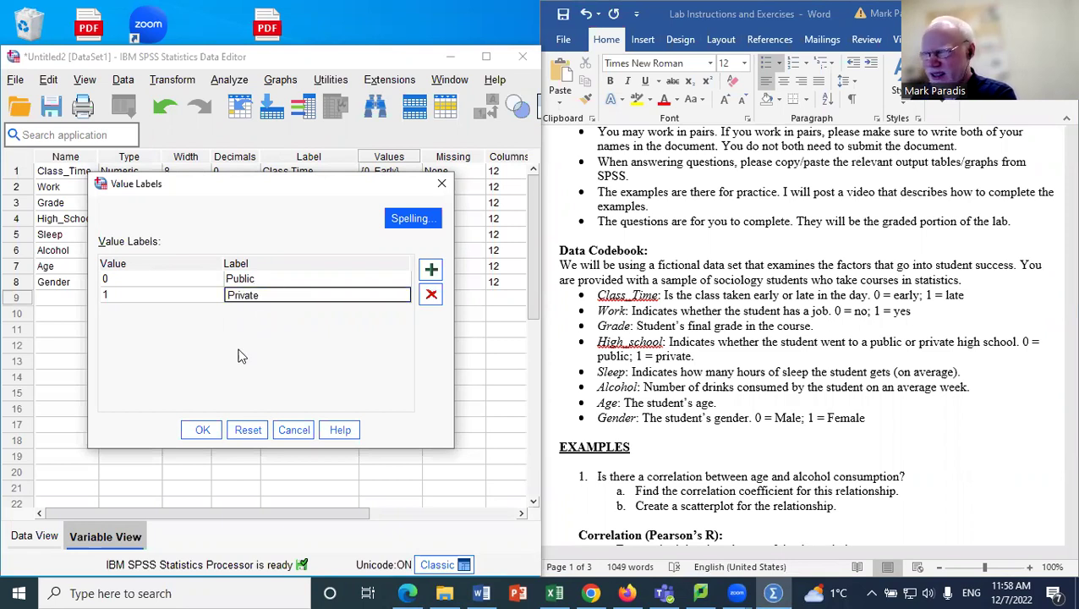
pyautogui.click(200, 430)
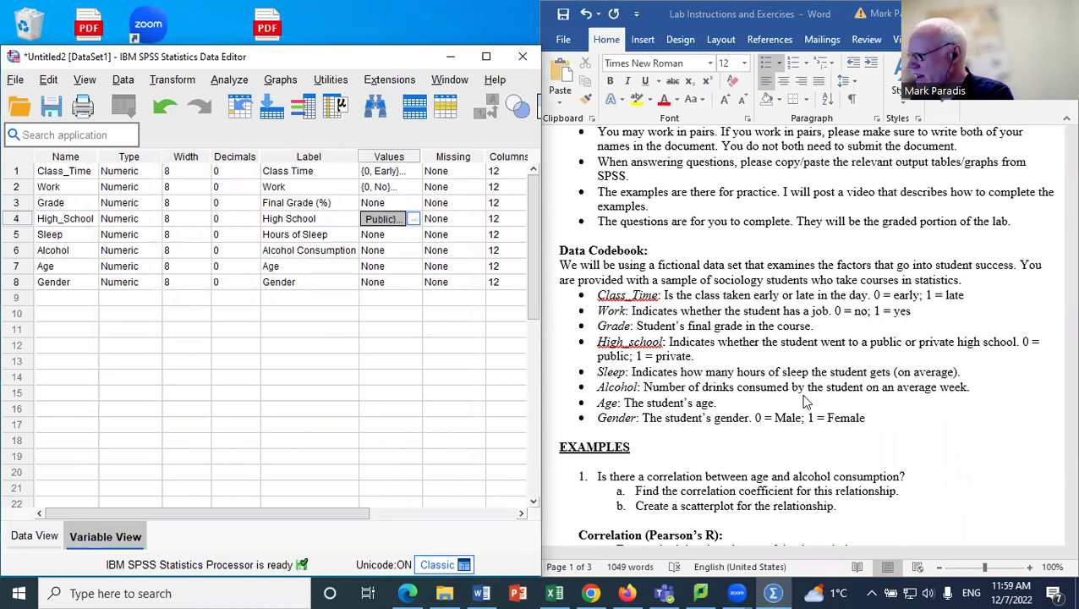
# Step: Define value labels for the Gender variable, with 0 as "Male" and 1 as "Female", and apply them
pyautogui.click(399, 281)
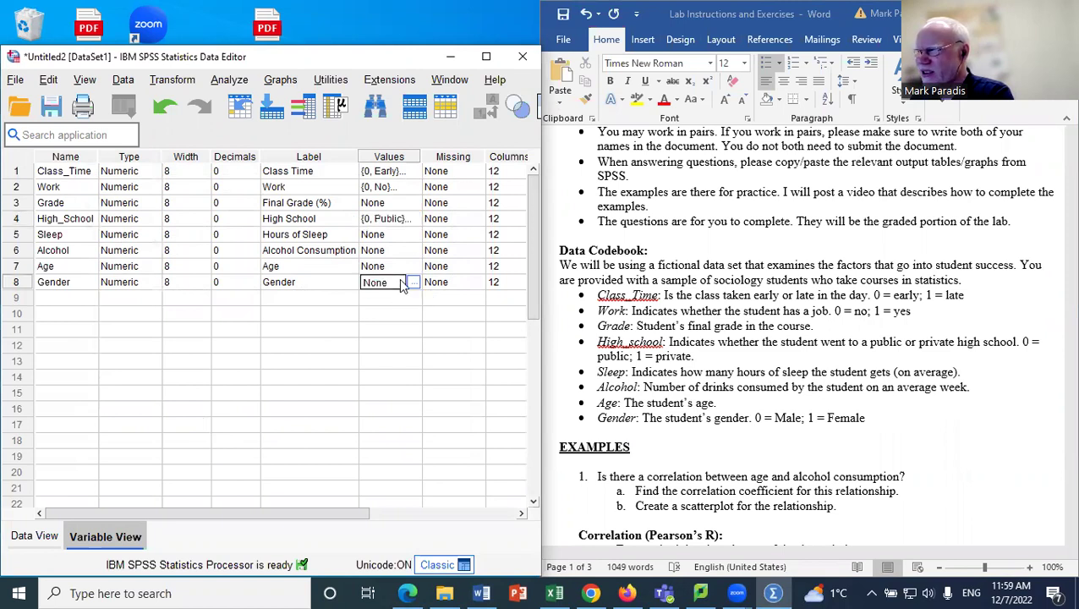
pyautogui.click(412, 281)
pyautogui.click(431, 270)
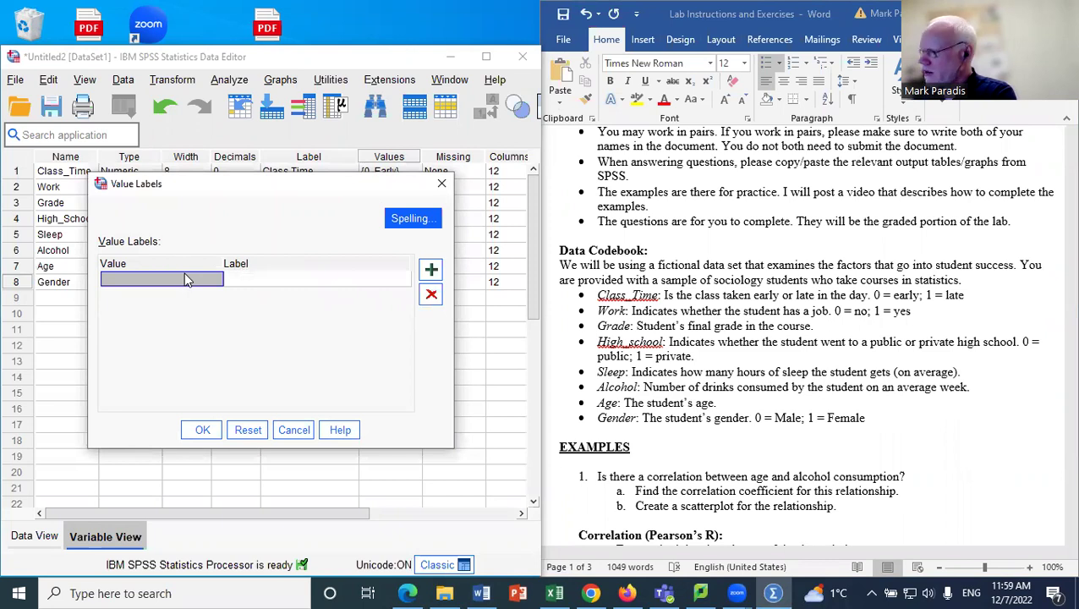
pyautogui.write('0')
pyautogui.click(254, 283)
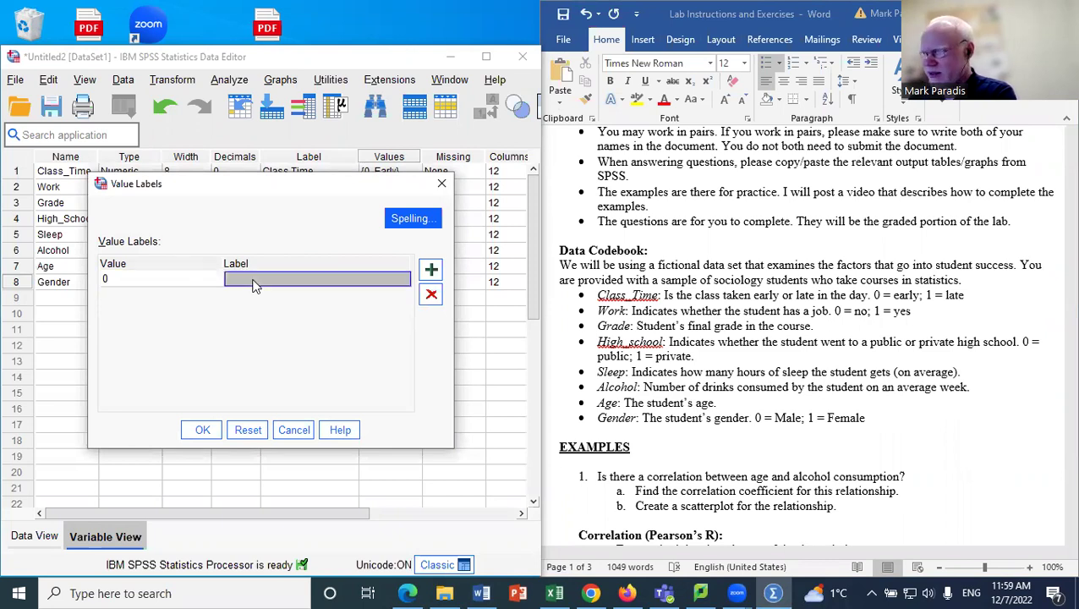
pyautogui.write('Male')
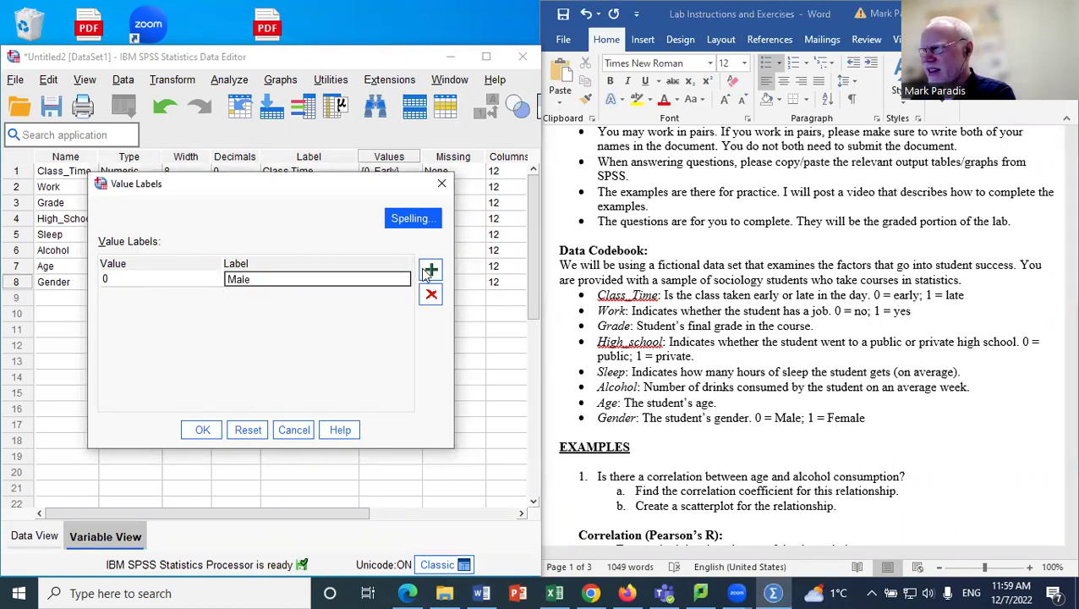
pyautogui.click(428, 272)
pyautogui.write('1')
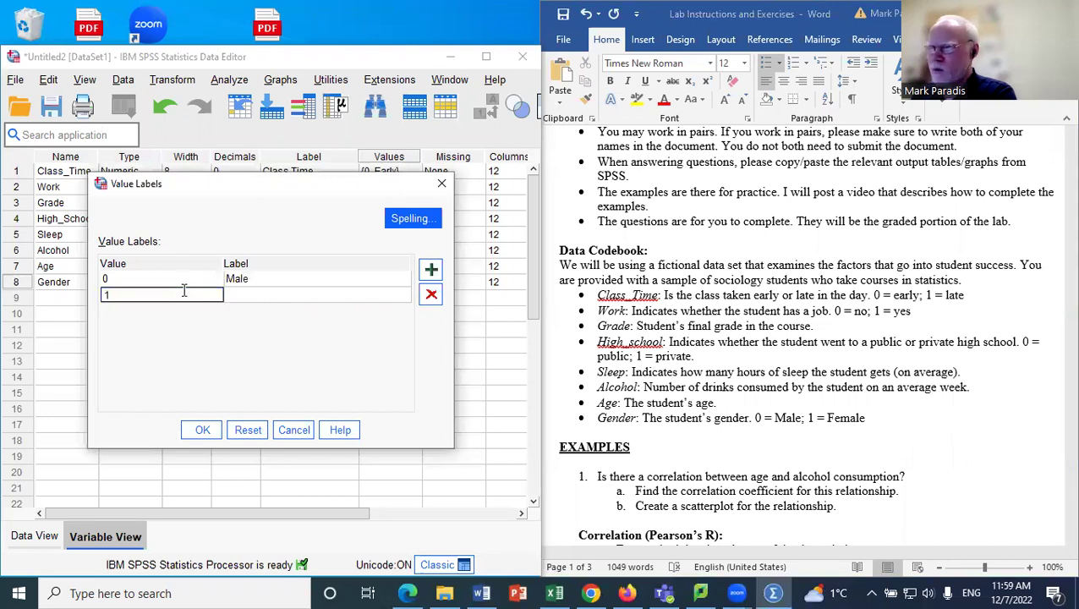
pyautogui.click(245, 292)
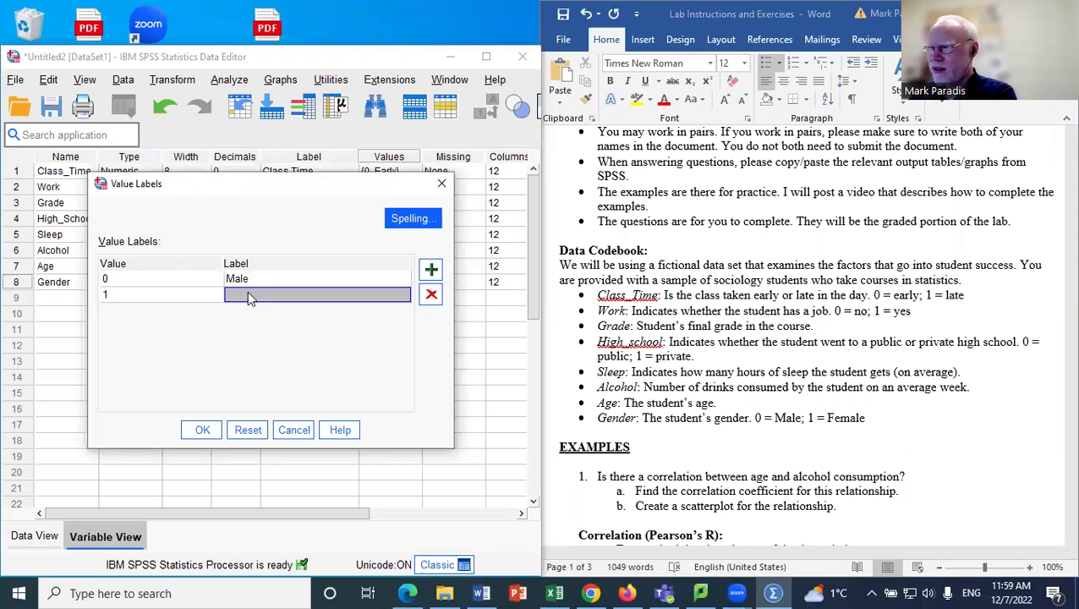
pyautogui.write('Female')
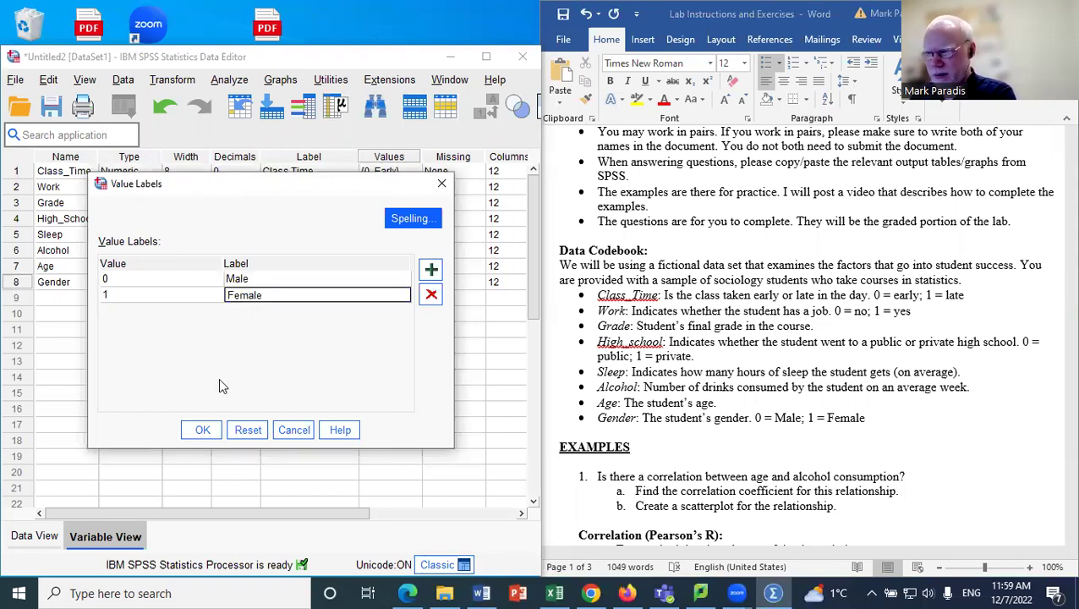
pyautogui.click(189, 430)
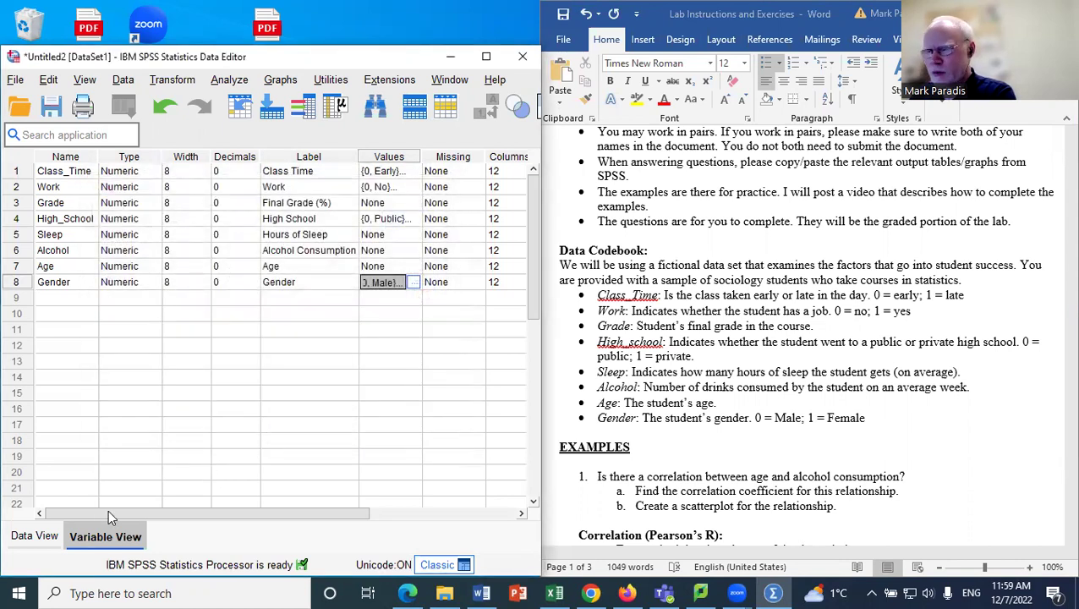
# Step: Display the data cases with their value labels instead of the numeric codes
pyautogui.click(31, 534)
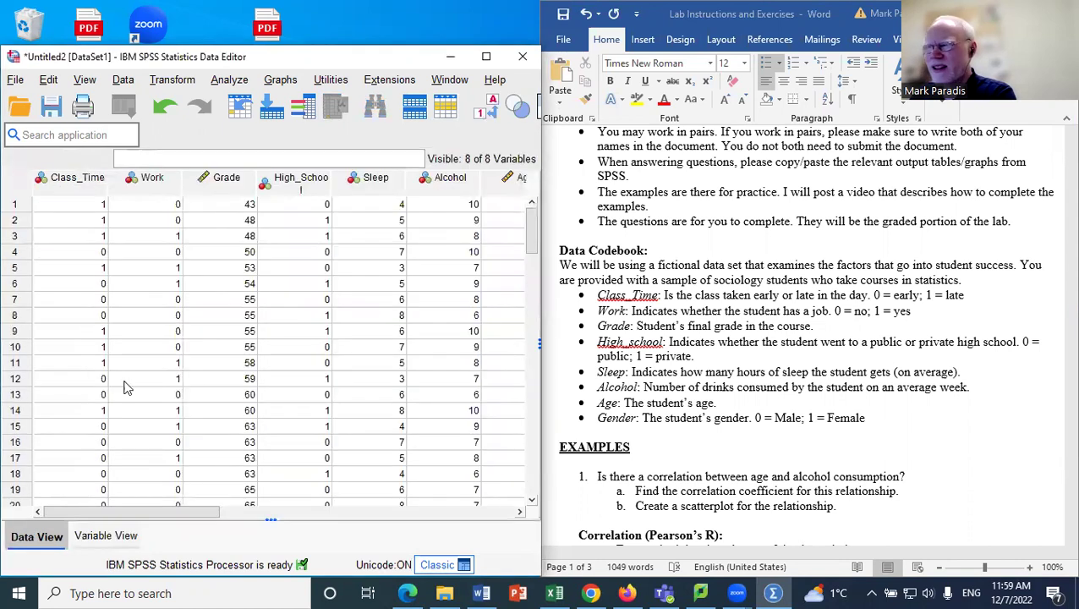
pyautogui.click(487, 109)
pyautogui.moveTo(178, 513); pyautogui.dragTo(153, 524)
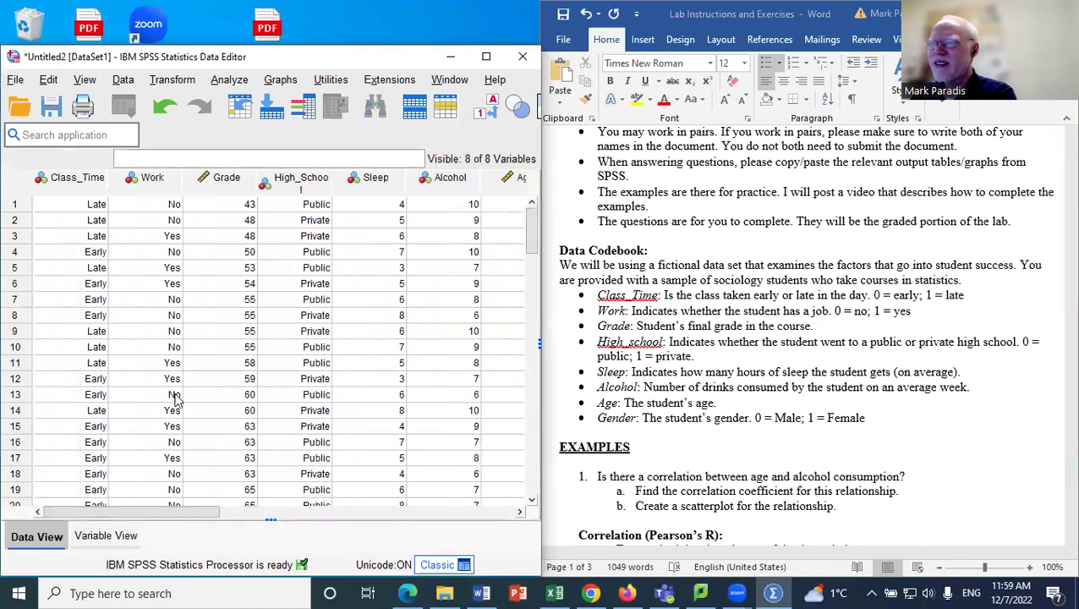
# Step: Return to the variable definitions and choose Nominal as the measurement level of the Class Time variable
pyautogui.click(103, 535)
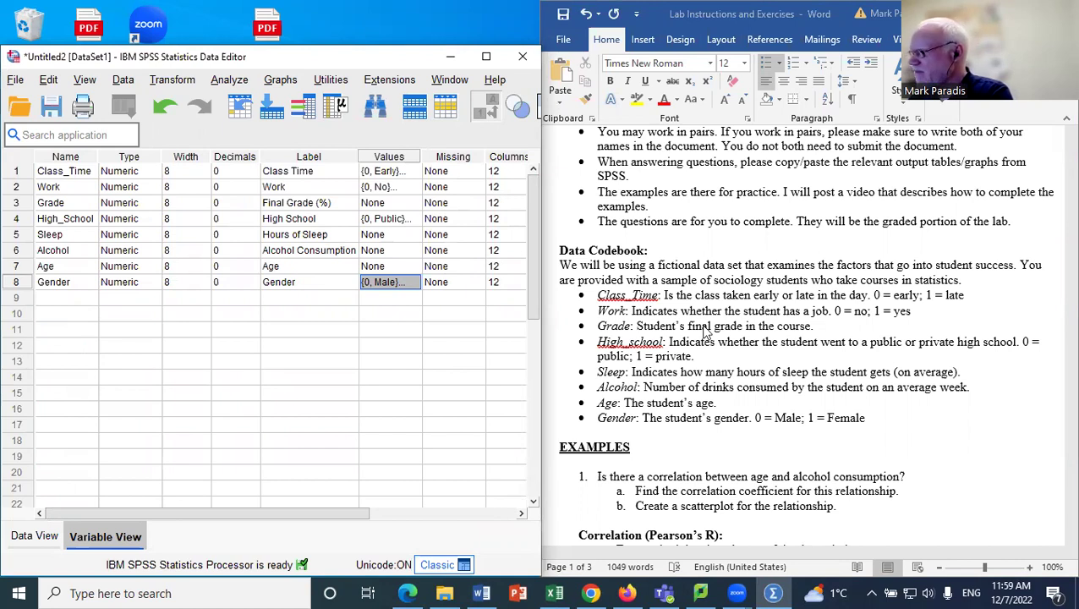
pyautogui.moveTo(211, 513); pyautogui.dragTo(390, 453)
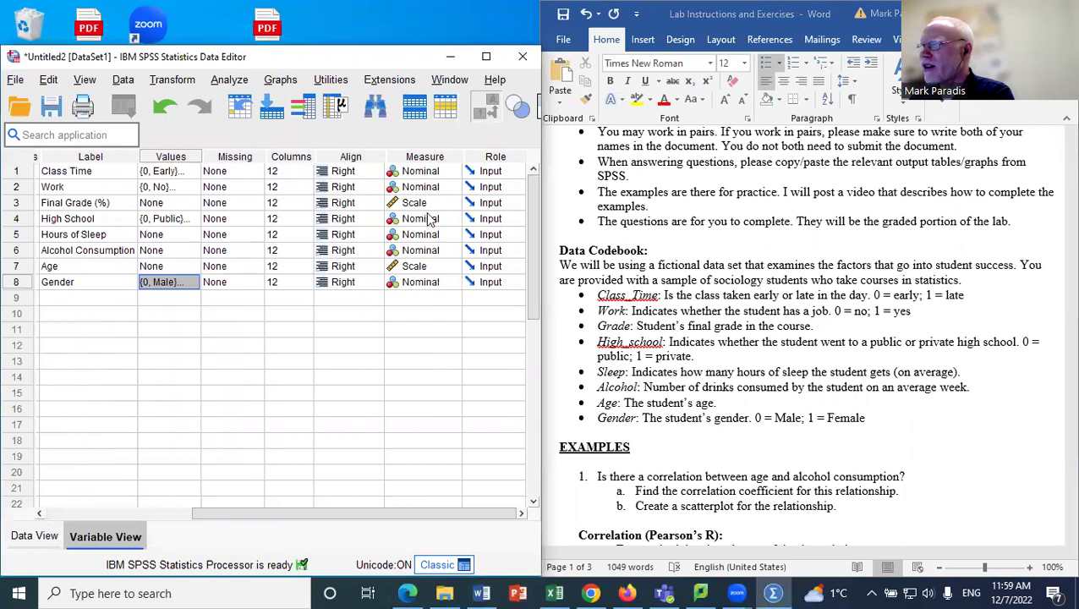
pyautogui.click(431, 171)
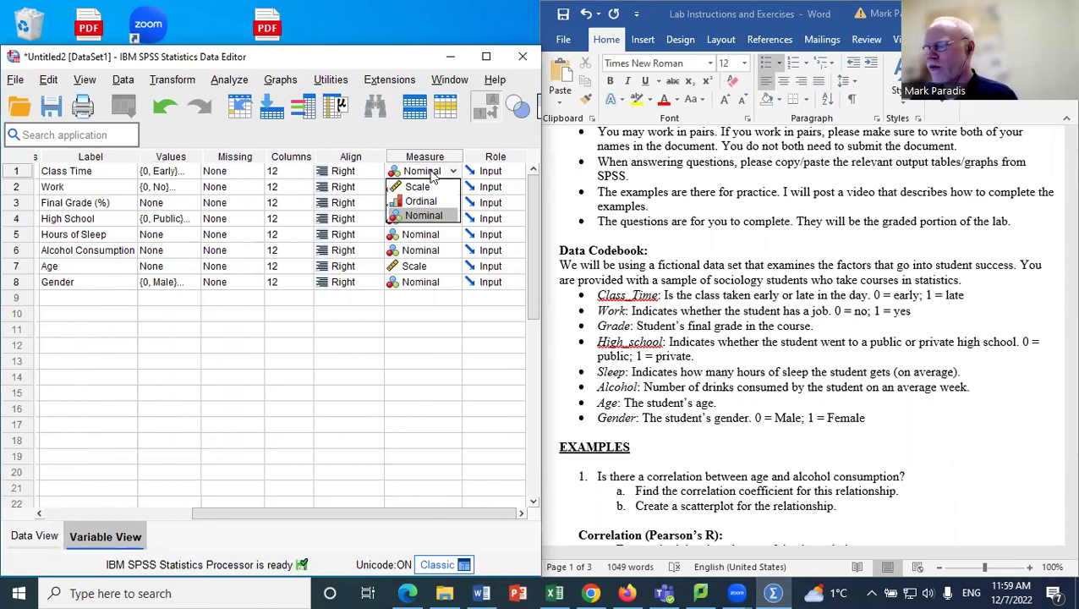
pyautogui.click(423, 215)
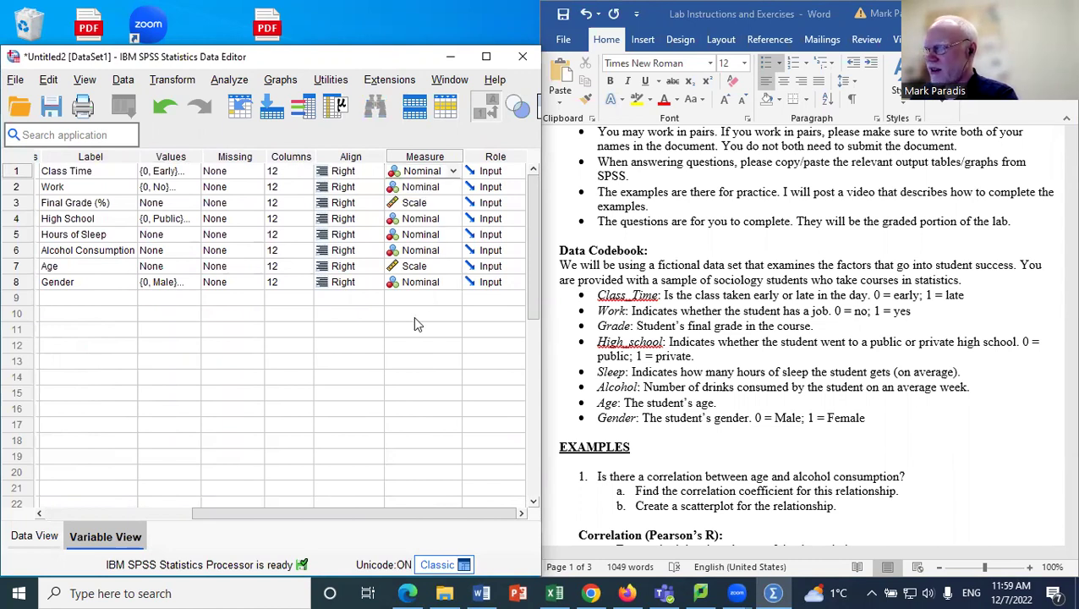
# Step: Set the measurement level of the Hours of Sleep and Alcohol Consumption variables to Scale
pyautogui.moveTo(357, 513); pyautogui.dragTo(358, 538)
pyautogui.click(451, 234)
pyautogui.click(454, 235)
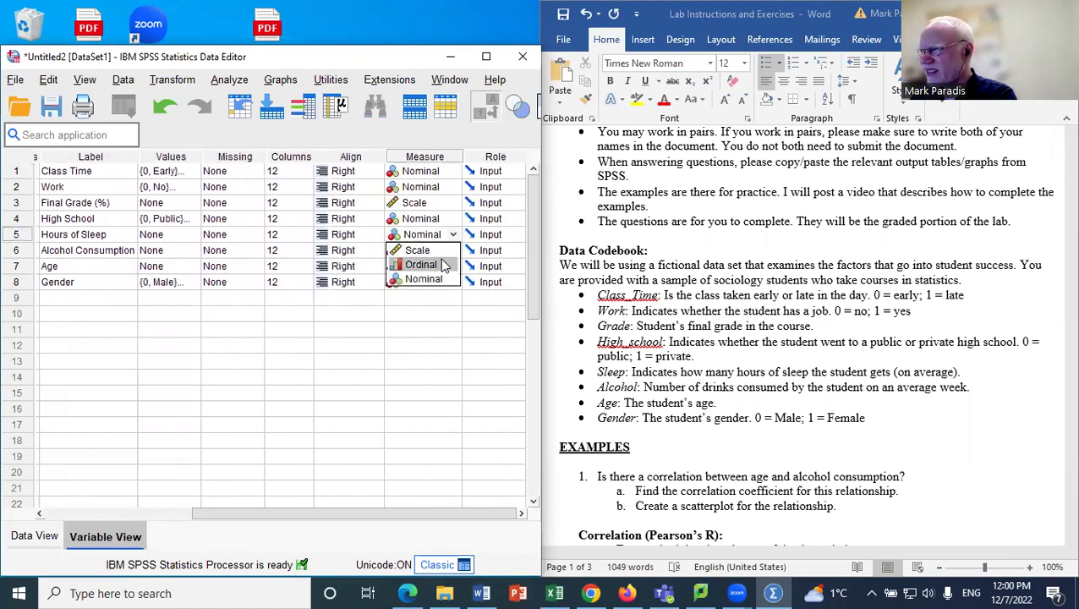
pyautogui.click(416, 250)
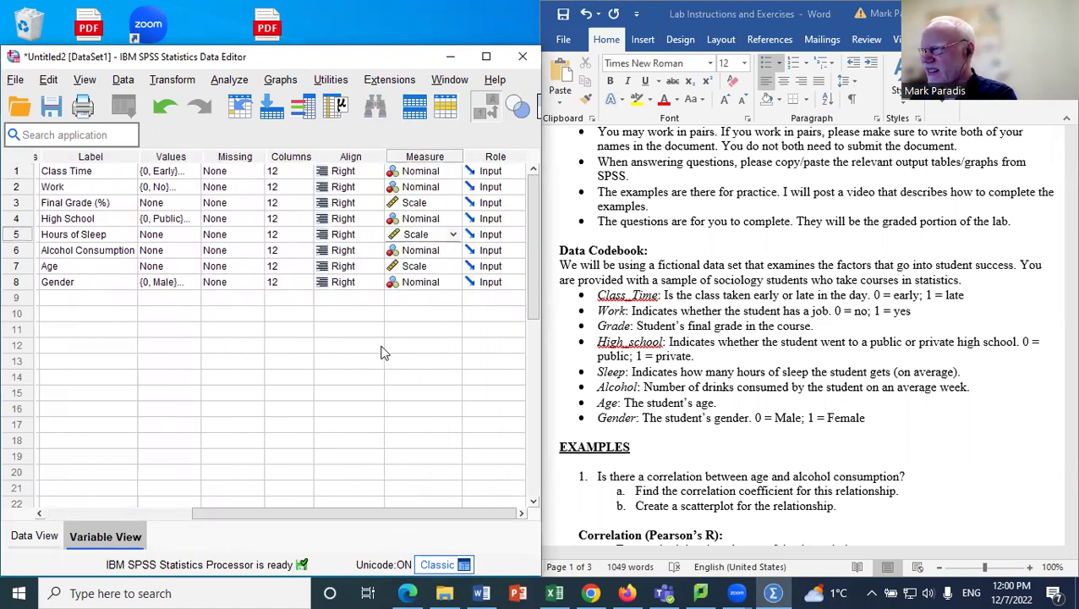
pyautogui.click(442, 250)
pyautogui.click(453, 251)
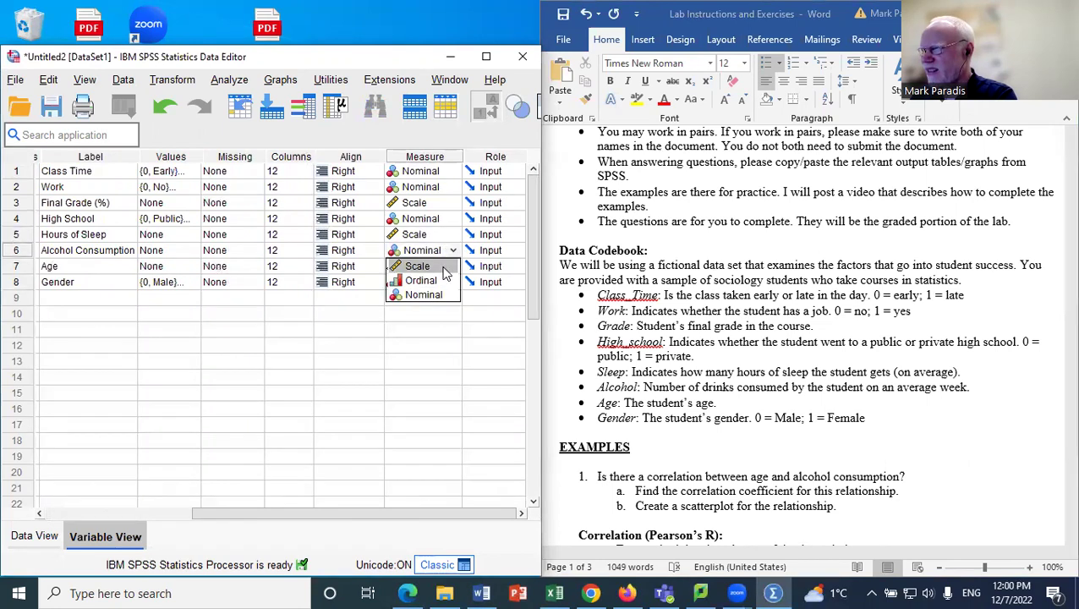
pyautogui.click(416, 265)
# Step: Review the attributes of all variables across the definition columns, and return to the data cases
pyautogui.moveTo(301, 516); pyautogui.dragTo(183, 518)
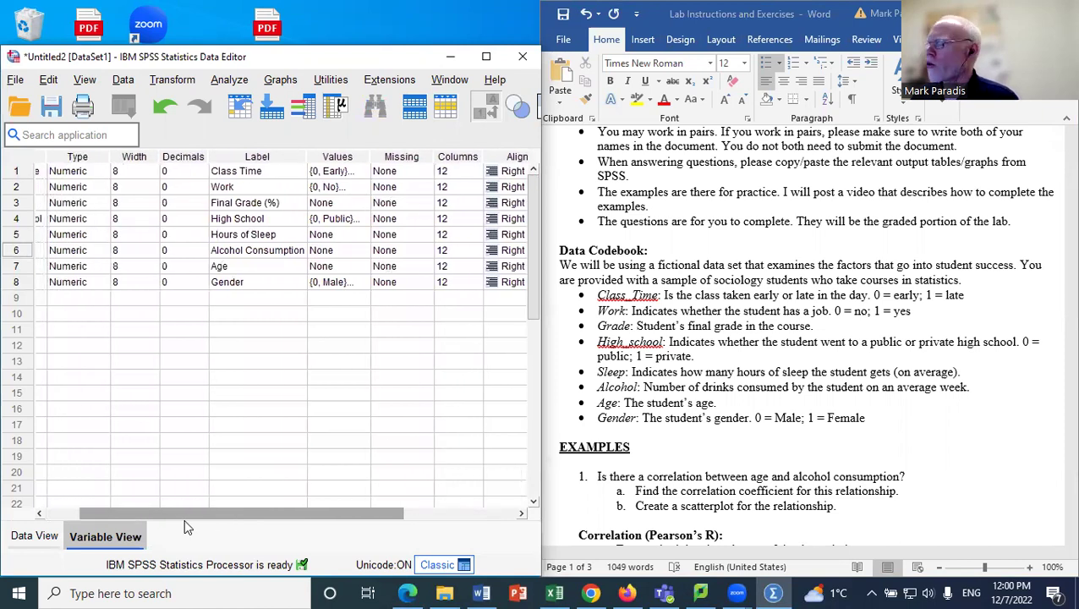
pyautogui.moveTo(183, 518); pyautogui.dragTo(274, 511)
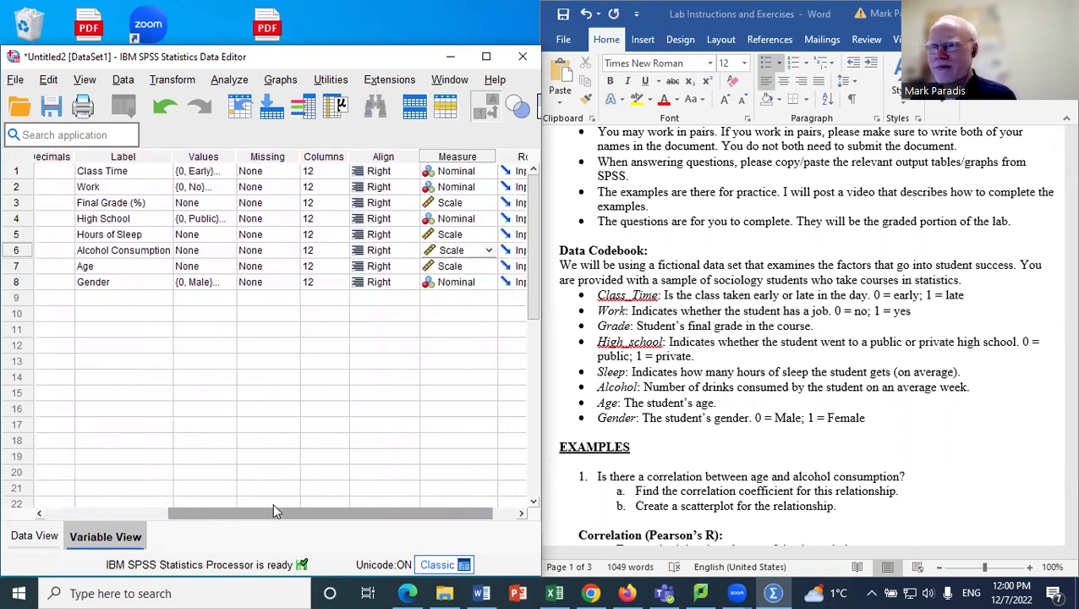
pyautogui.moveTo(273, 507); pyautogui.dragTo(271, 506)
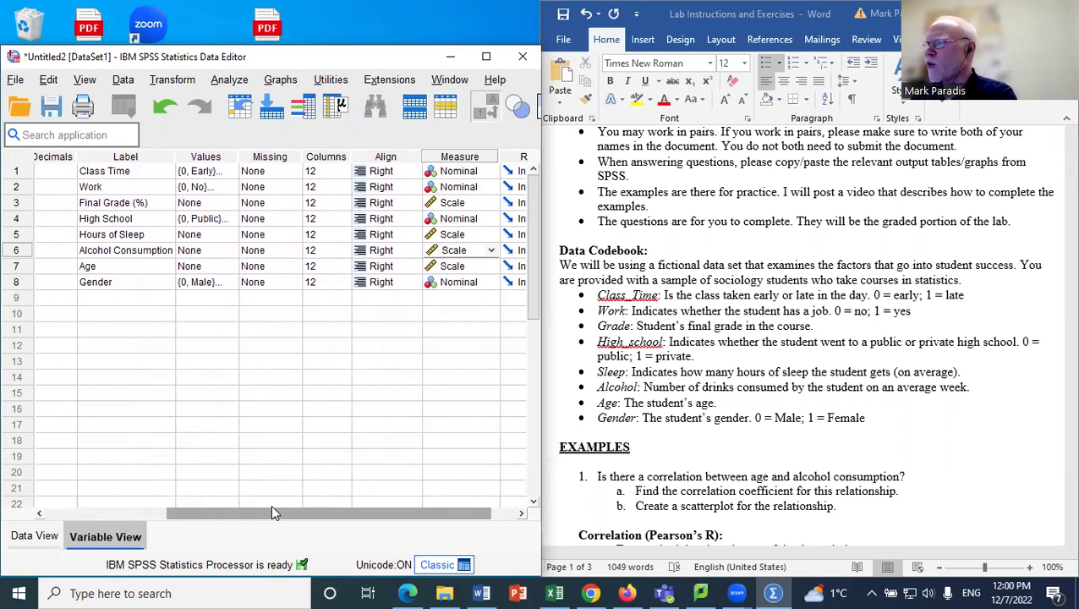
pyautogui.moveTo(271, 513); pyautogui.dragTo(161, 511)
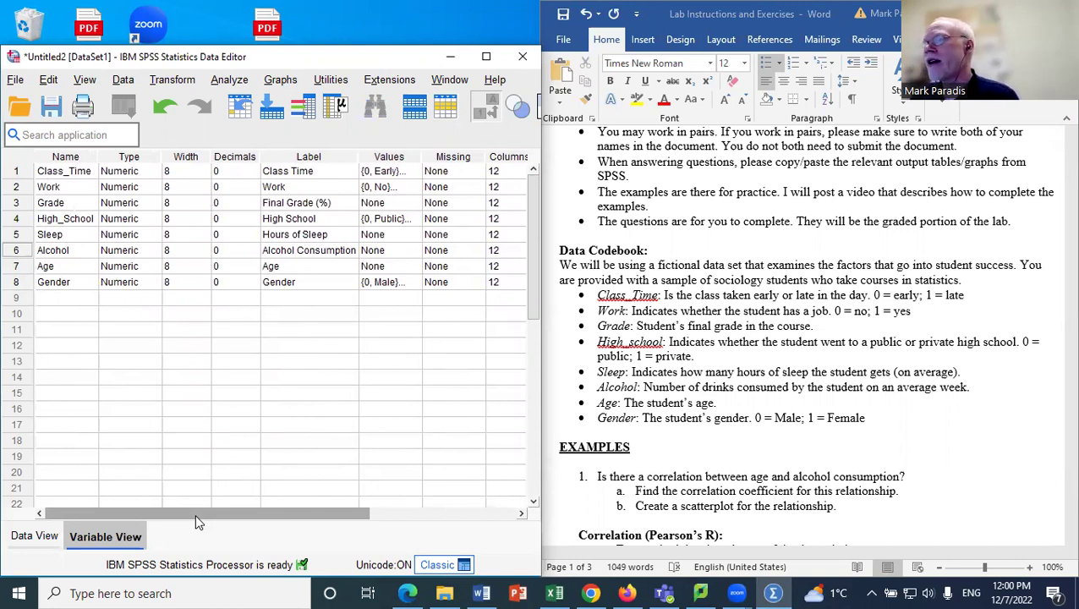
pyautogui.moveTo(194, 513)
pyautogui.mouseDown()
pyautogui.moveTo(376, 495)
pyautogui.moveTo(178, 509)
pyautogui.moveTo(187, 513)
pyautogui.mouseUp()
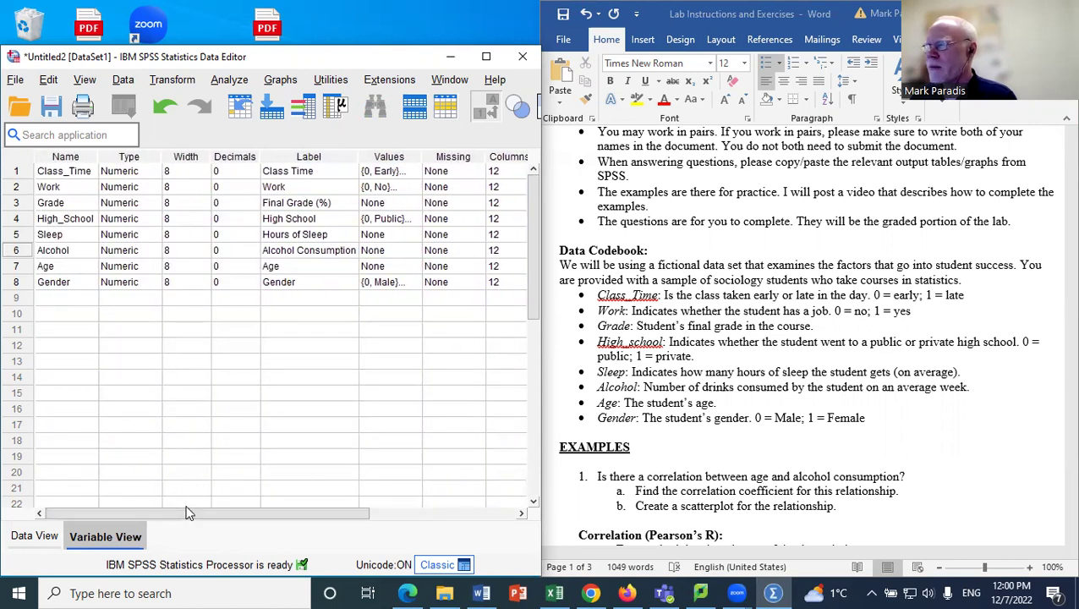
pyautogui.click(33, 535)
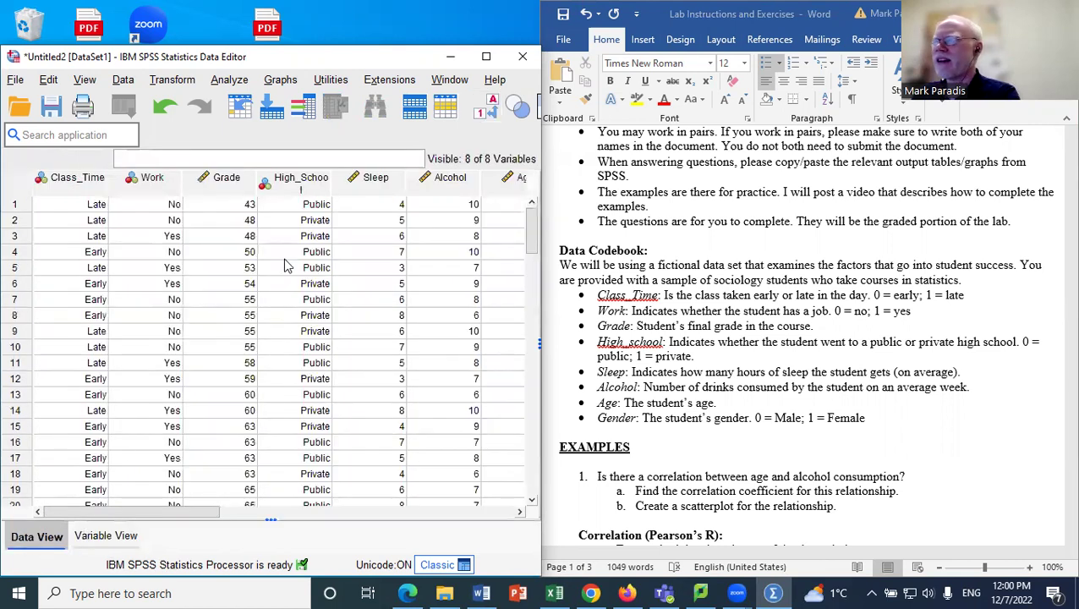
# Step: Read through the examples in the Word lab instructions and return to the Correlation (Pearson's R) procedure for example 1
pyautogui.scroll(-5, 691, 319)
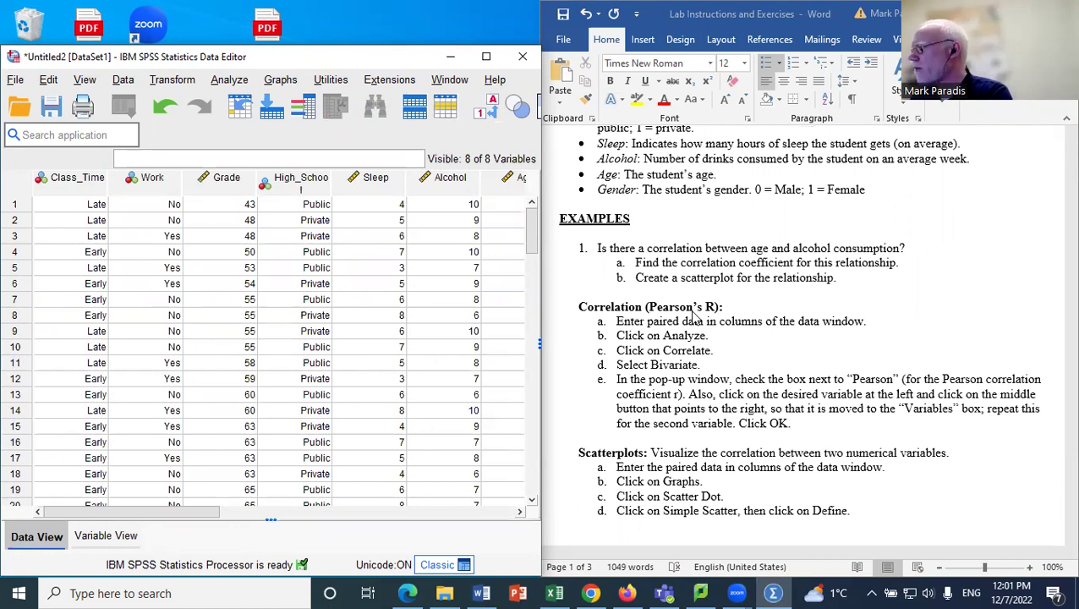
pyautogui.scroll(-1, 693, 314)
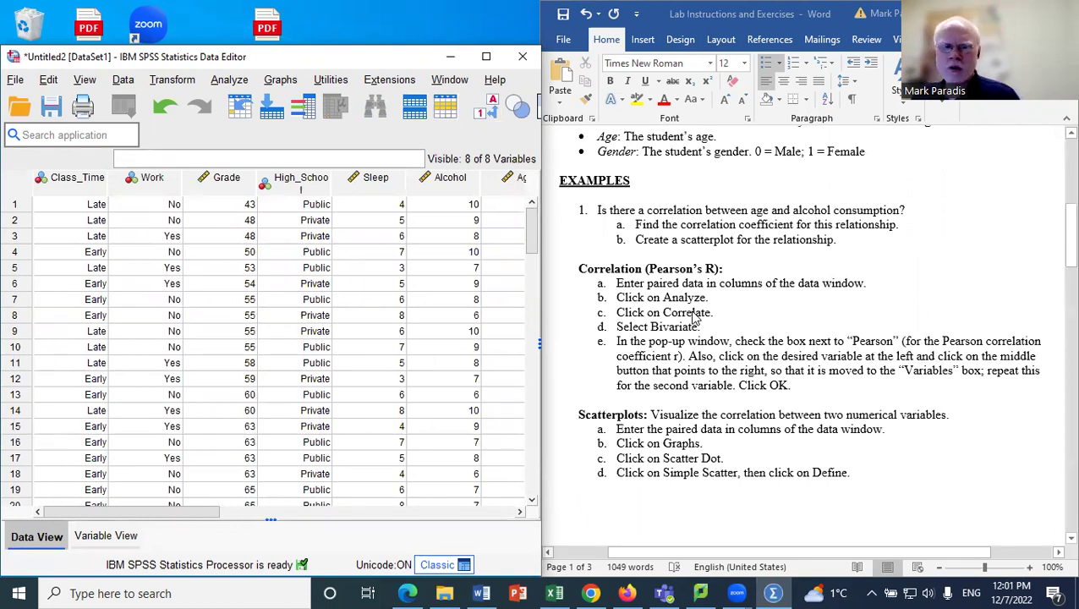
pyautogui.scroll(-10, 693, 315)
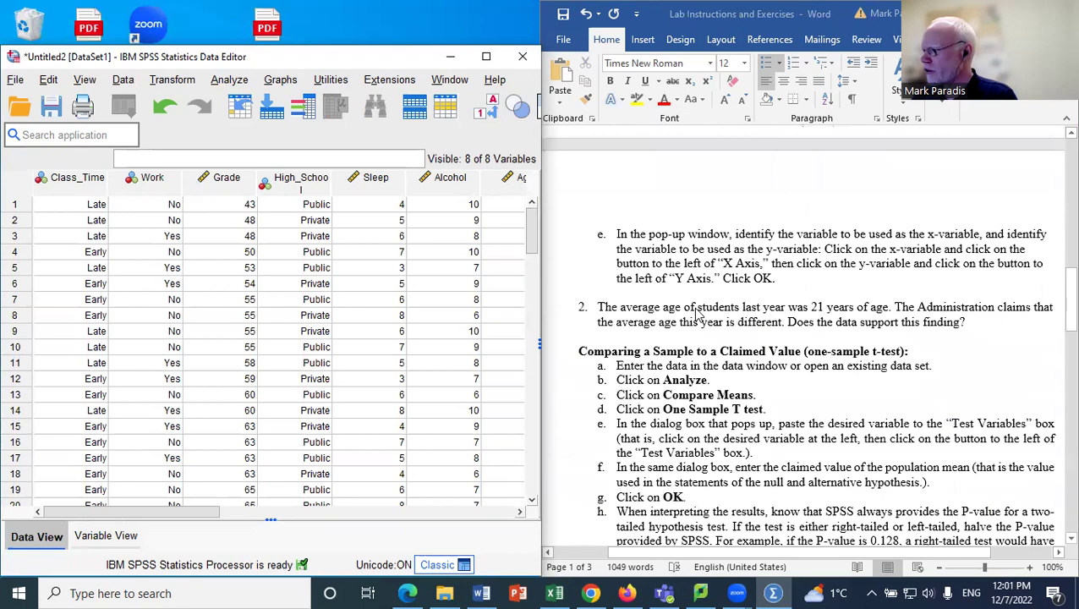
pyautogui.scroll(-20, 696, 313)
pyautogui.scroll(-3, 655, 311)
pyautogui.scroll(15, 647, 300)
pyautogui.scroll(15, 643, 293)
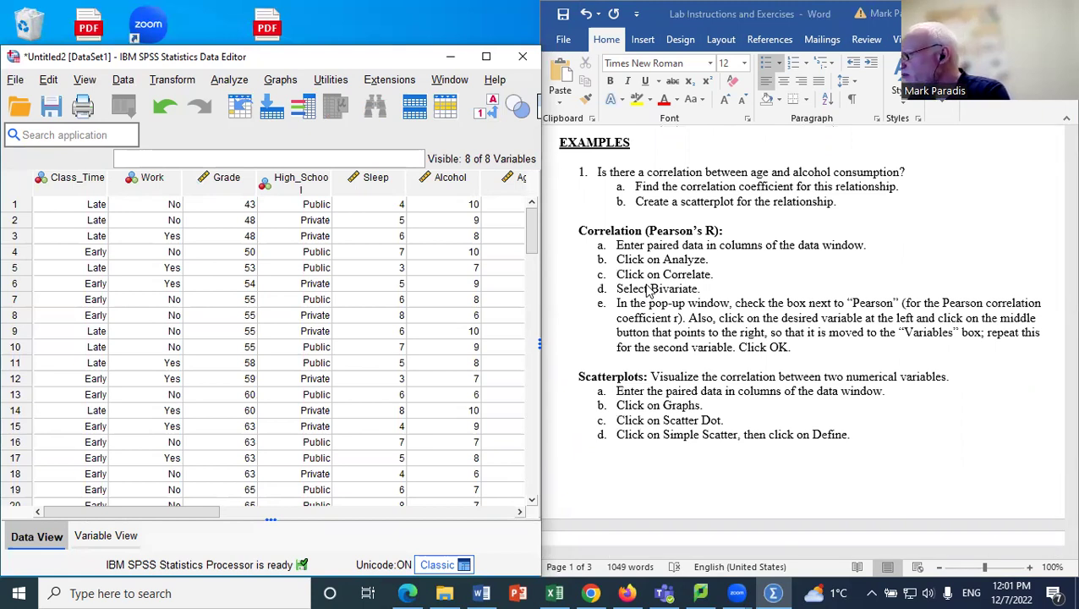
# Step: Run a two-tailed bivariate Pearson correlation between Age and Alcohol Consumption
pyautogui.click(226, 88)
pyautogui.moveTo(225, 82)
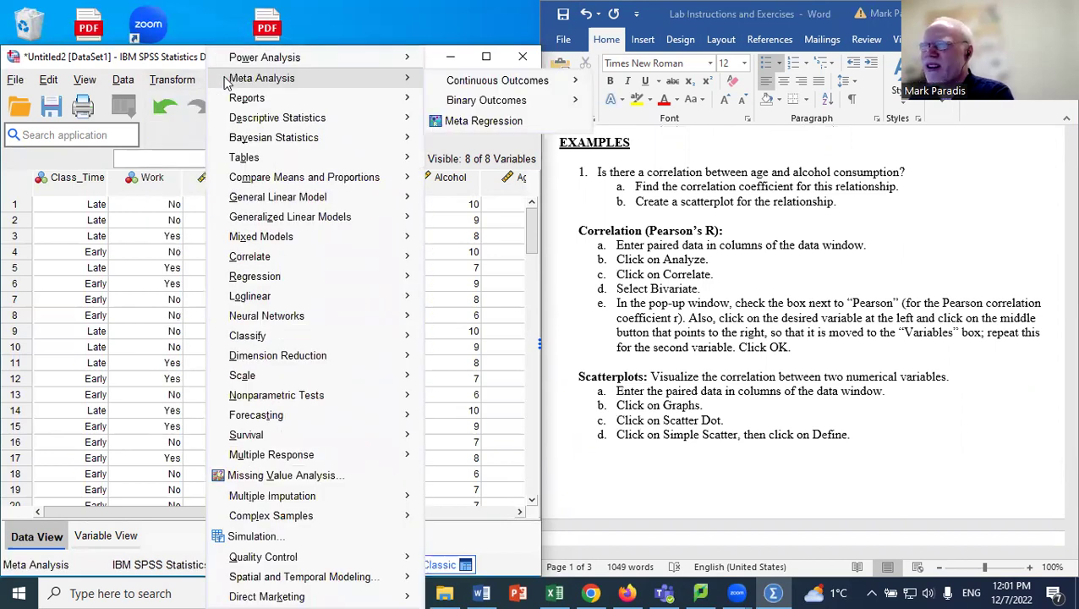
pyautogui.moveTo(340, 260)
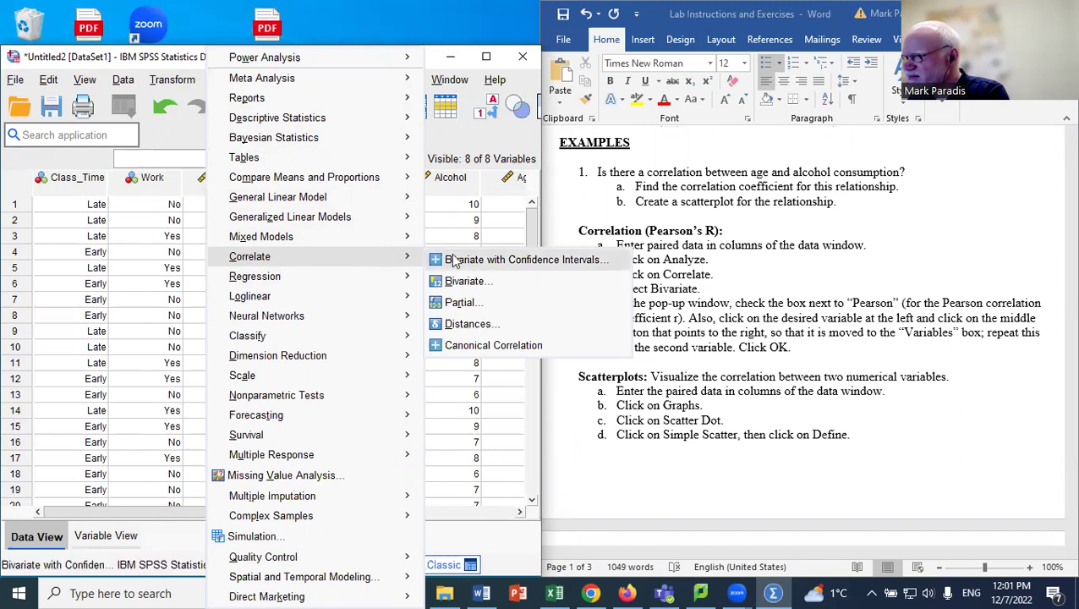
pyautogui.click(512, 286)
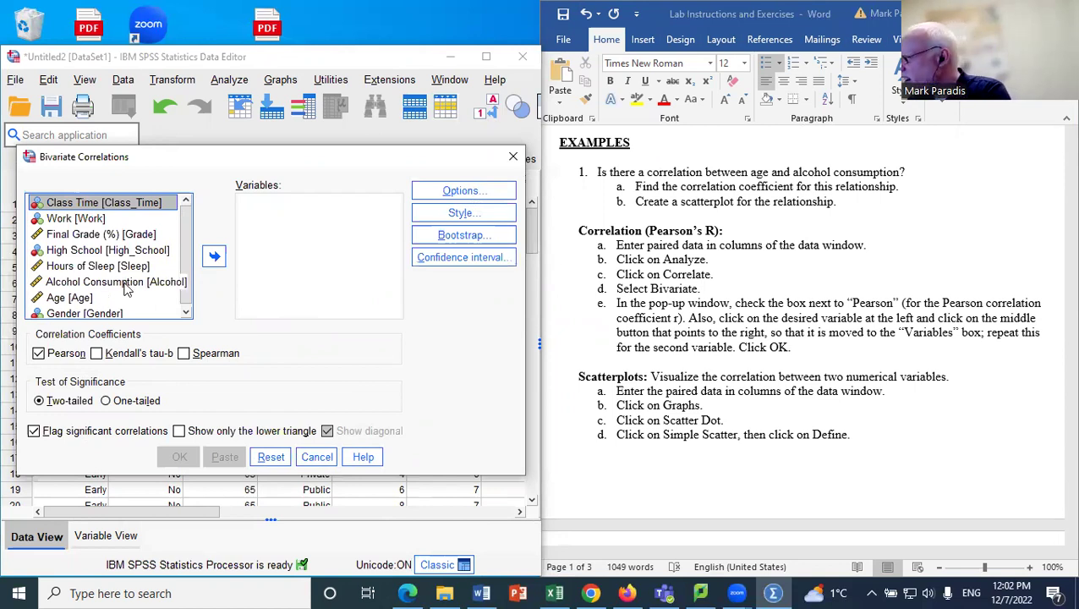
pyautogui.click(76, 297)
pyautogui.click(214, 256)
pyautogui.click(116, 282)
pyautogui.click(218, 260)
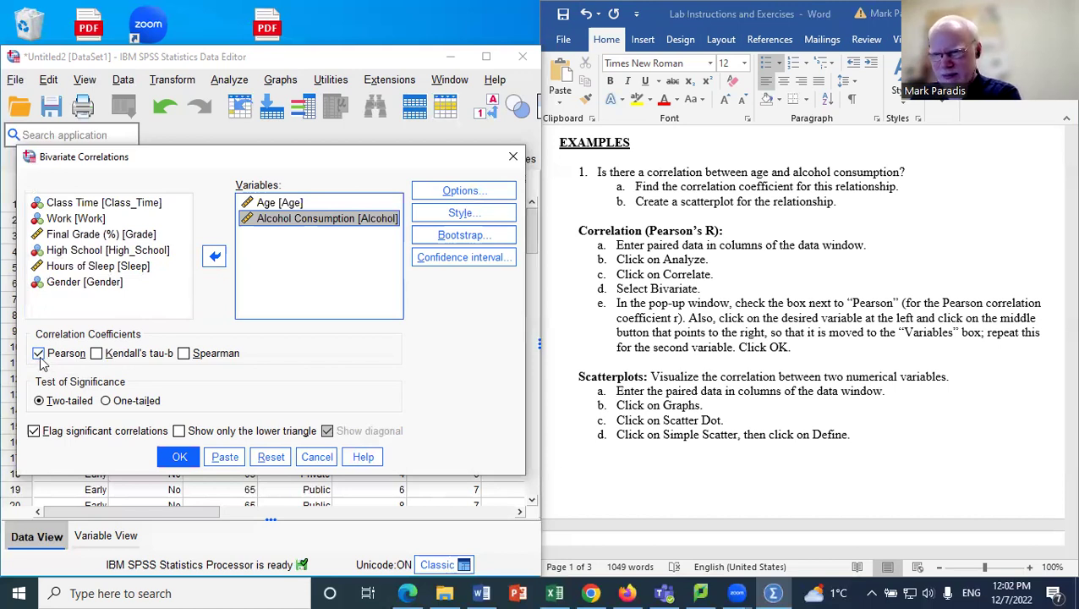
pyautogui.click(173, 456)
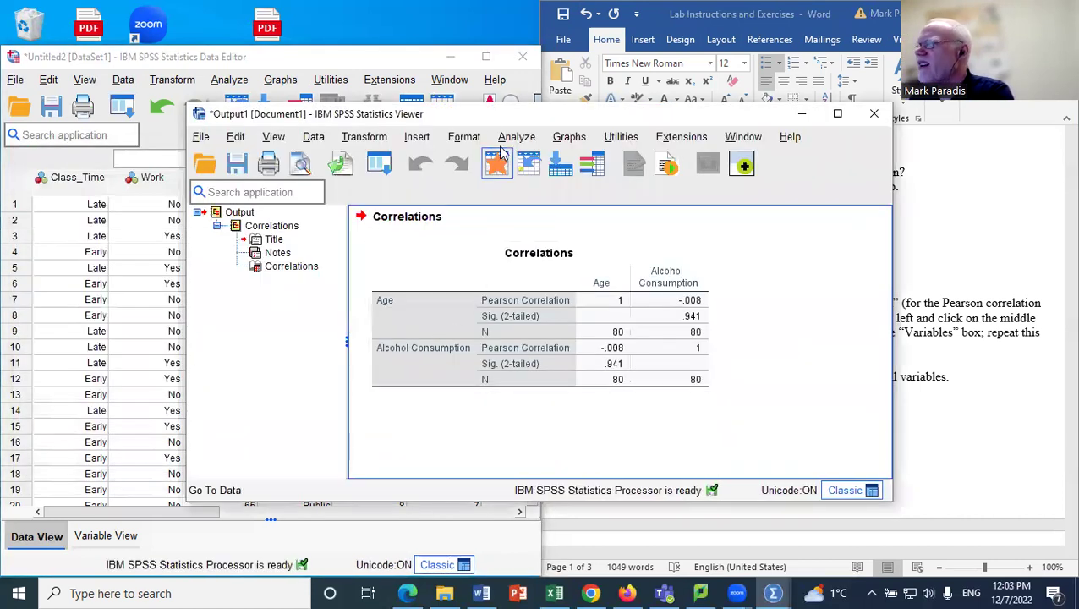
# Step: Examine the Age and Alcohol Consumption coefficients in the Correlations table and the formats it can be copied as
pyautogui.moveTo(486, 114); pyautogui.dragTo(388, 105)
pyautogui.click(513, 315)
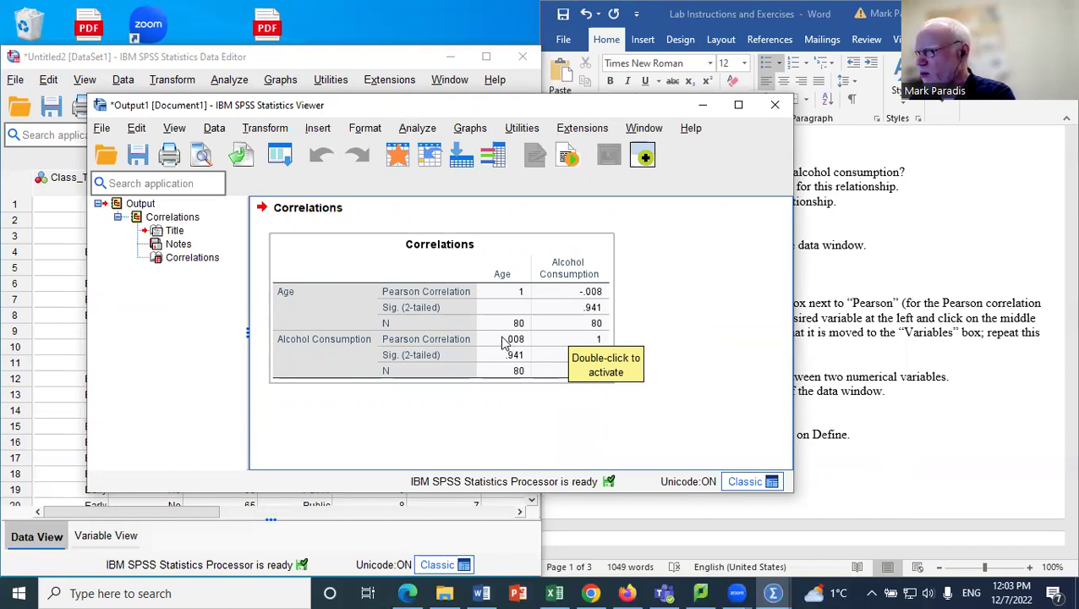
pyautogui.click(586, 291)
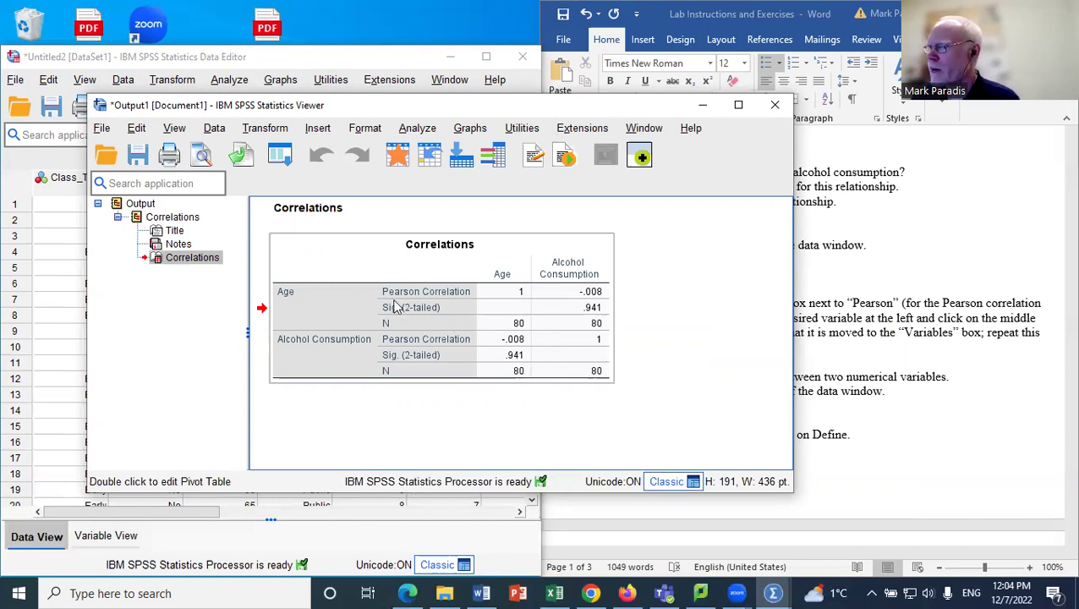
pyautogui.rightClick(353, 266)
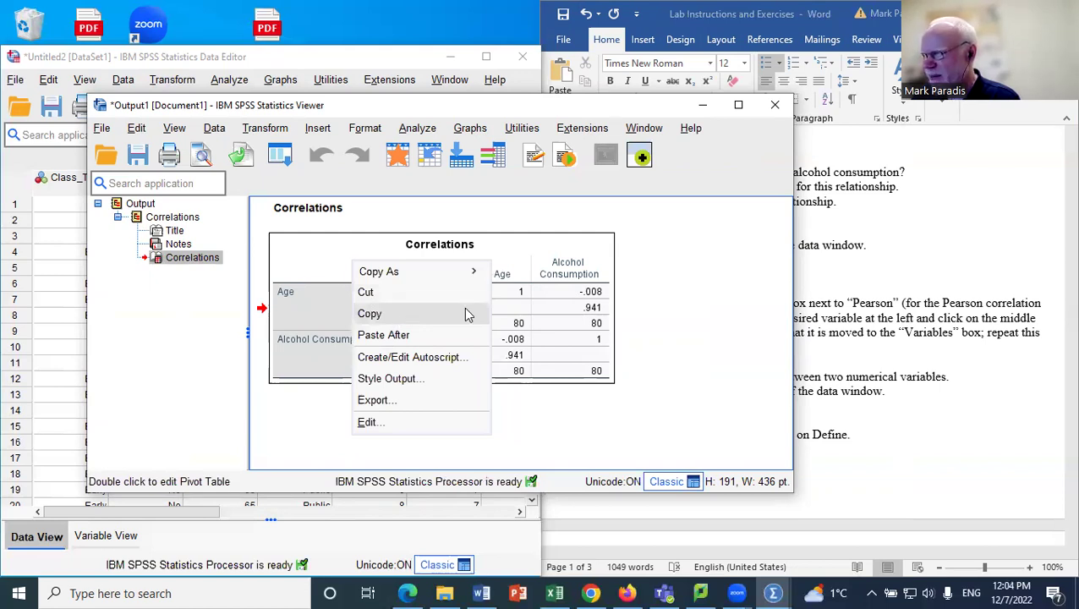
pyautogui.moveTo(469, 271)
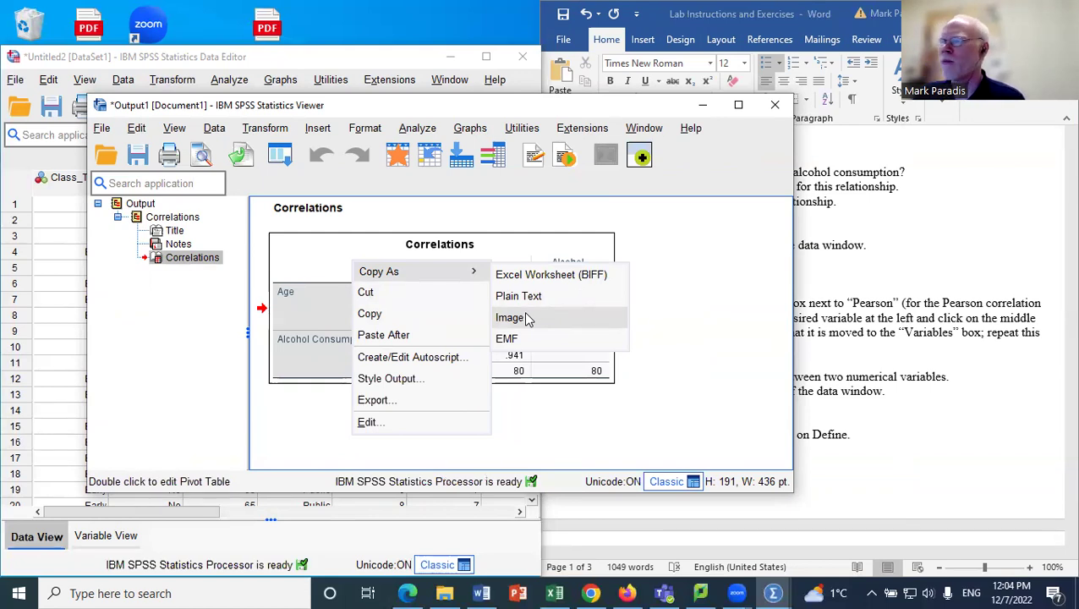
pyautogui.click(702, 309)
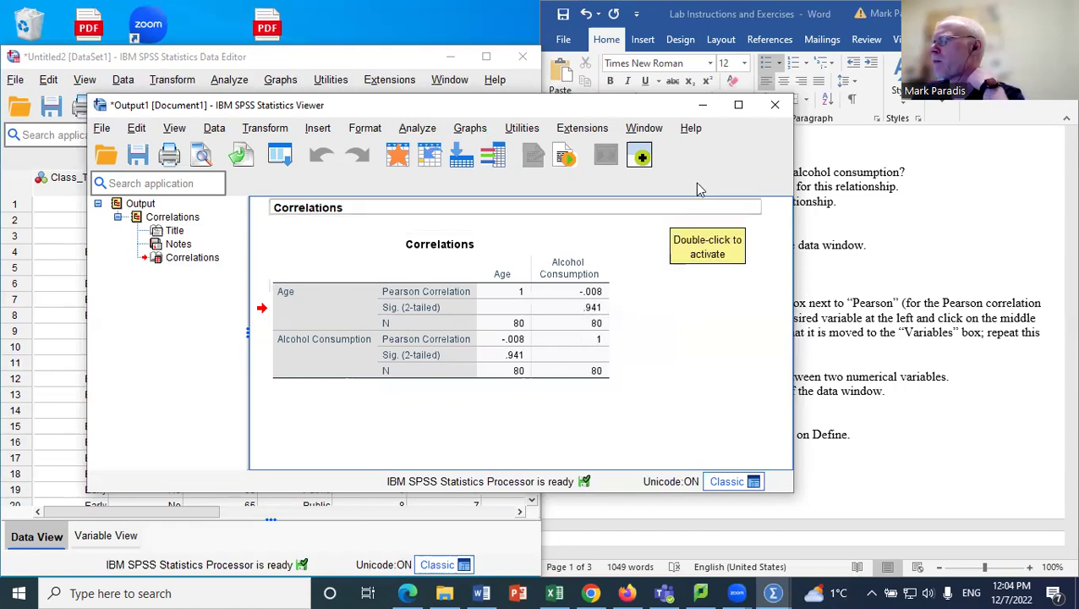
# Step: Close the correlation output without saving it, and bring up the Scatterplots procedure in the Word lab instructions
pyautogui.click(772, 112)
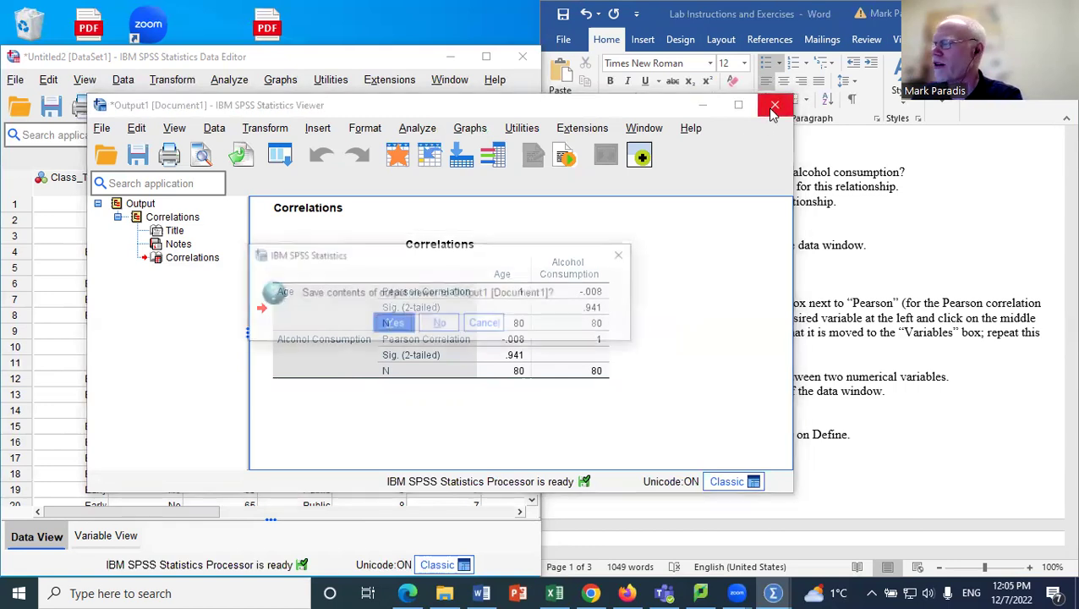
pyautogui.click(446, 330)
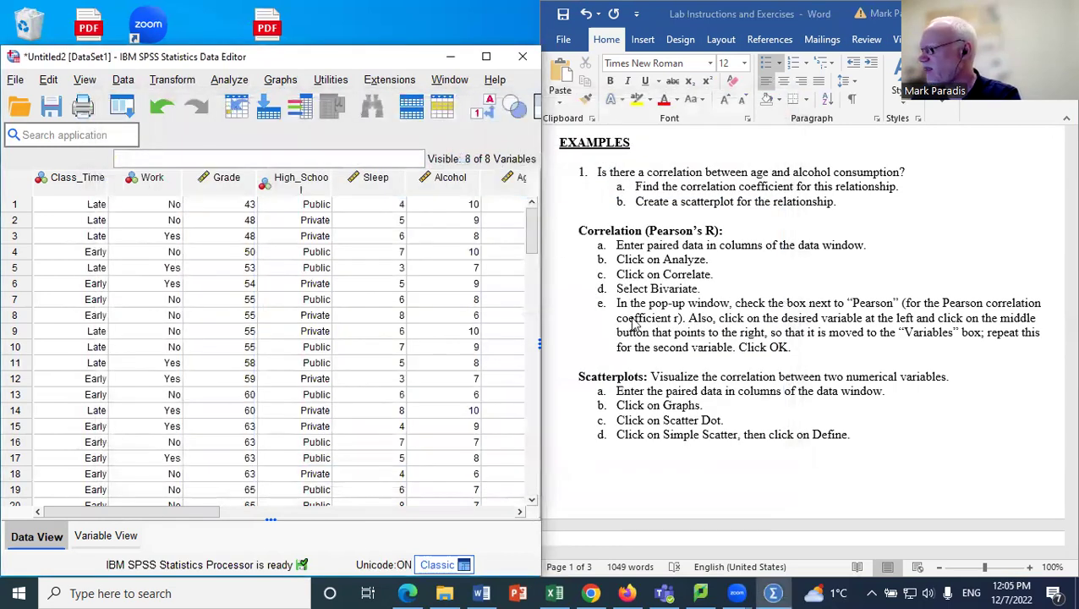
pyautogui.scroll(-1, 634, 324)
pyautogui.scroll(-2, 635, 324)
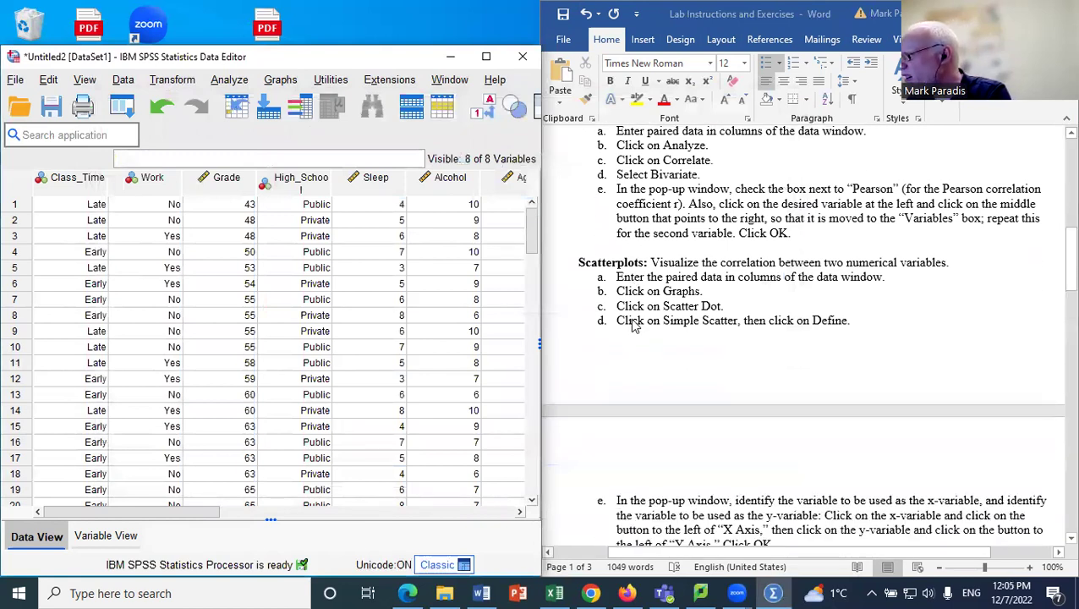
pyautogui.scroll(-2, 631, 321)
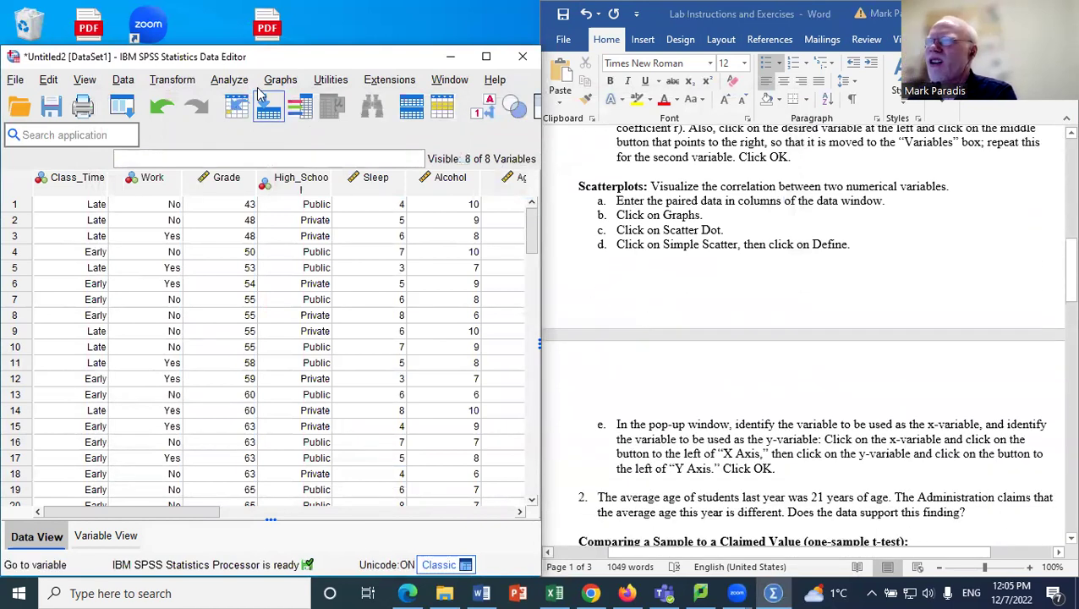
# Step: Define a simple scatterplot with Age as the X-axis variable
pyautogui.click(270, 80)
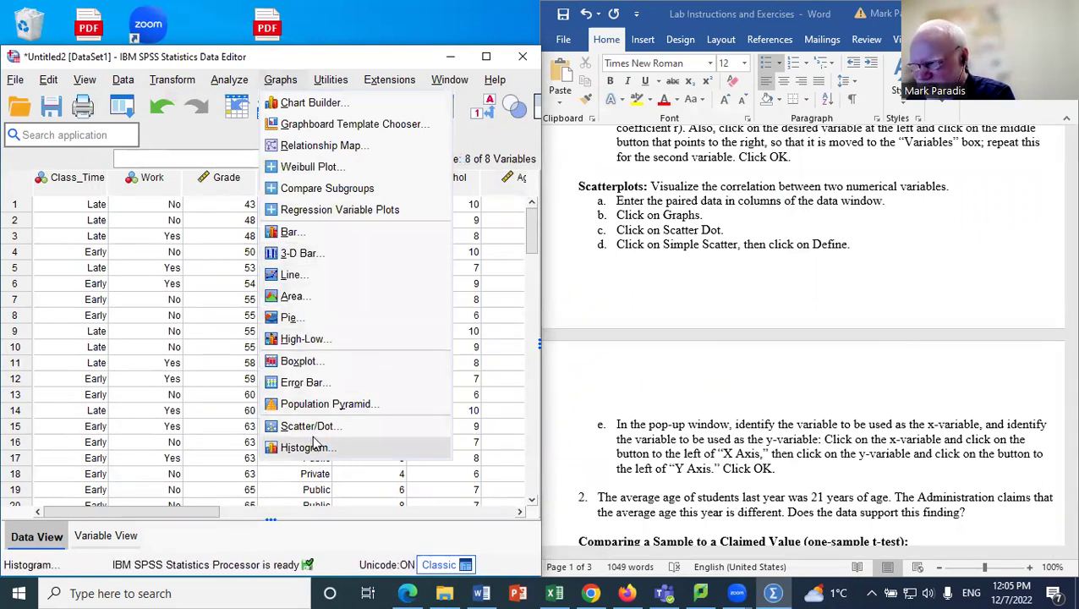
pyautogui.click(306, 426)
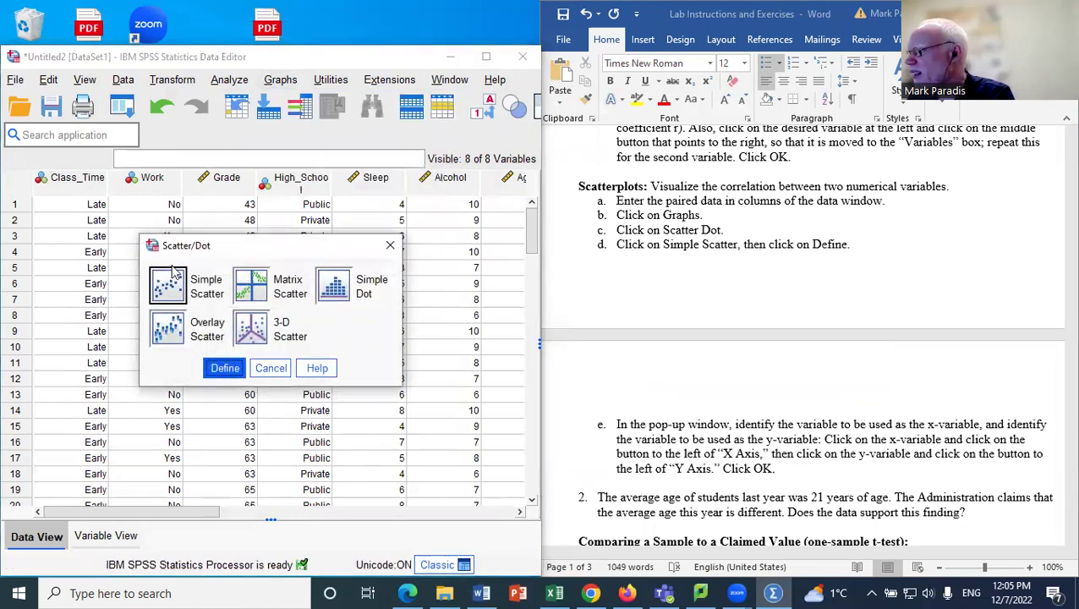
pyautogui.click(234, 372)
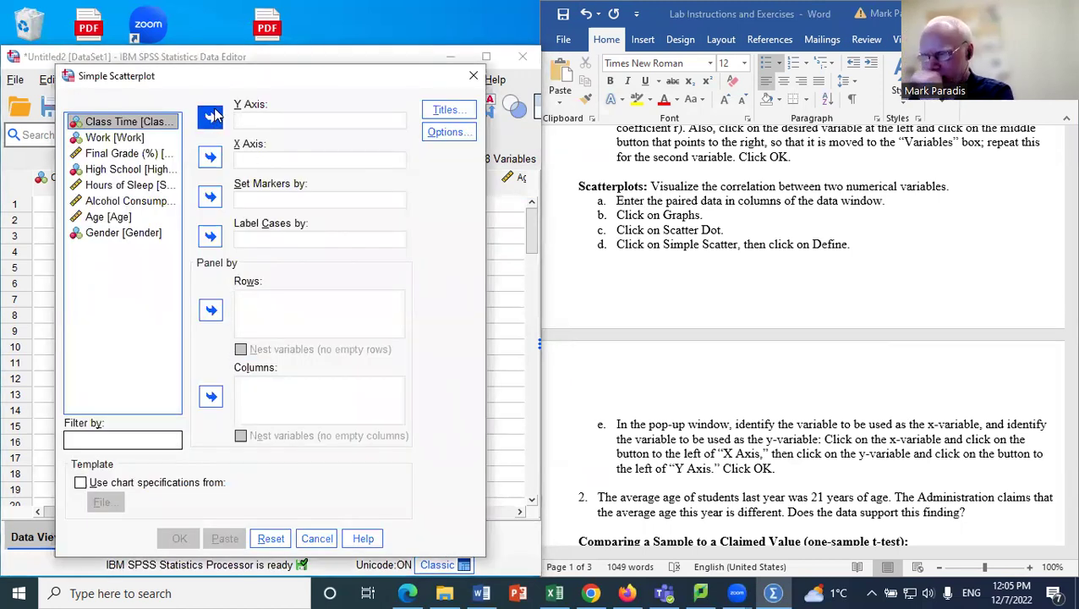
pyautogui.click(214, 159)
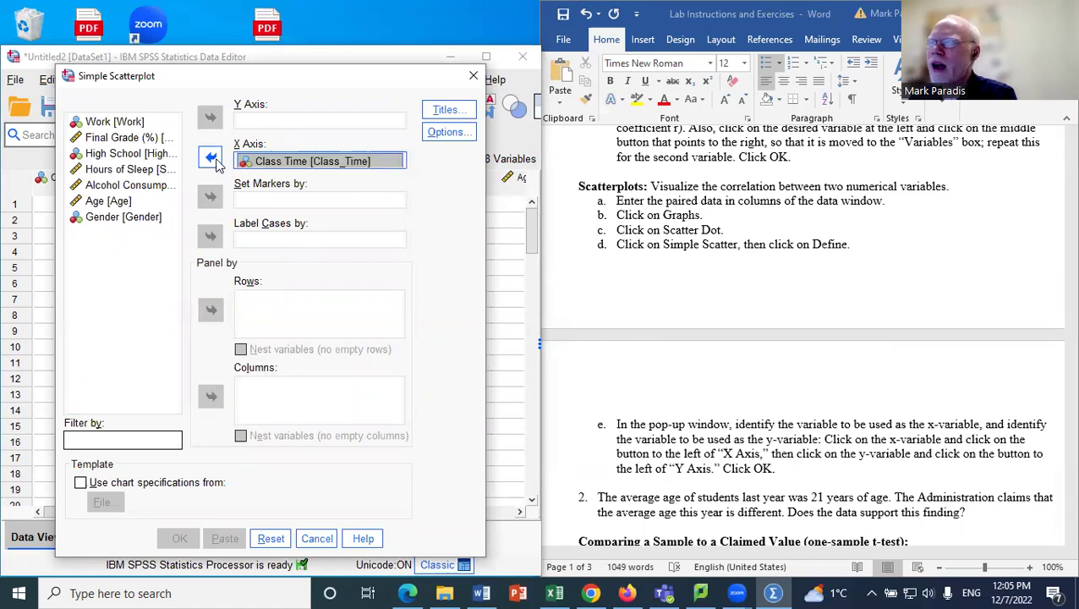
pyautogui.click(209, 158)
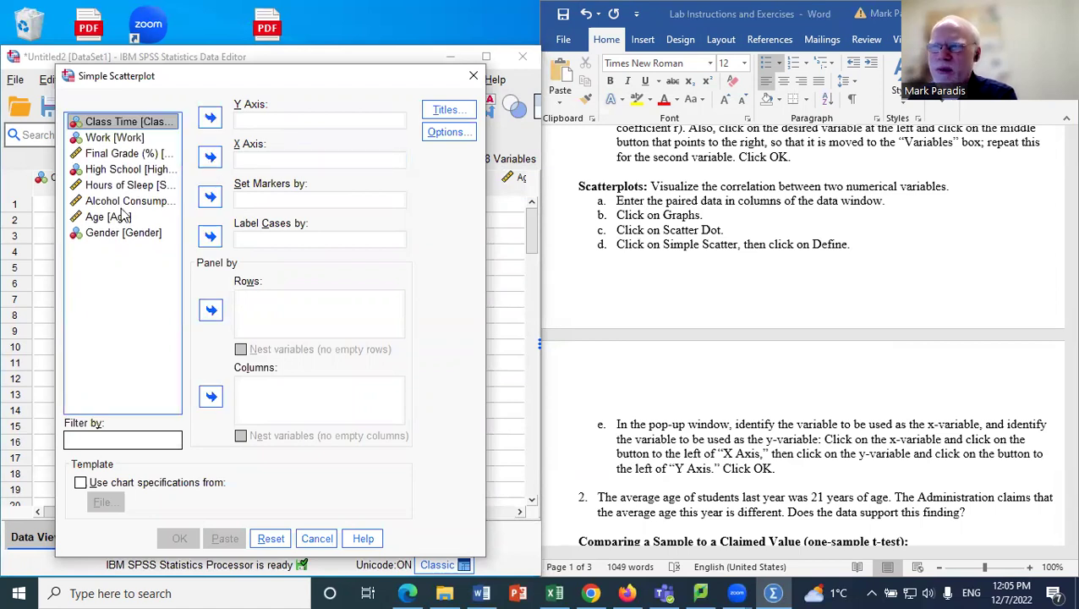
pyautogui.click(125, 217)
pyautogui.click(212, 159)
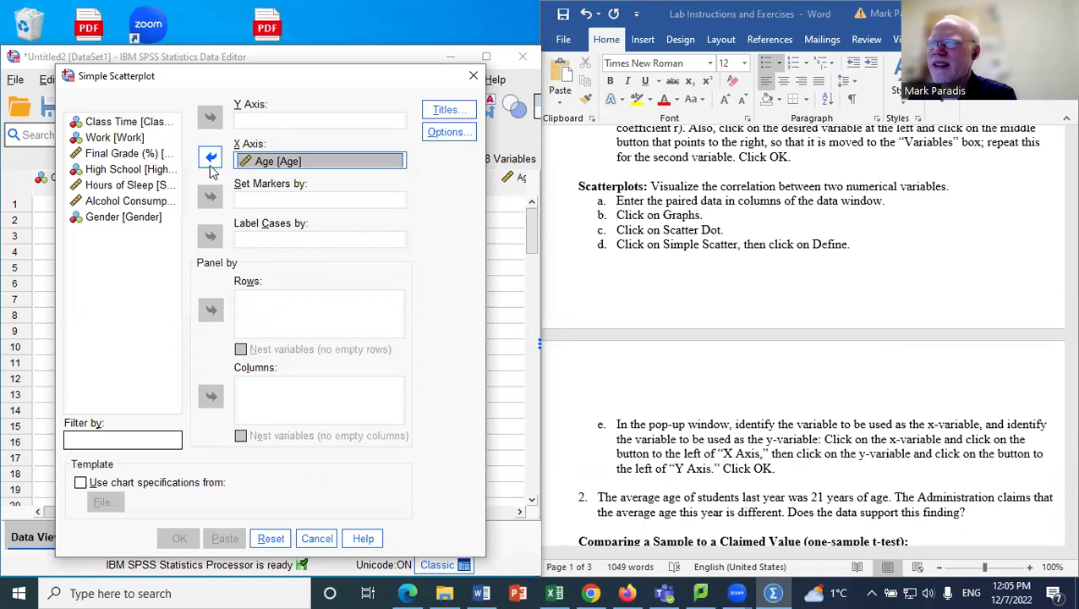
# Step: Assign Alcohol Consumption to the Y axis of the simple scatterplot and generate the chart
pyautogui.click(124, 200)
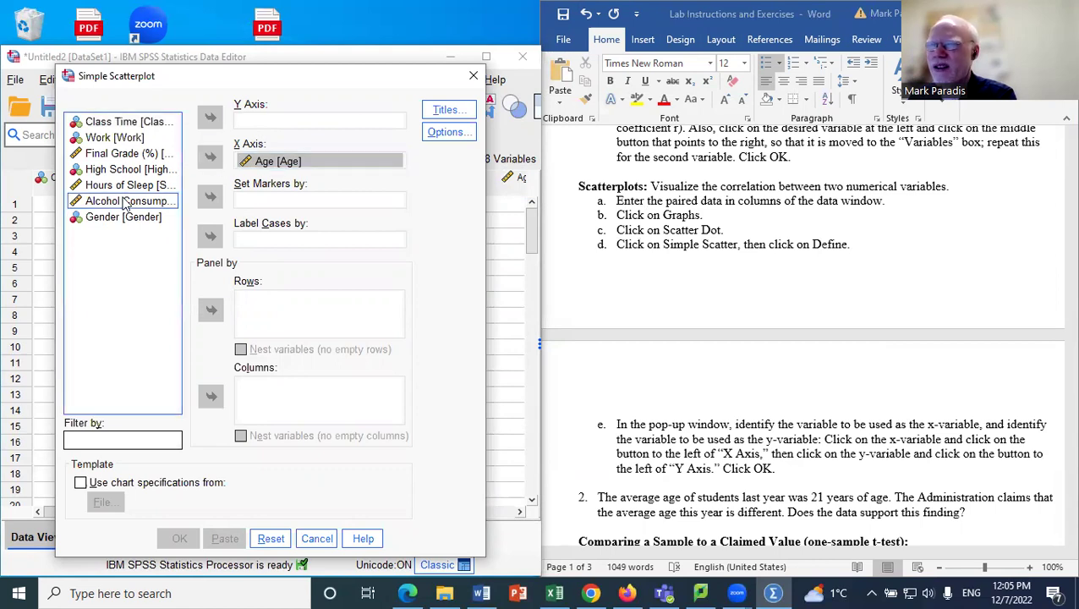
pyautogui.click(213, 119)
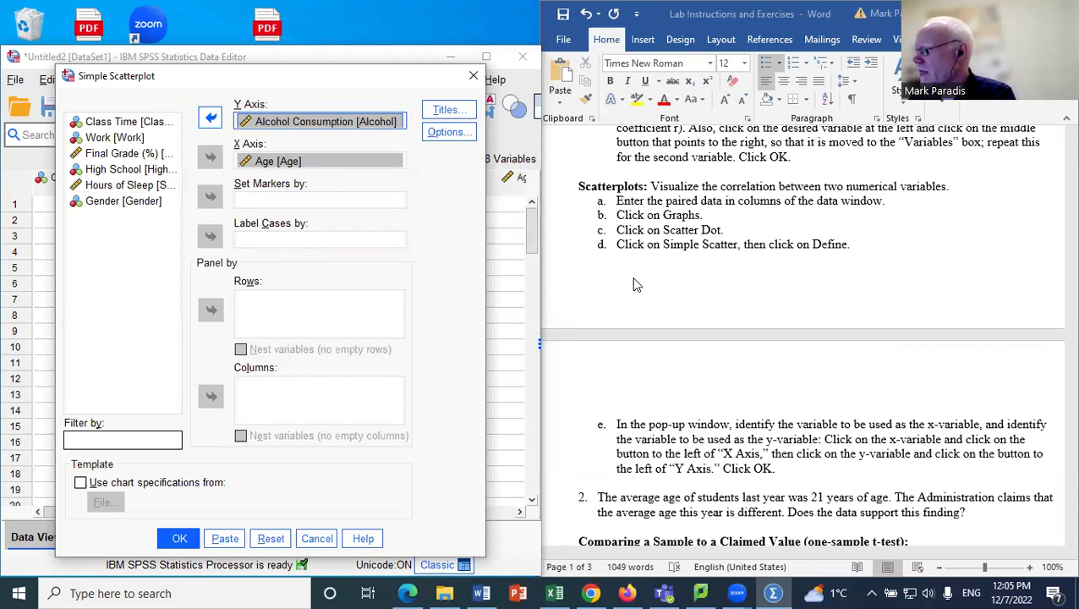
pyautogui.scroll(-2, 631, 276)
pyautogui.click(174, 538)
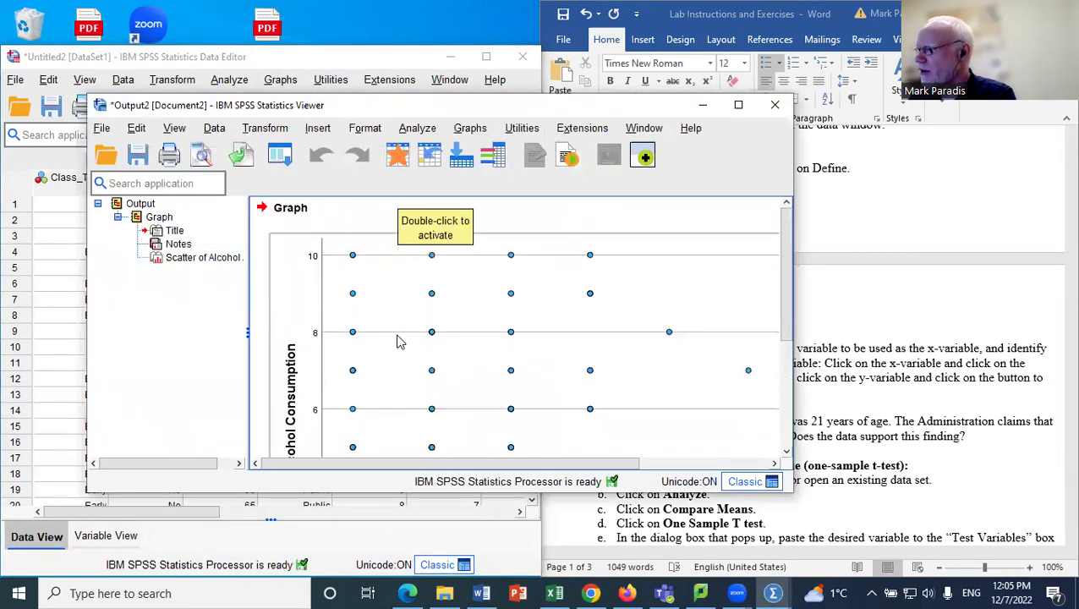
# Step: Enlarge and reposition the output window so more of the Alcohol Consumption by Age scatterplot fits in view
pyautogui.scroll(-3, 400, 342)
pyautogui.scroll(3, 401, 342)
pyautogui.scroll(-3, 401, 342)
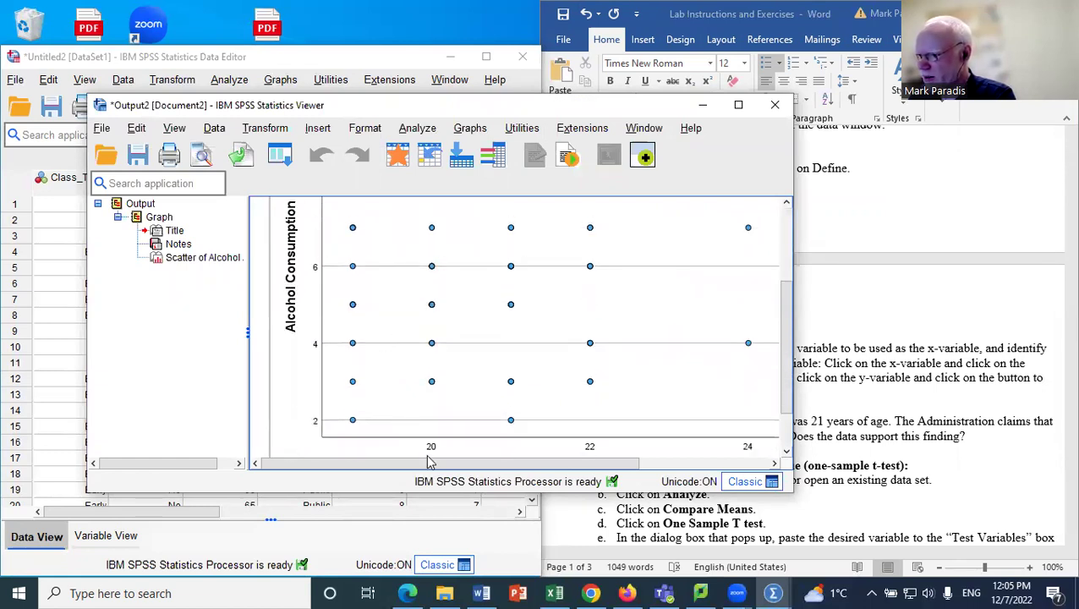
pyautogui.scroll(-2, 436, 448)
pyautogui.moveTo(457, 467); pyautogui.dragTo(602, 458)
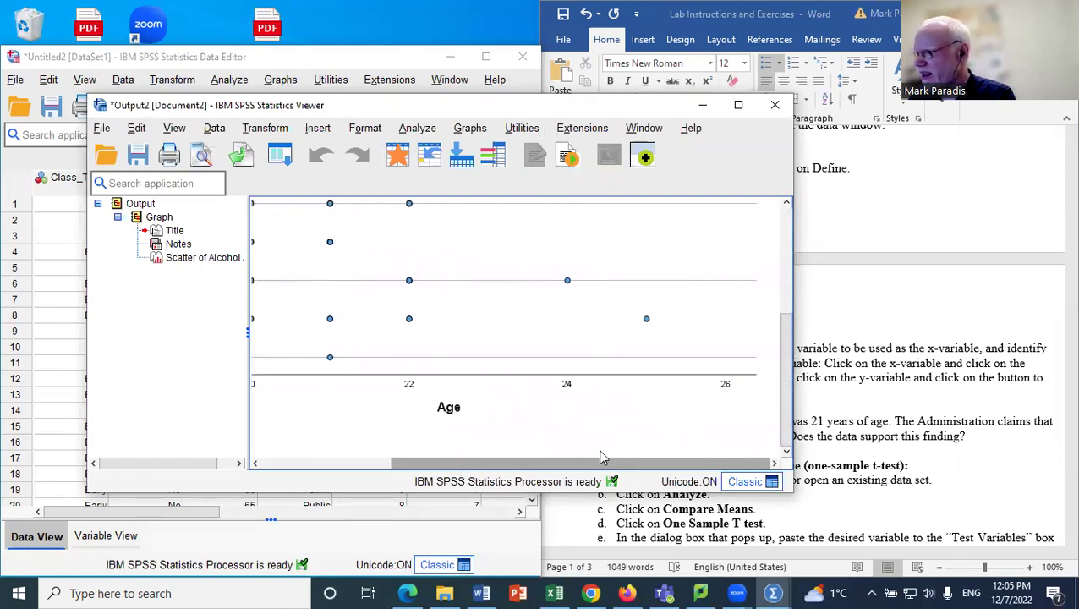
pyautogui.scroll(3, 584, 394)
pyautogui.hscroll(-3, 571, 461)
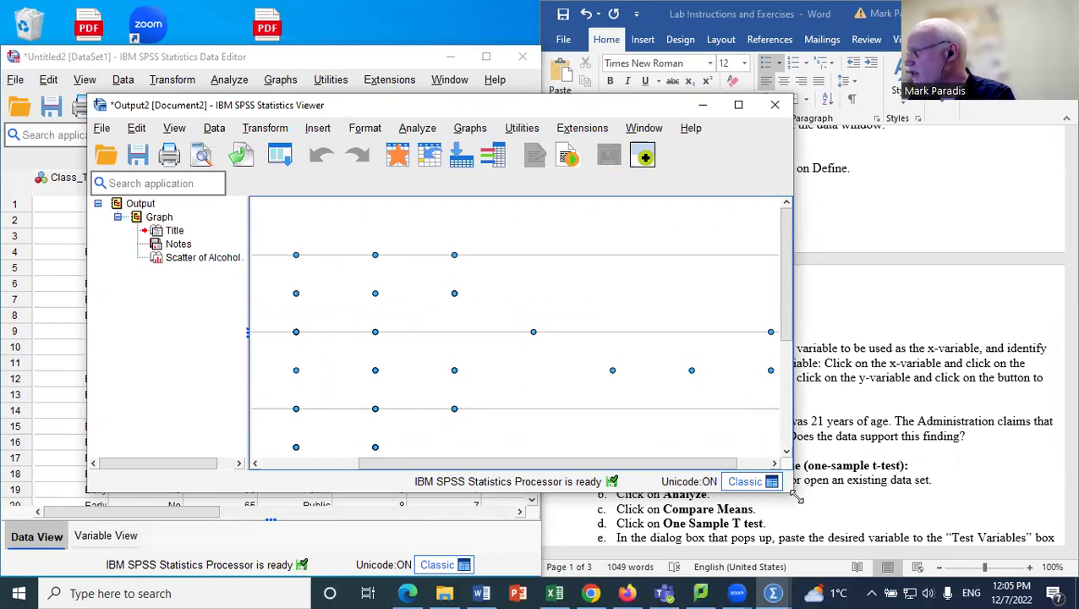
pyautogui.moveTo(795, 498); pyautogui.dragTo(999, 560)
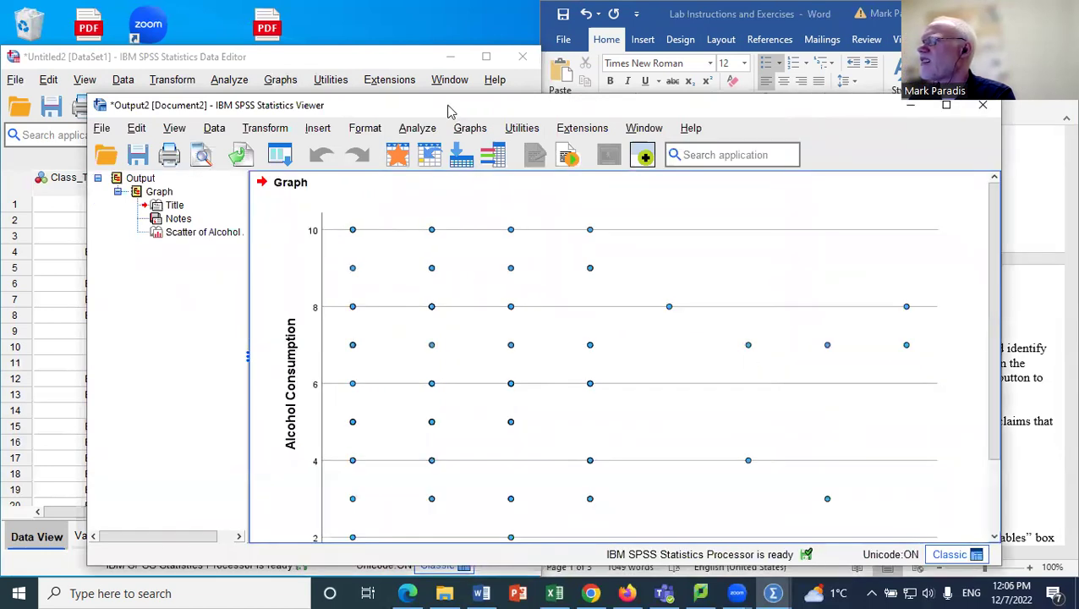
pyautogui.moveTo(440, 105); pyautogui.dragTo(408, 77)
# Step: Examine how the points in the scatterplot are distributed along the Alcohol Consumption and Age axes
pyautogui.click(525, 313)
pyautogui.scroll(-2, 525, 313)
pyautogui.scroll(2, 525, 313)
pyautogui.scroll(-3, 525, 313)
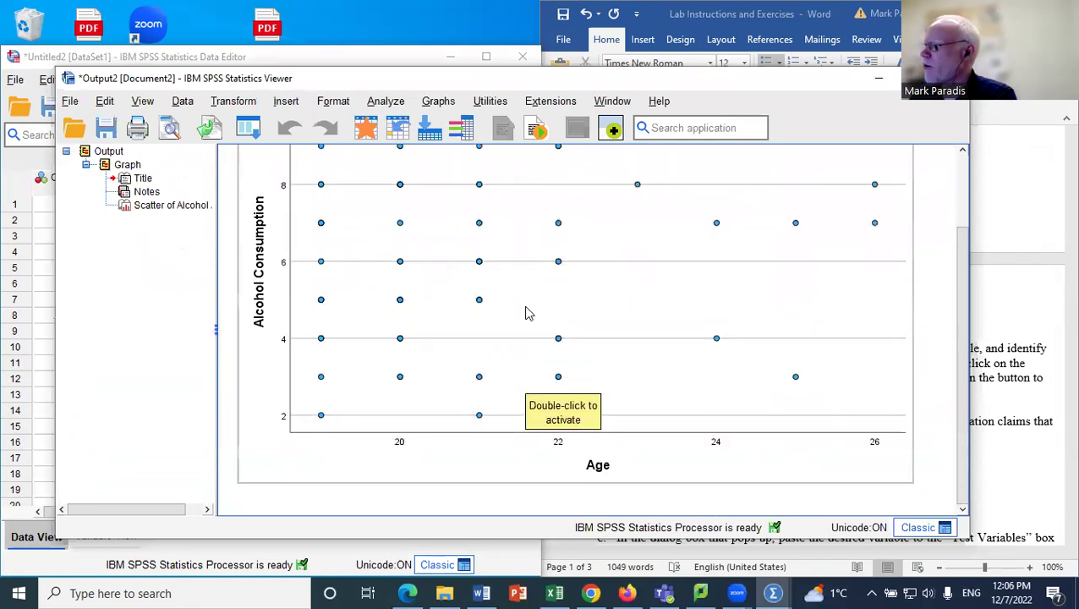
pyautogui.scroll(3, 525, 313)
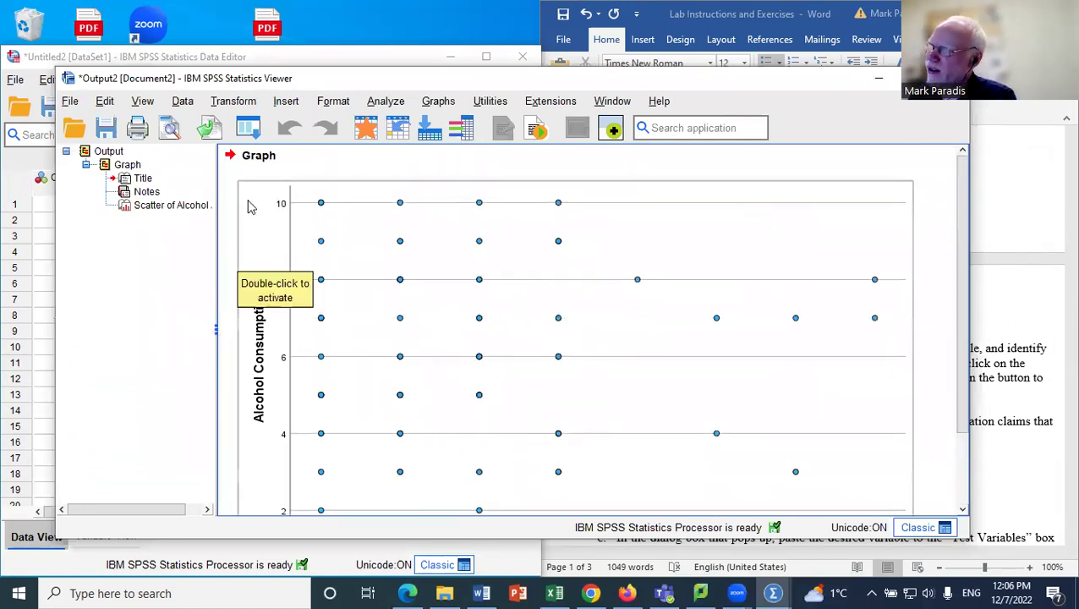
pyautogui.scroll(-3, 284, 292)
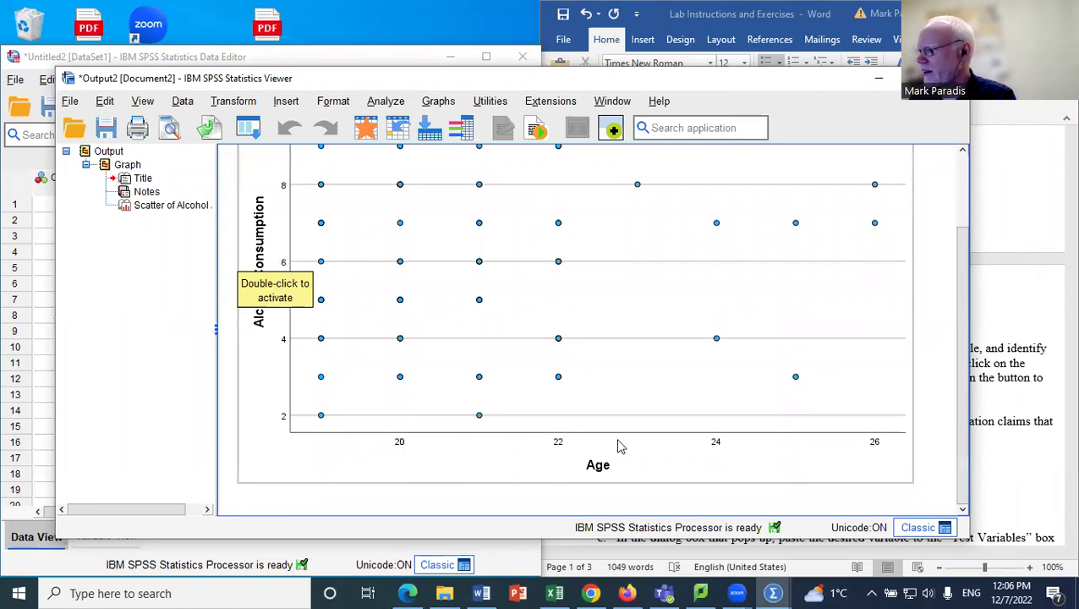
pyautogui.scroll(2, 667, 393)
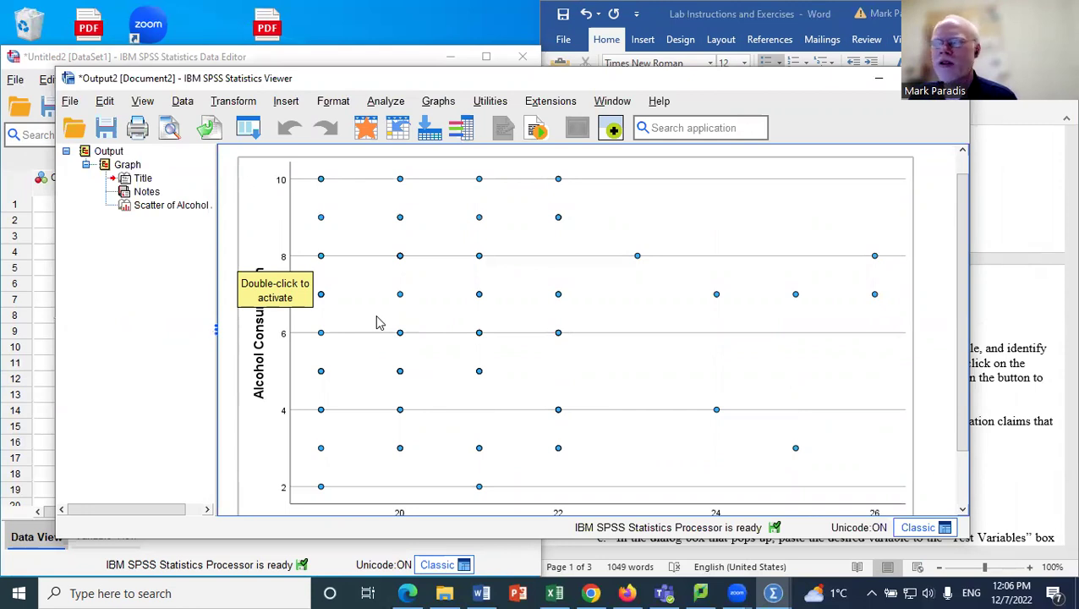
pyautogui.scroll(-2, 578, 302)
pyautogui.scroll(3, 583, 303)
pyautogui.scroll(-2, 582, 303)
pyautogui.scroll(2, 582, 303)
pyautogui.scroll(-2, 581, 303)
pyautogui.scroll(2, 580, 300)
# Step: Check the formats available for copying the scatterplot, and close the output without saving it
pyautogui.click(379, 254)
pyautogui.rightClick(380, 254)
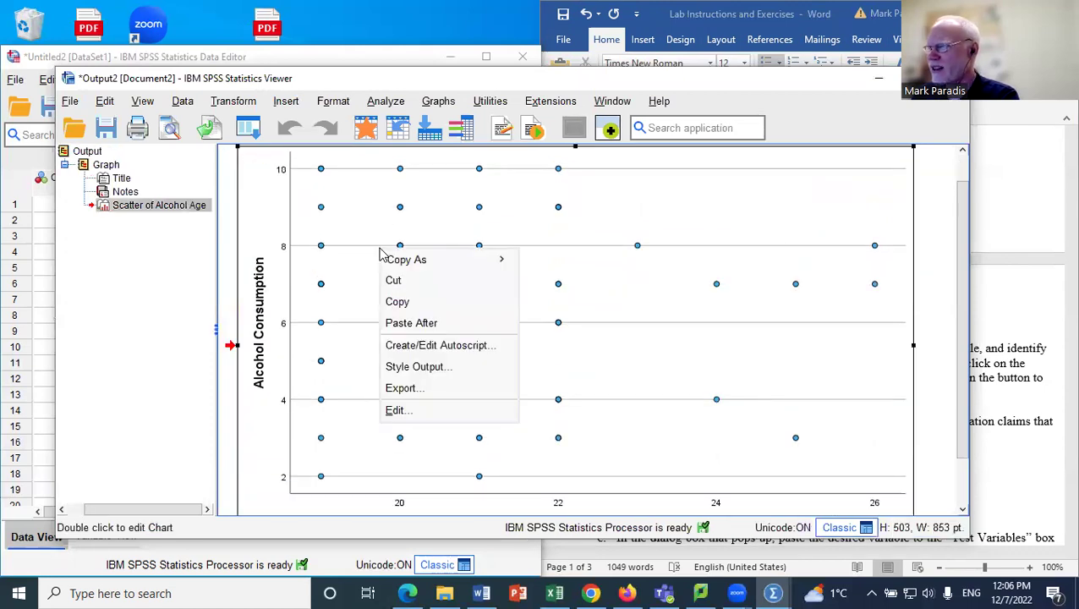
pyautogui.moveTo(418, 260)
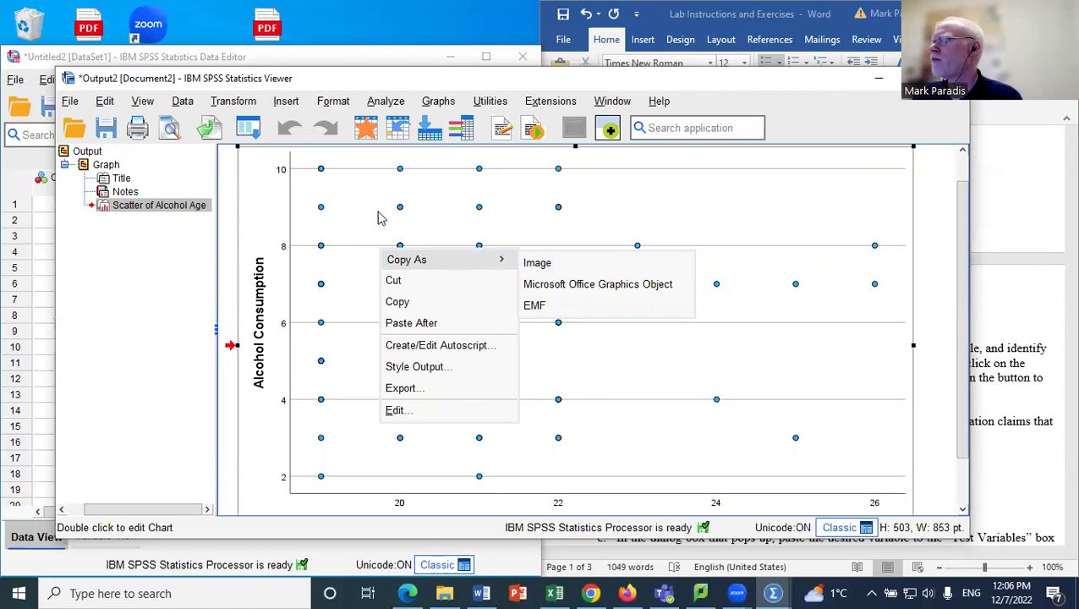
pyautogui.hotkey('alt', 'F4')
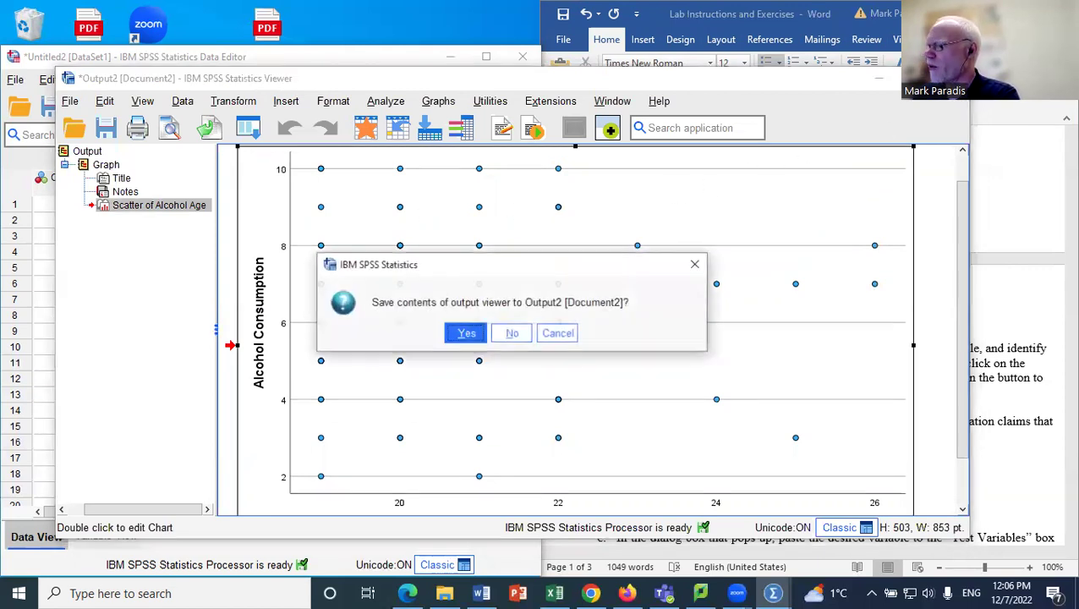
pyautogui.click(514, 333)
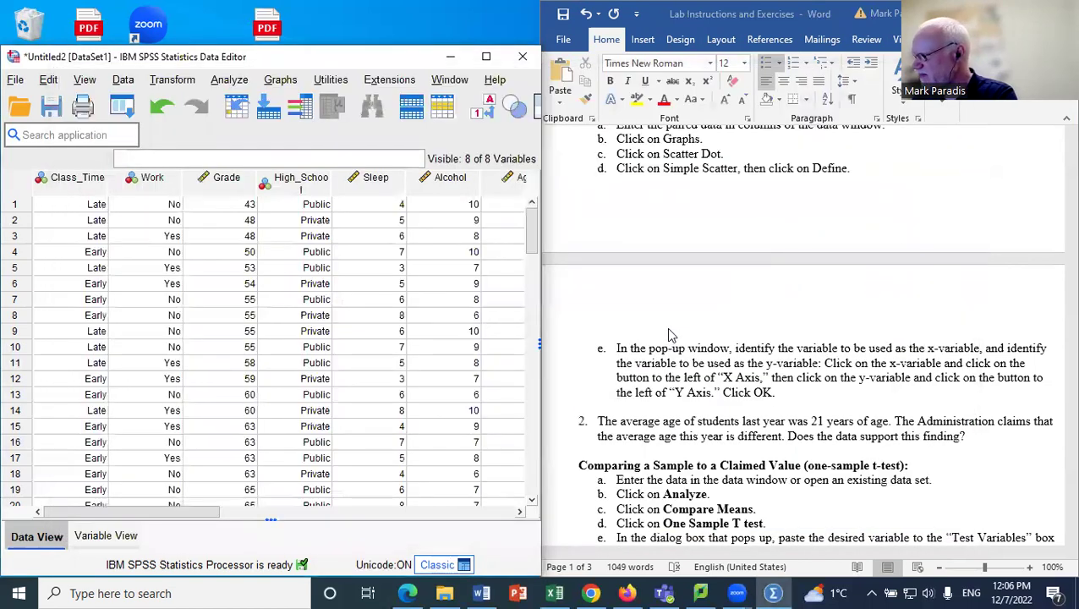
# Step: Review example 1 in the Word lab instructions and read example 2 with its one-sample t-test procedure
pyautogui.scroll(-1, 668, 336)
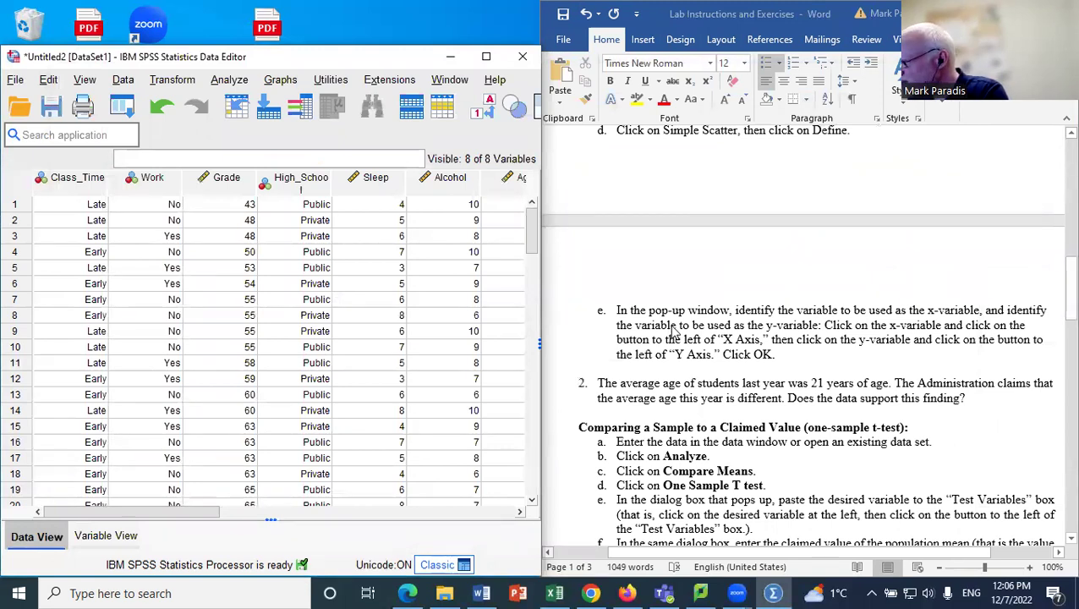
pyautogui.scroll(3, 674, 331)
pyautogui.scroll(5, 674, 331)
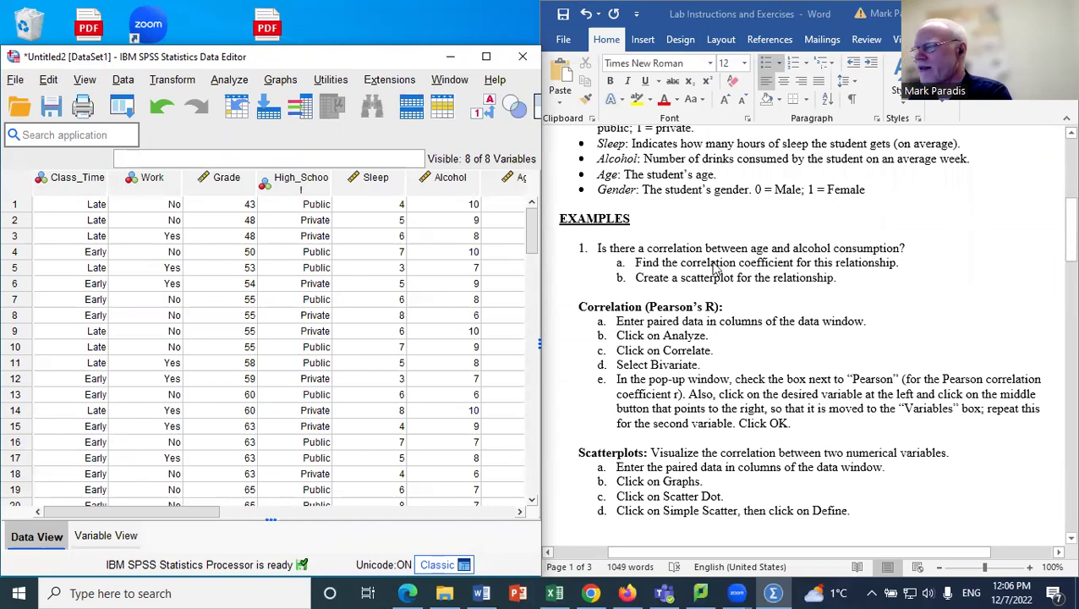
pyautogui.scroll(-3, 714, 267)
pyautogui.scroll(2, 715, 268)
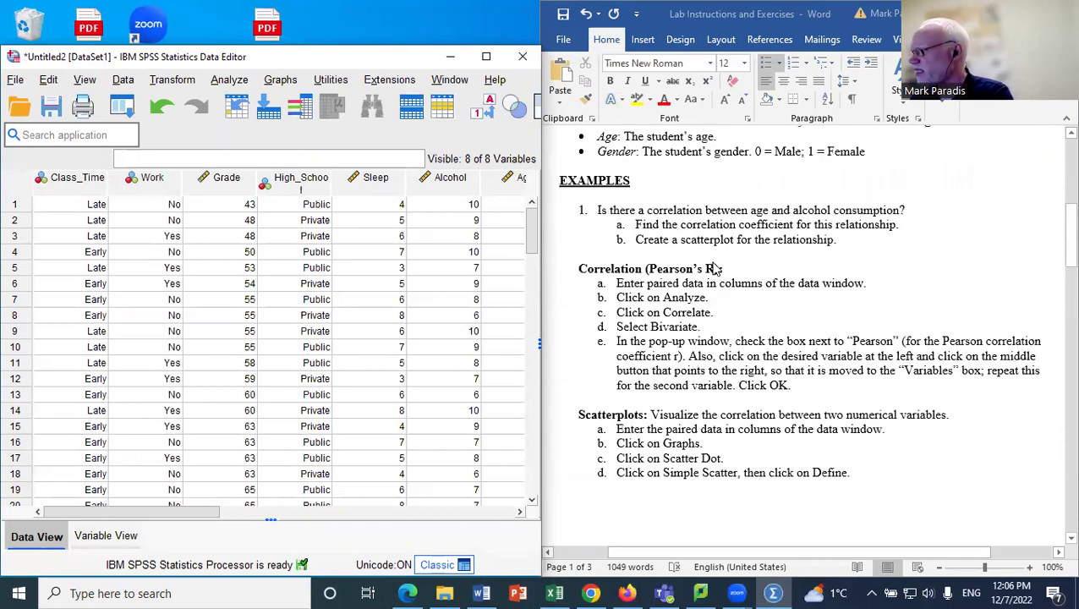
pyautogui.scroll(-12, 710, 266)
pyautogui.scroll(2, 693, 296)
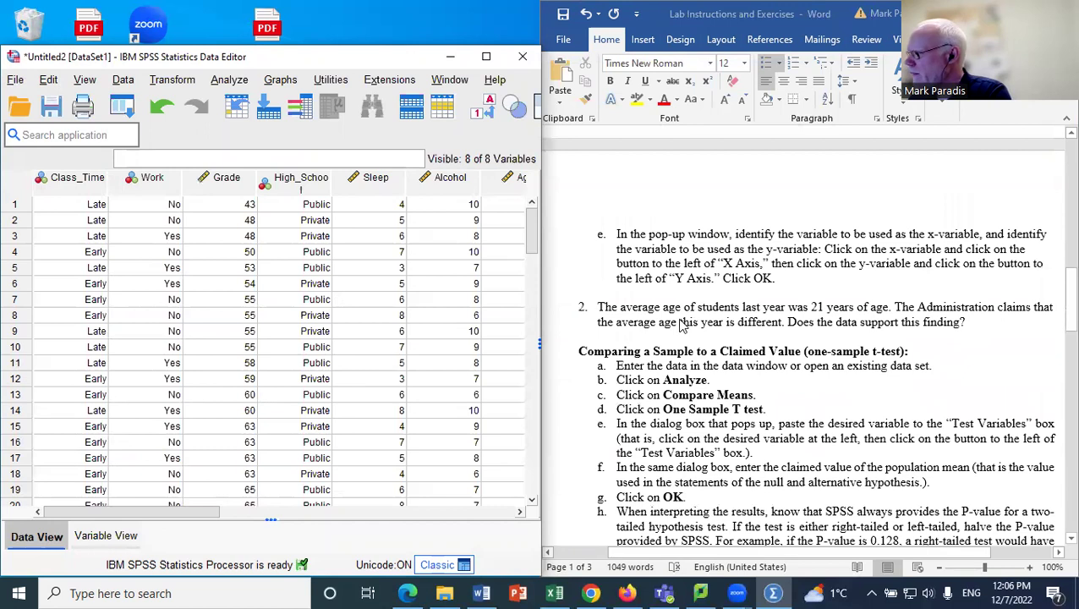
pyautogui.scroll(-1, 682, 326)
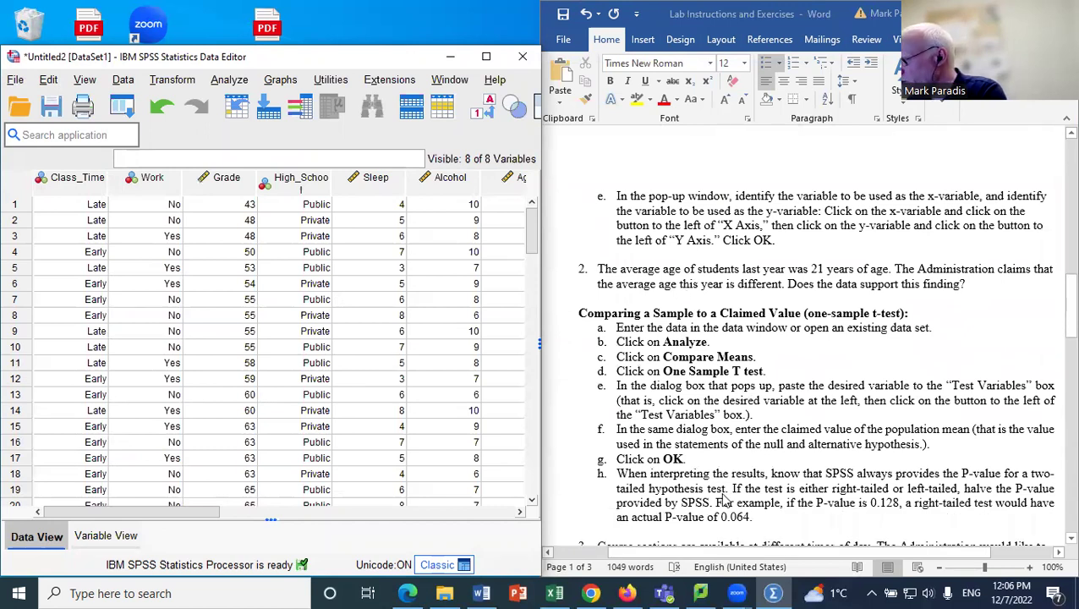
# Step: Start a One-Sample T Test for example 2 and assign Age as the test variable
pyautogui.click(731, 554)
pyautogui.moveTo(732, 553); pyautogui.dragTo(741, 554)
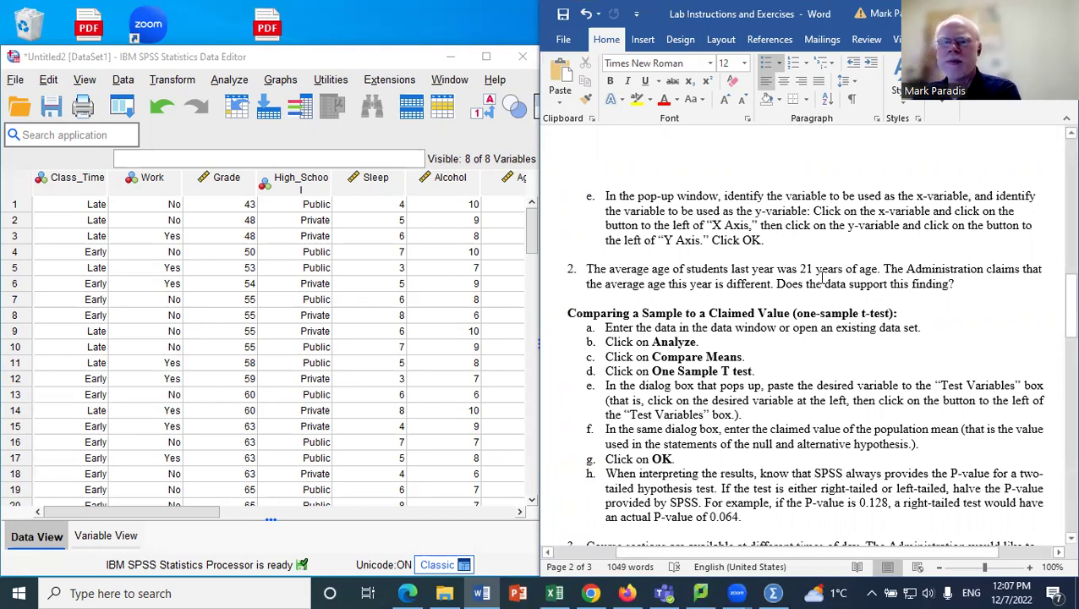
pyautogui.scroll(-1, 822, 278)
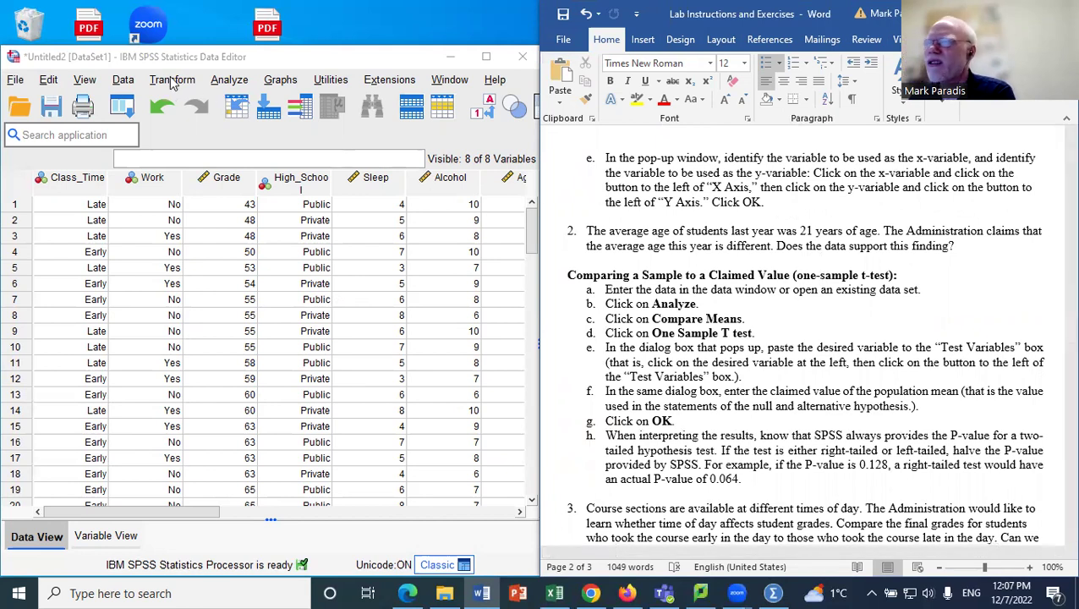
pyautogui.click(216, 80)
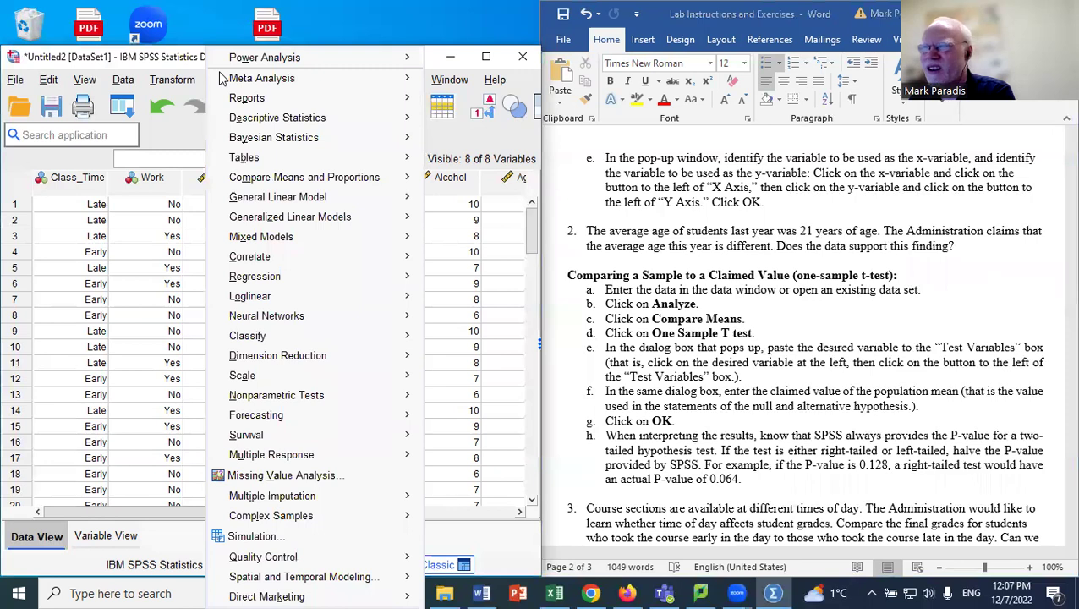
pyautogui.moveTo(322, 177)
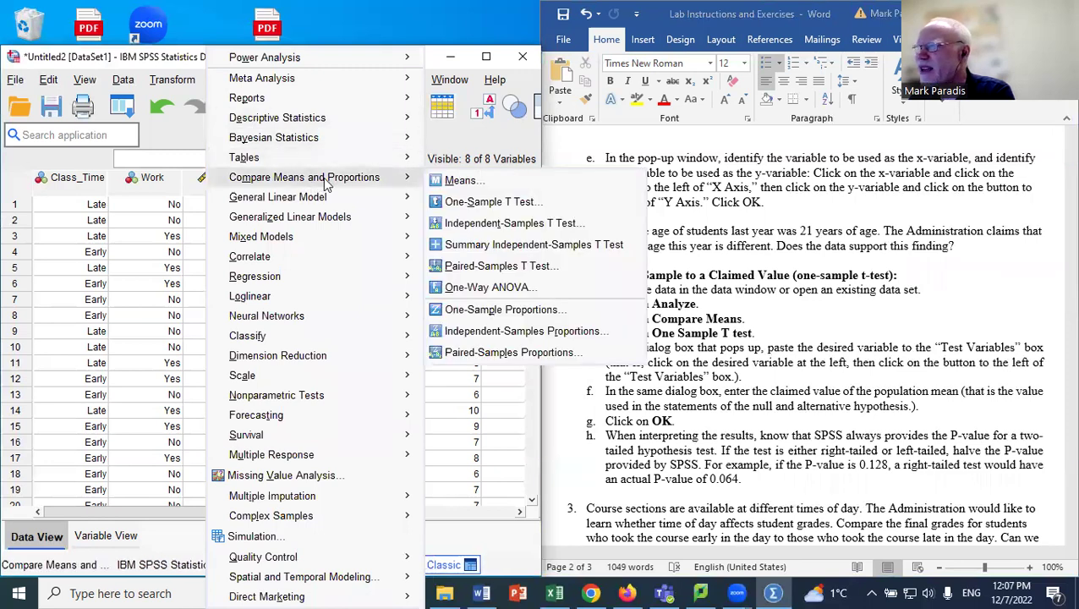
pyautogui.click(464, 203)
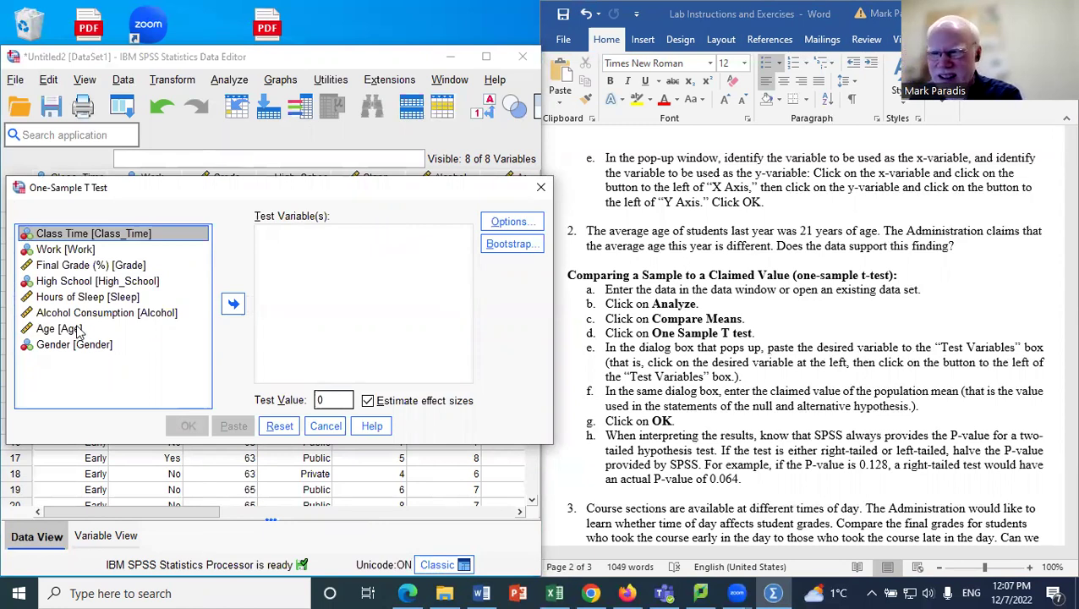
pyautogui.click(109, 328)
pyautogui.click(233, 306)
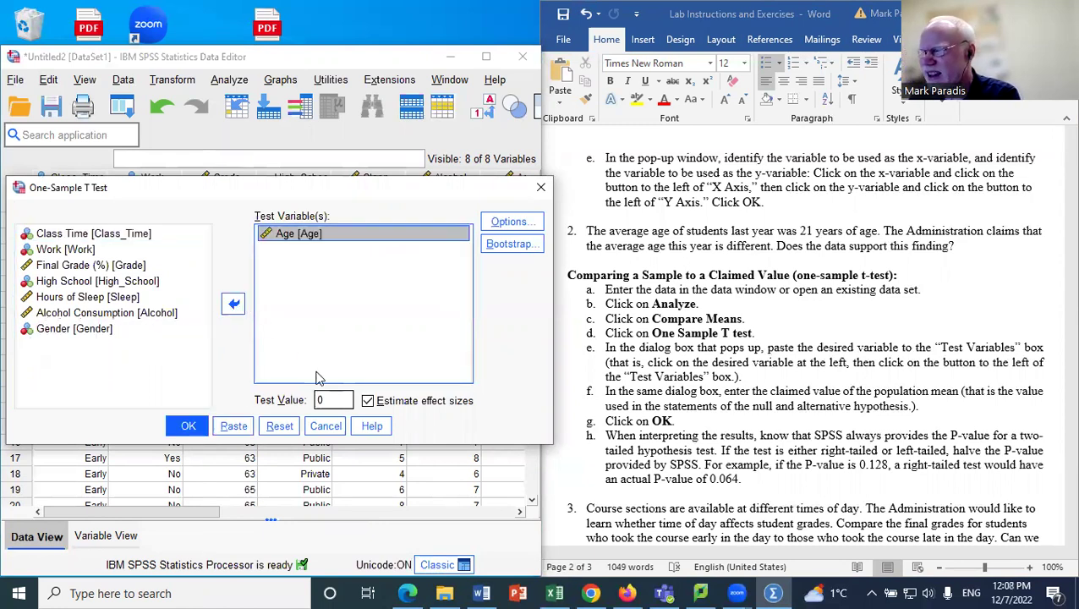
# Step: Set the test value to 21, turn off effect size estimation, and run the one-sample t-test
pyautogui.click(330, 398)
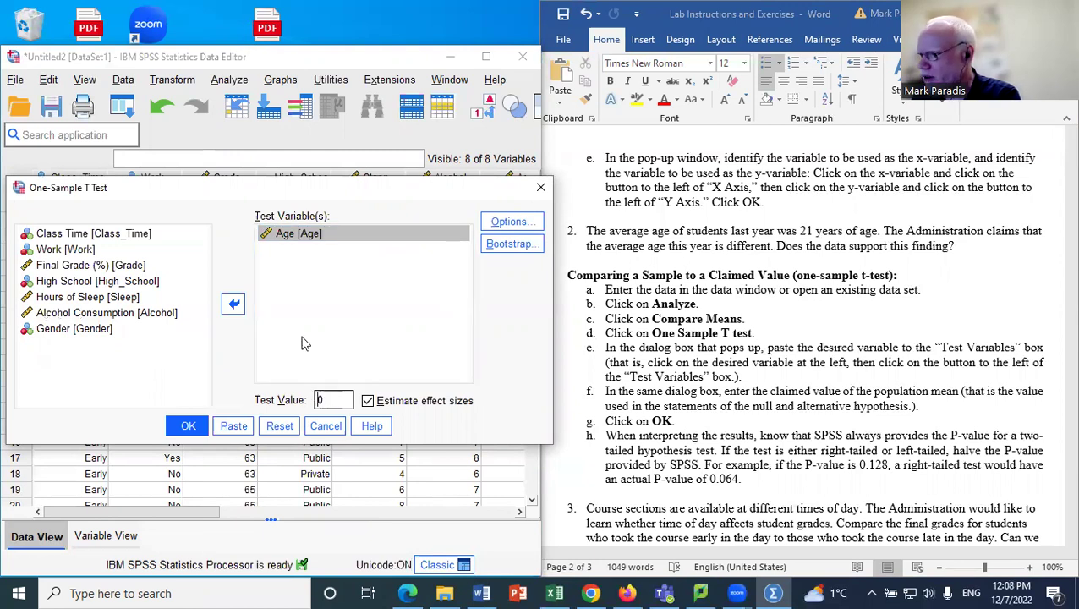
pyautogui.doubleClick(319, 399)
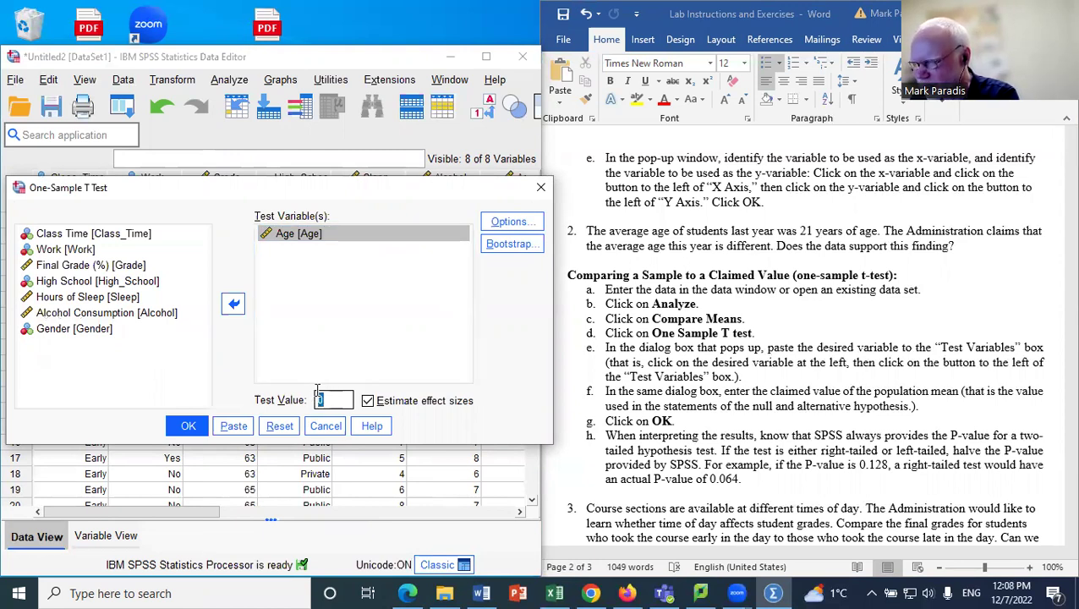
pyautogui.write('21')
pyautogui.click(367, 401)
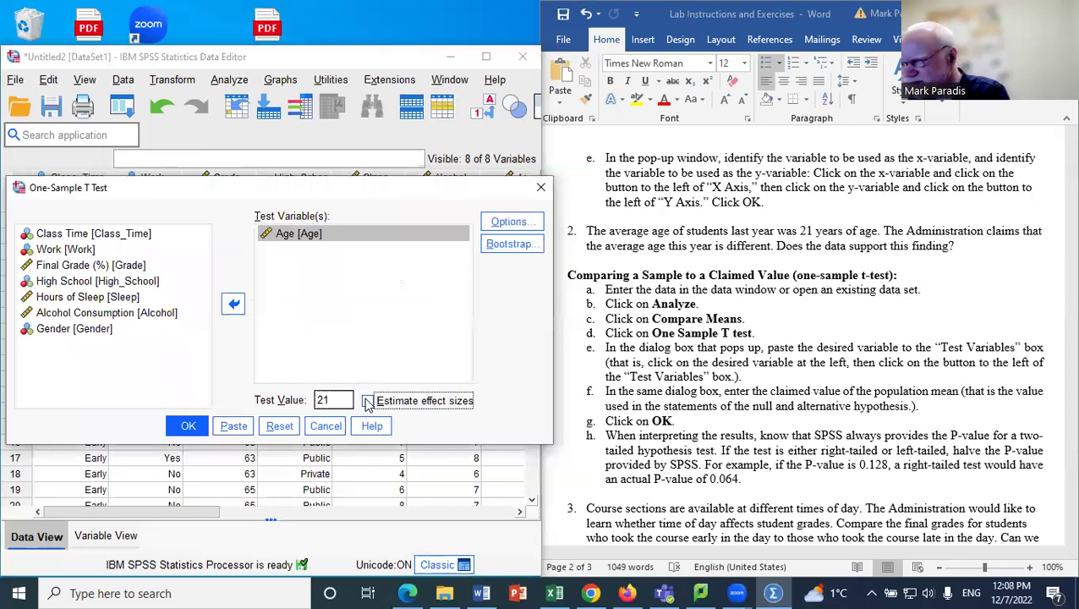
pyautogui.click(188, 428)
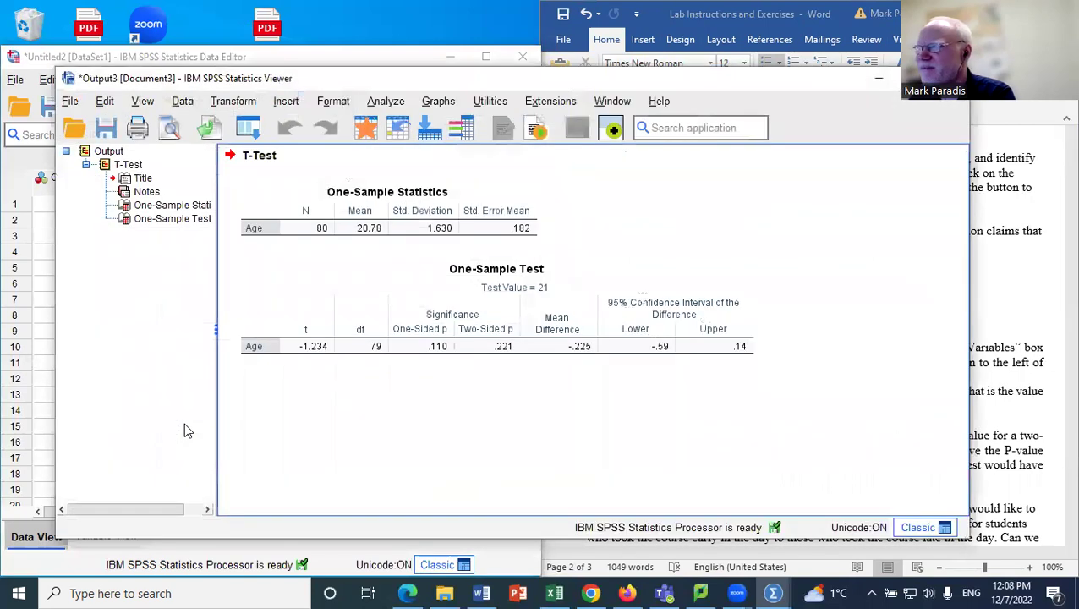
# Step: Examine the One-Sample Statistics and One-Sample Test tables for Age, and close the output without saving it
pyautogui.click(260, 238)
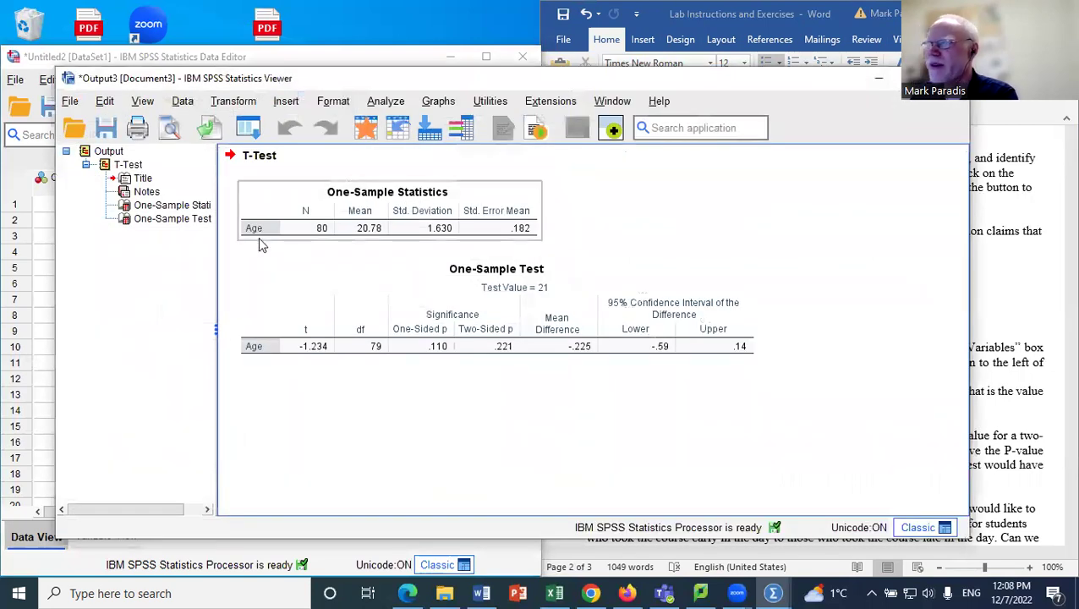
pyautogui.click(283, 280)
pyautogui.click(315, 239)
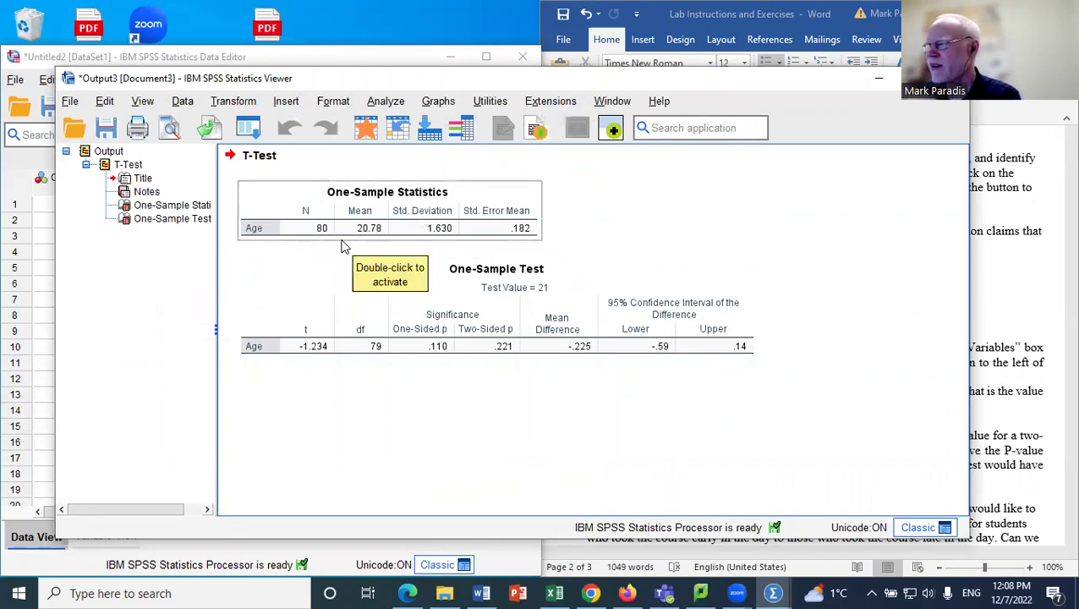
pyautogui.click(372, 312)
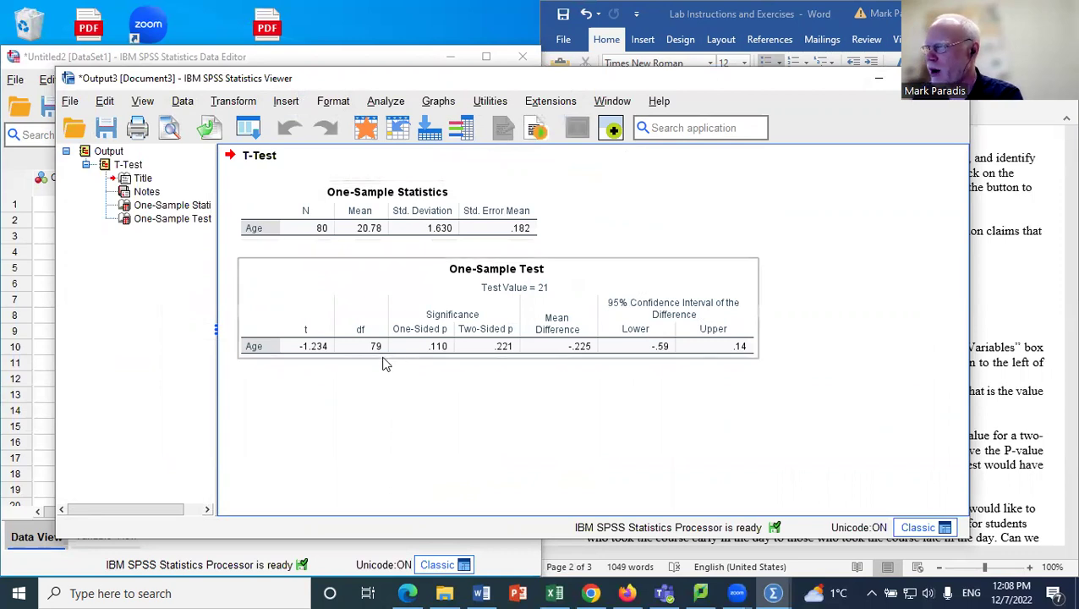
pyautogui.click(321, 233)
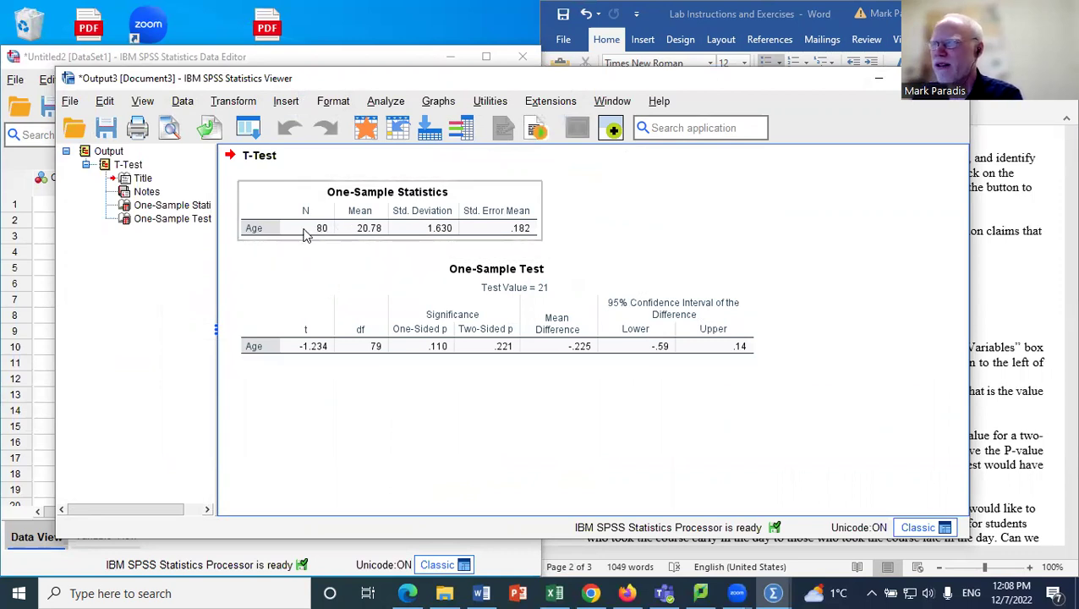
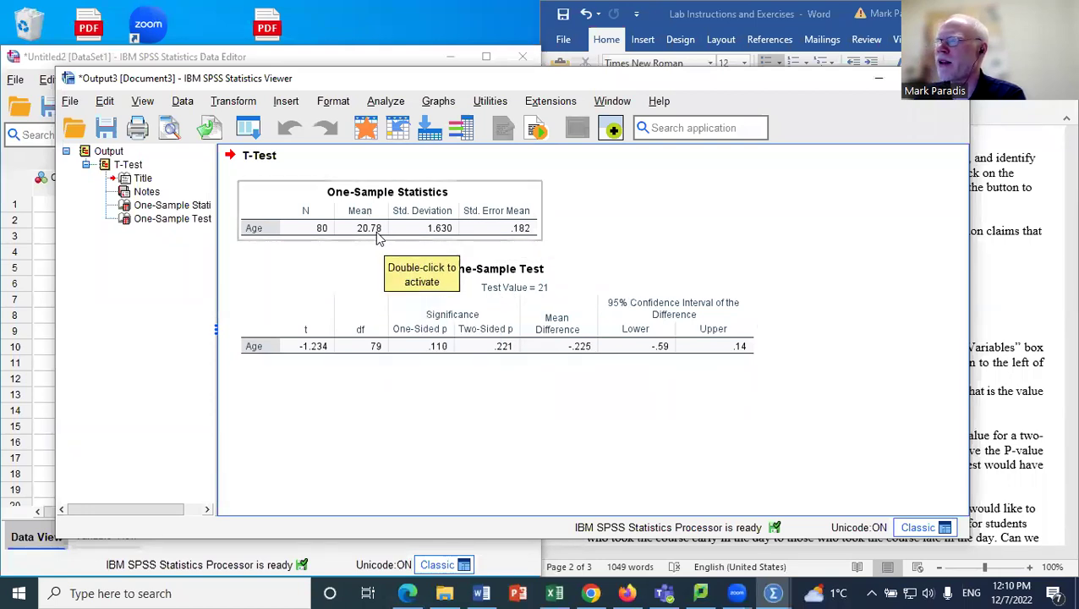
pyautogui.click(428, 260)
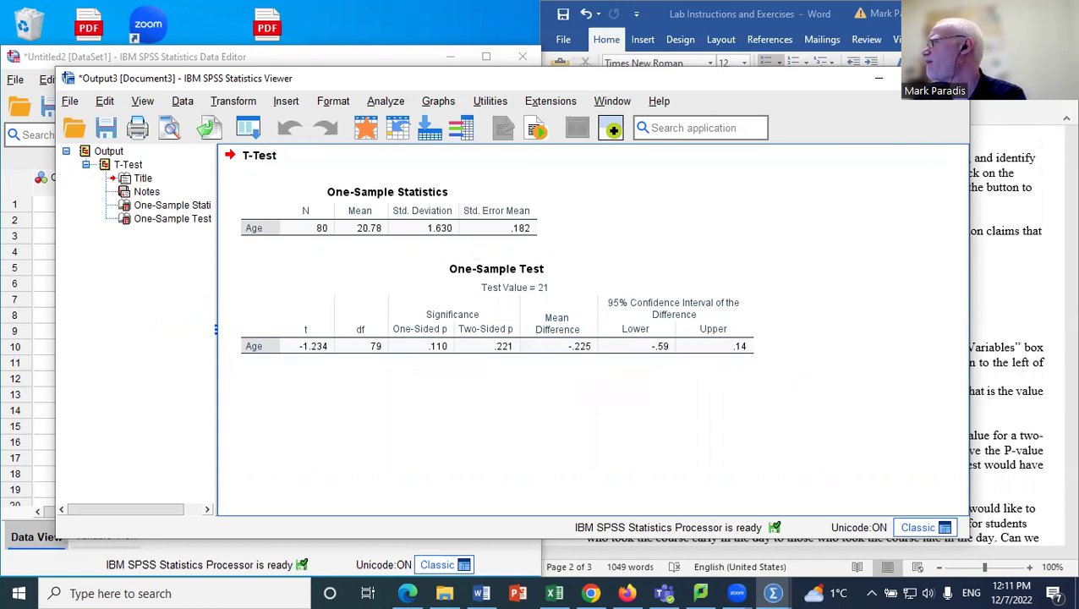
pyautogui.click(956, 78)
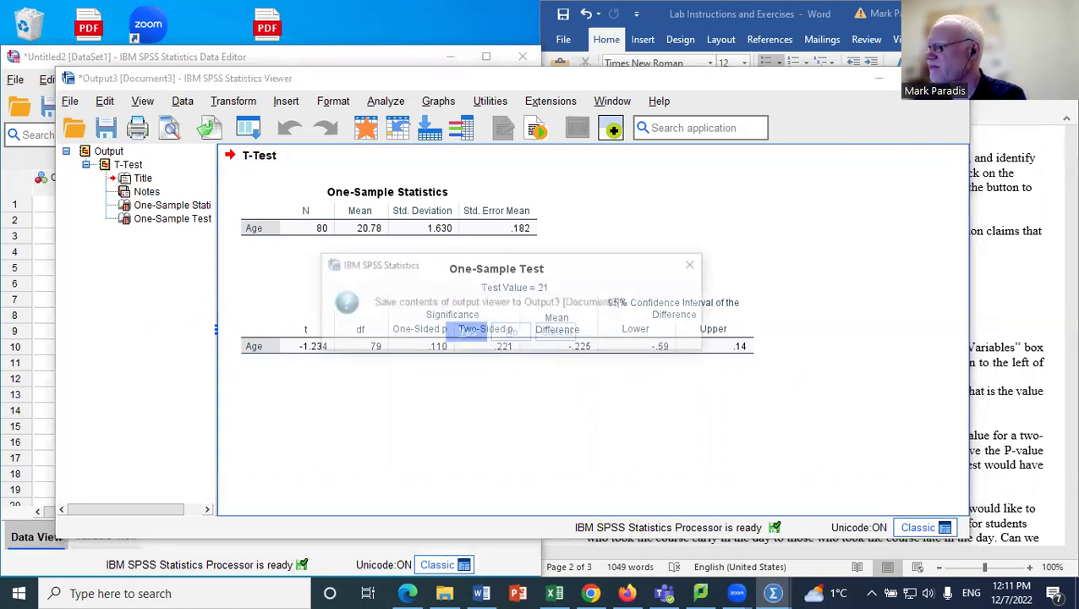
pyautogui.click(514, 334)
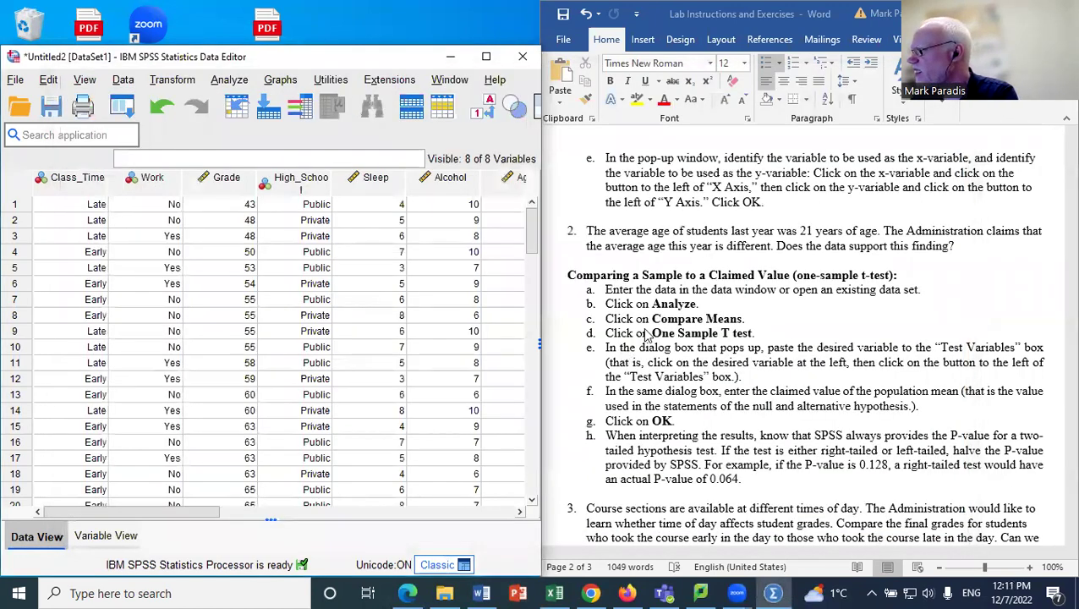
# Step: Read example 3 in the Word lab instructions, including the two-sample t-test procedure and its output notes
pyautogui.scroll(-1, 647, 334)
pyautogui.scroll(-3, 648, 334)
pyautogui.scroll(-1, 647, 334)
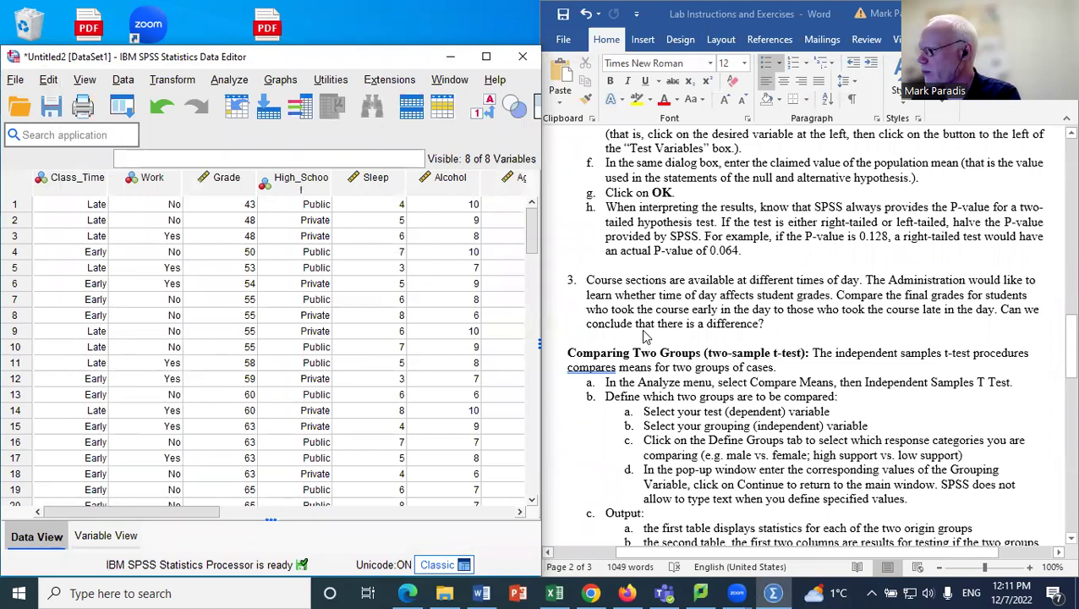
pyautogui.scroll(-3, 645, 336)
pyautogui.scroll(2, 645, 335)
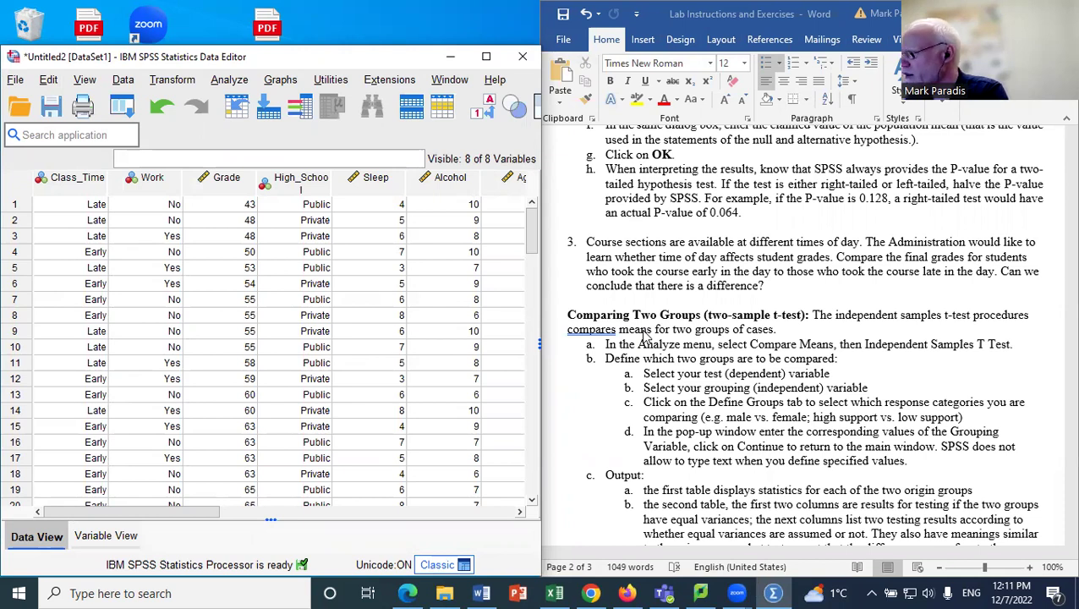
pyautogui.scroll(-2, 643, 336)
pyautogui.scroll(1, 643, 337)
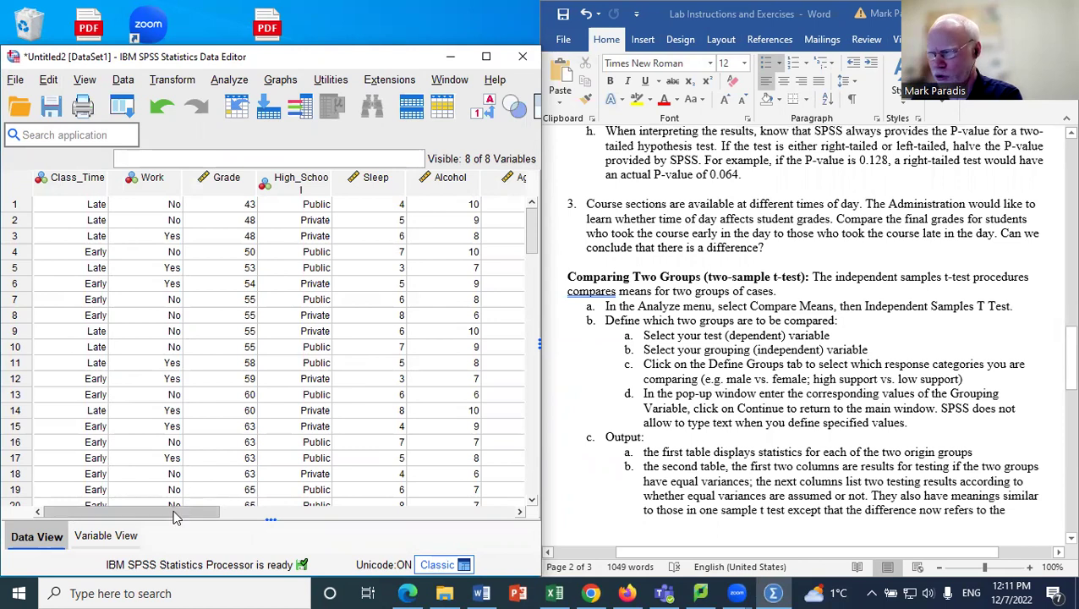
pyautogui.scroll(-1, 746, 313)
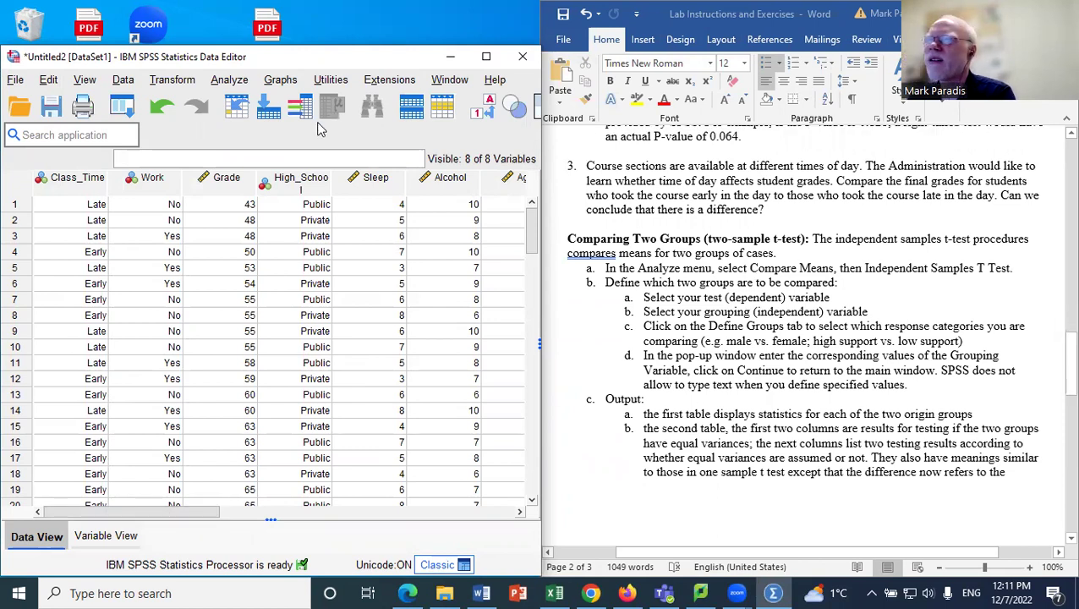
# Step: Open the Independent-Samples T Test setup for comparing two groups
pyautogui.click(229, 80)
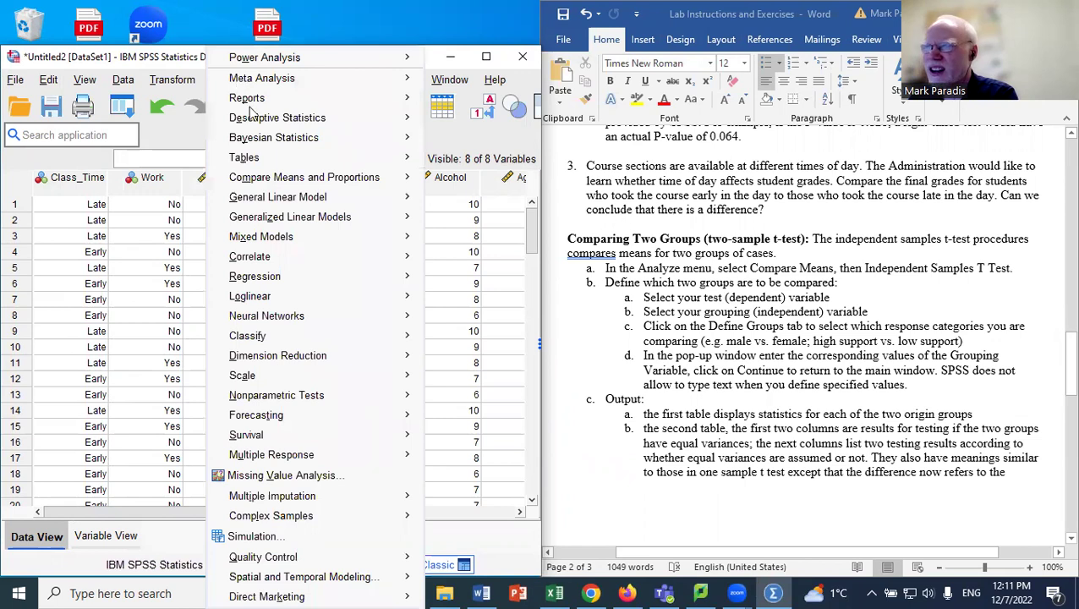
pyautogui.moveTo(297, 176)
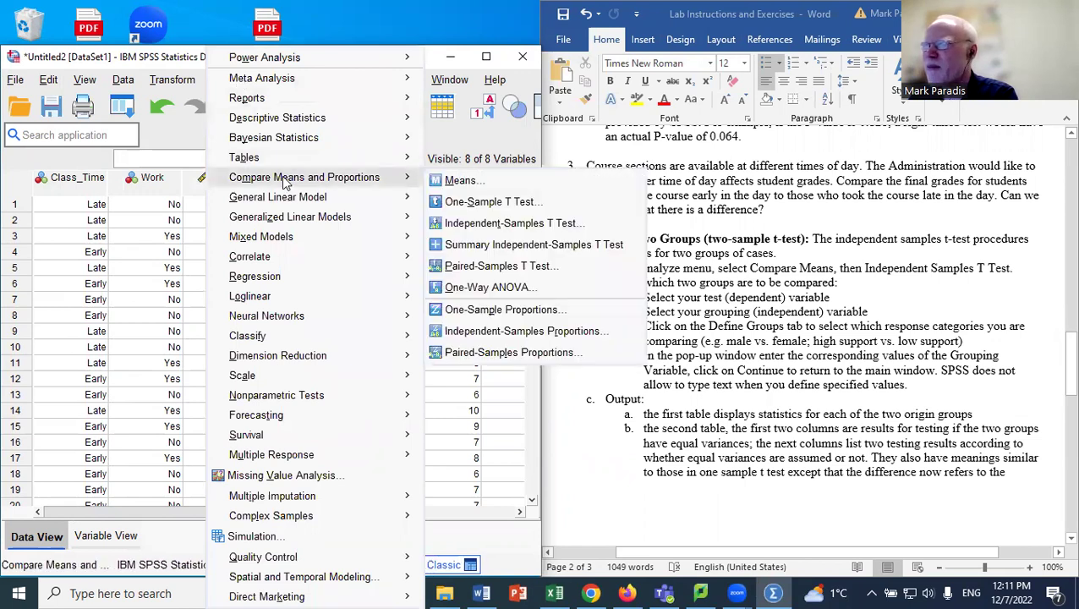
pyautogui.click(506, 224)
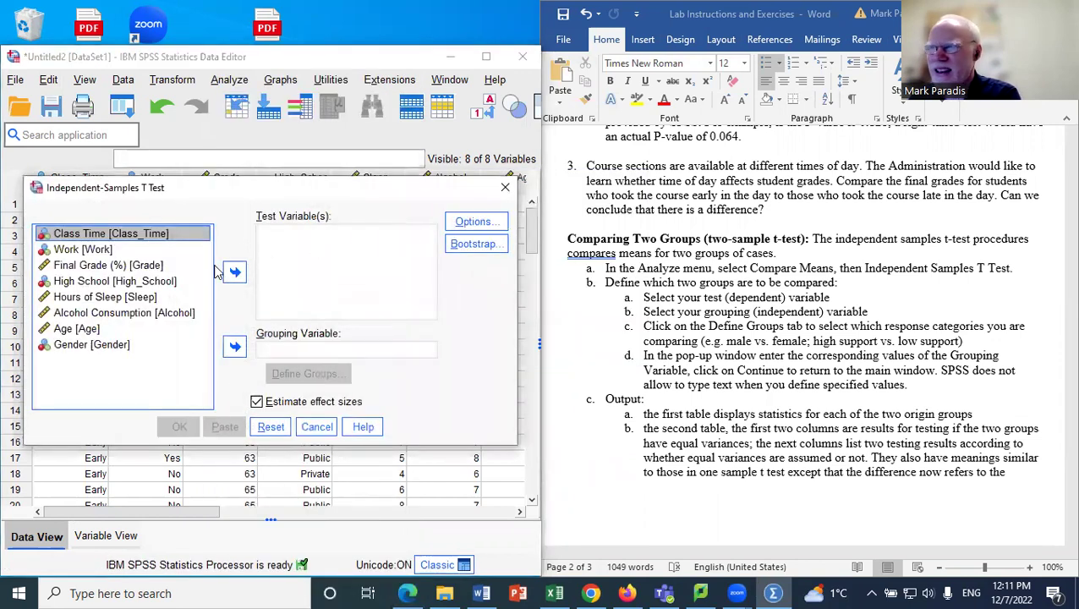
pyautogui.click(93, 265)
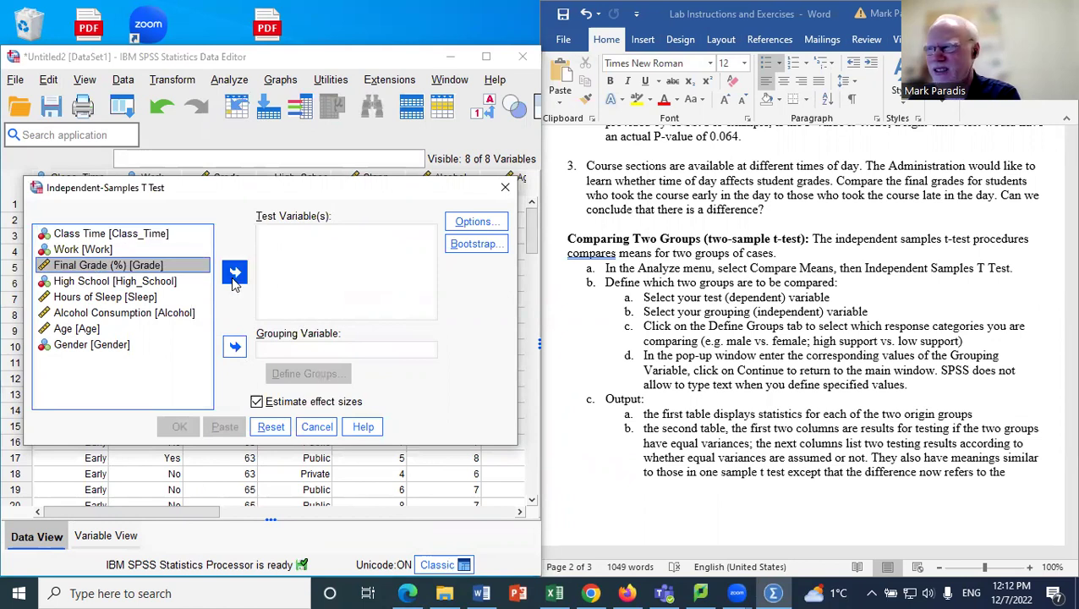
pyautogui.click(235, 272)
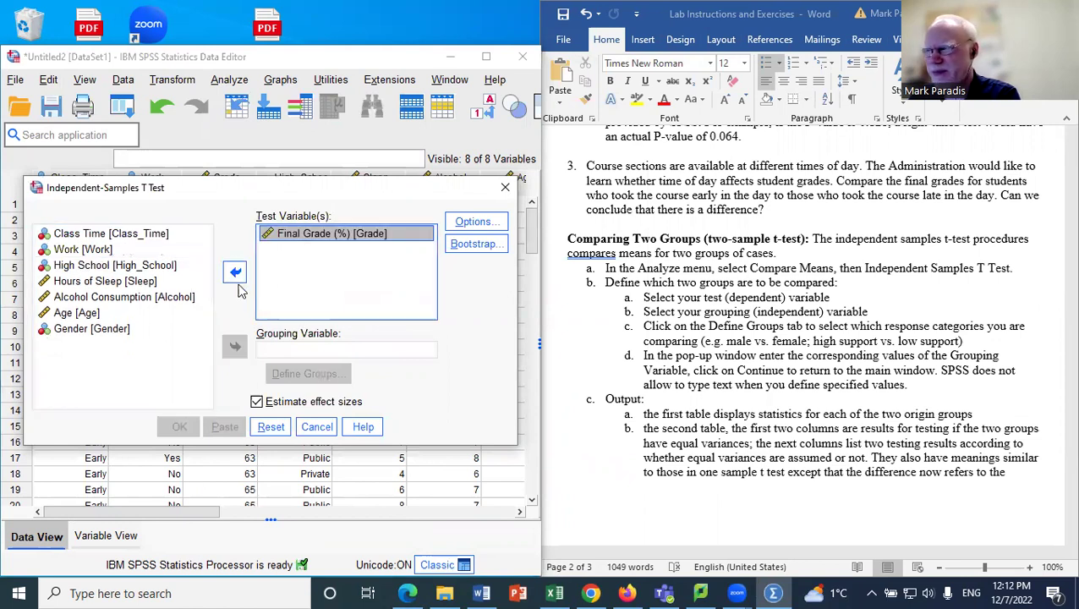
pyautogui.click(287, 350)
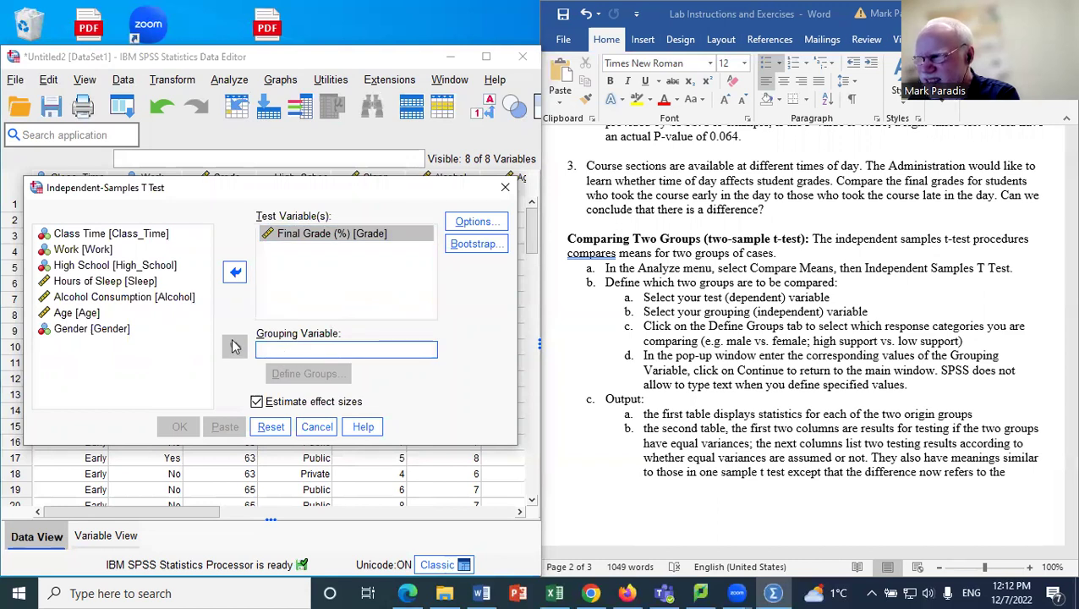
pyautogui.click(235, 283)
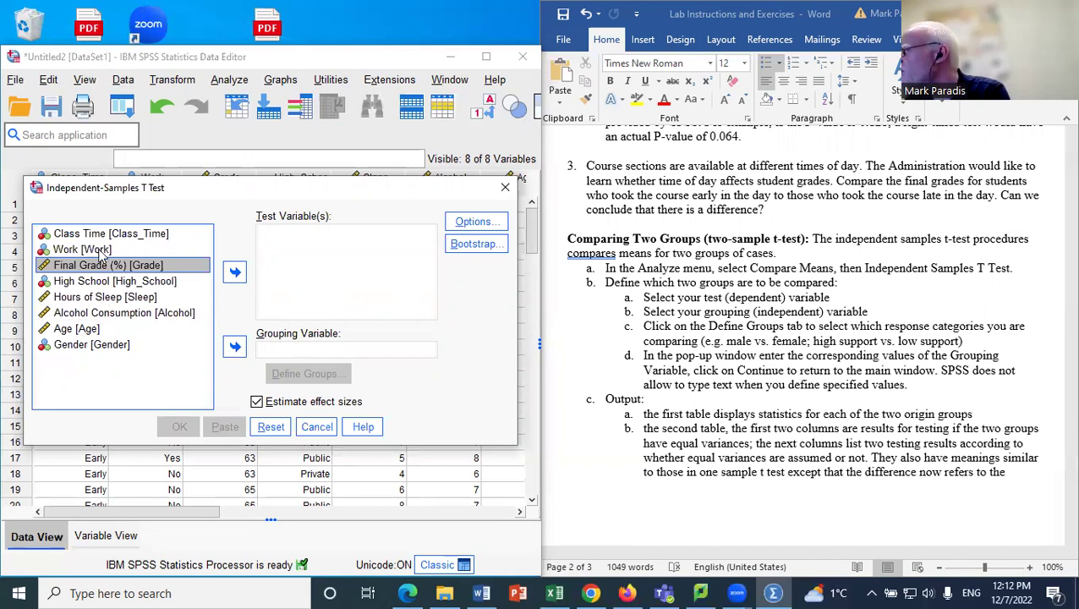
pyautogui.click(131, 233)
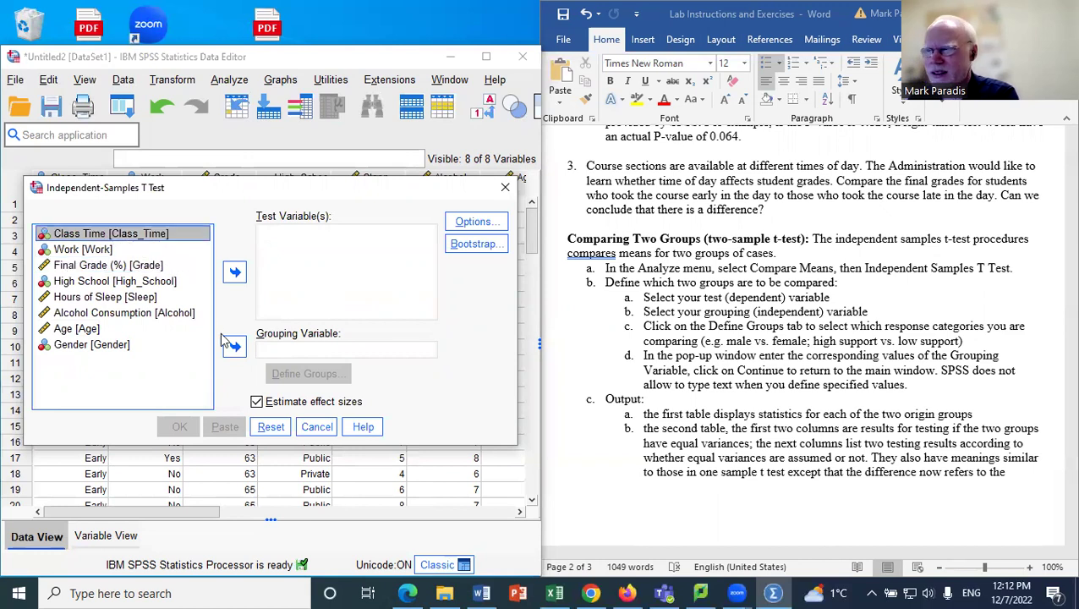
pyautogui.click(235, 346)
pyautogui.click(337, 266)
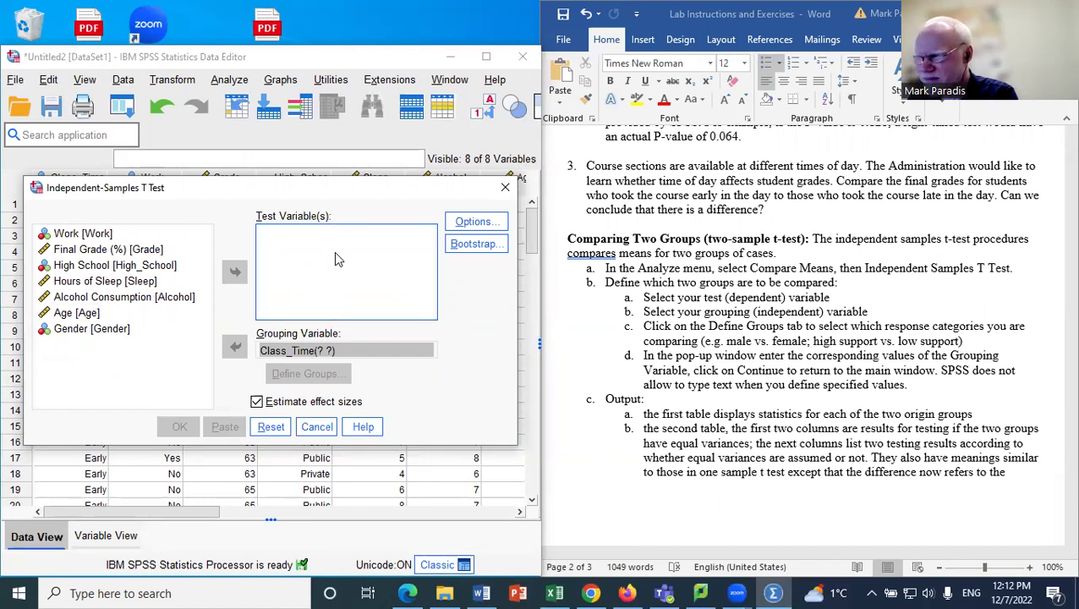
pyautogui.click(826, 74)
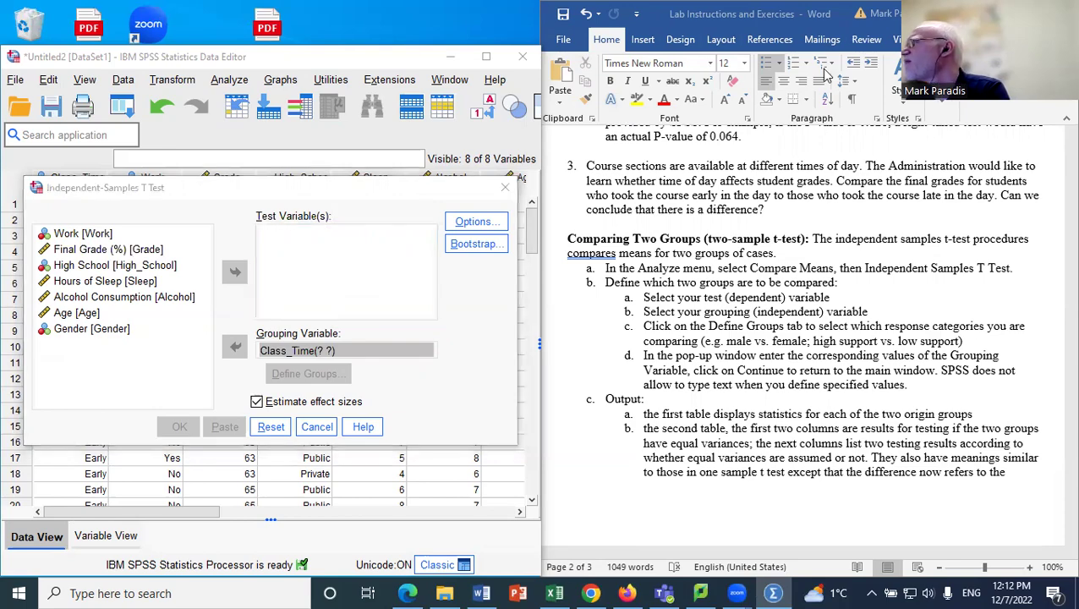
pyautogui.doubleClick(296, 350)
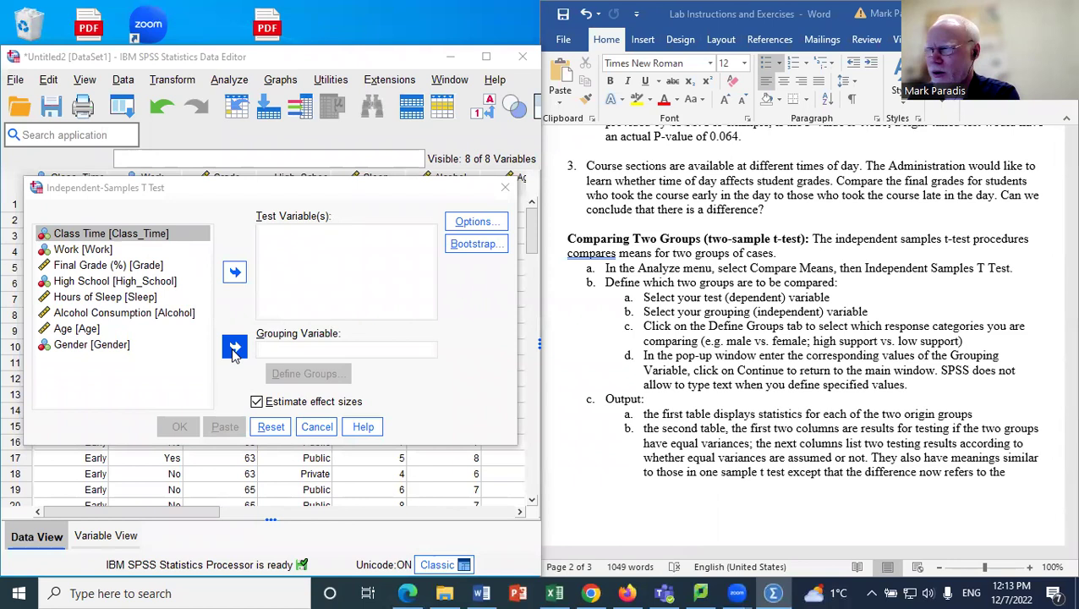
# Step: Assign Class Time as the grouping variable and define its groups with the specified values 0 and 1
pyautogui.click(286, 351)
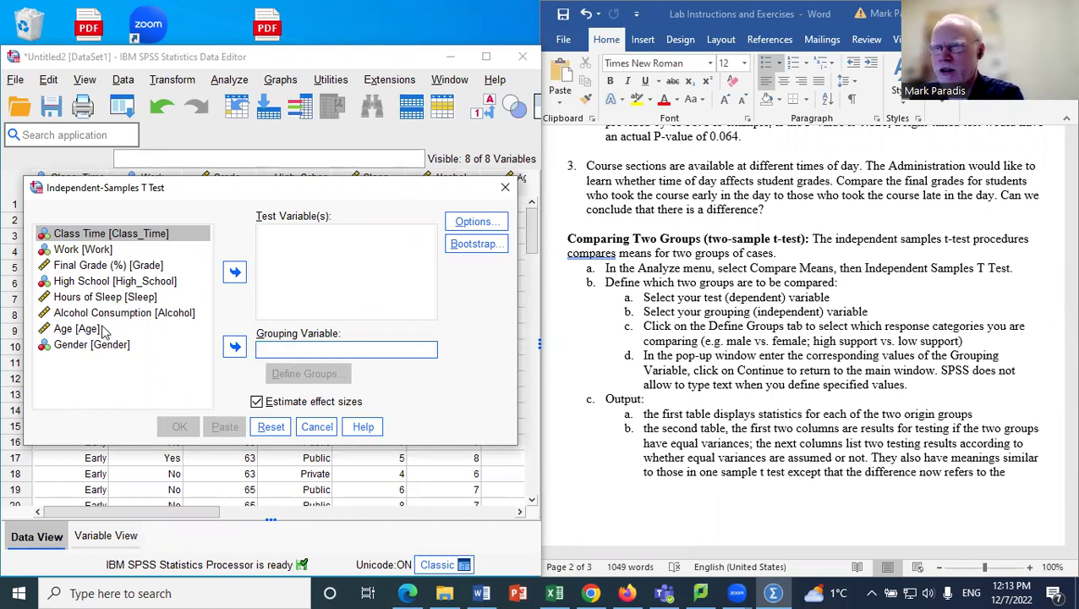
pyautogui.click(110, 236)
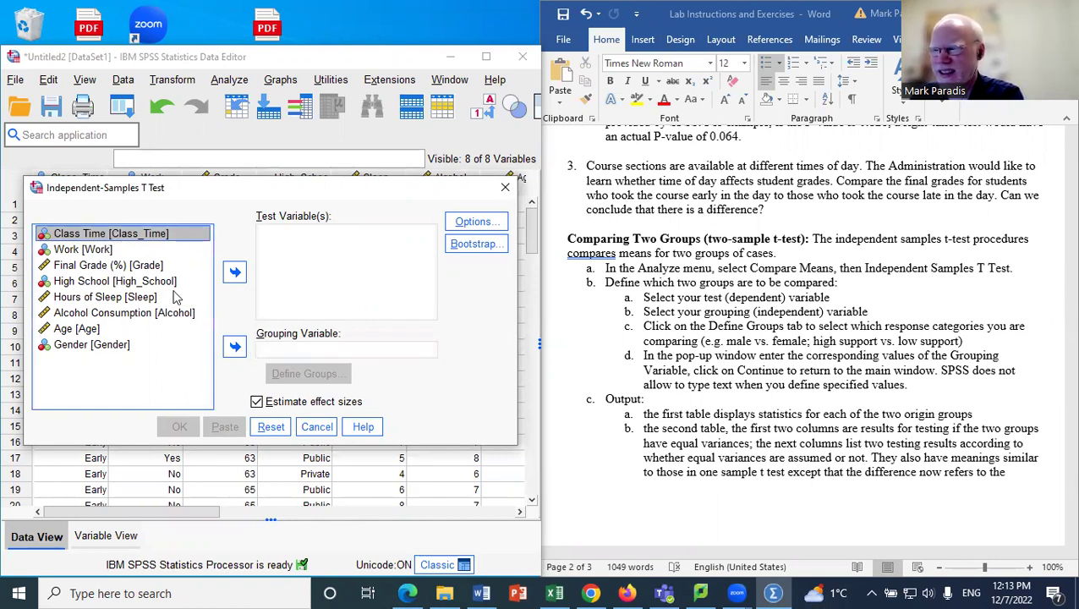
pyautogui.click(234, 345)
pyautogui.click(307, 373)
pyautogui.doubleClick(274, 290)
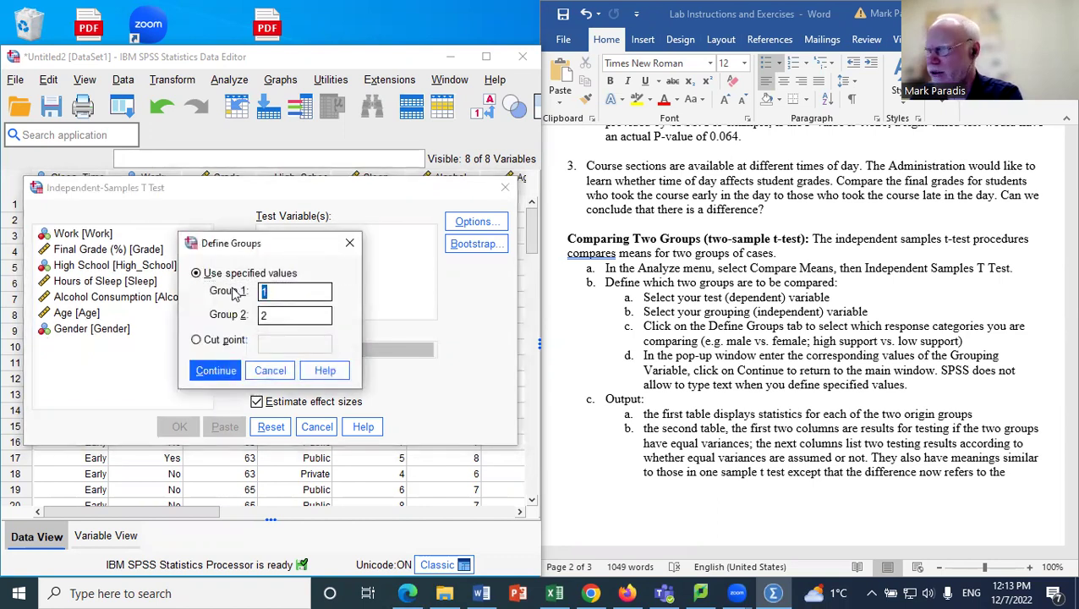
pyautogui.write('0')
pyautogui.press('Tab')
pyautogui.write('1')
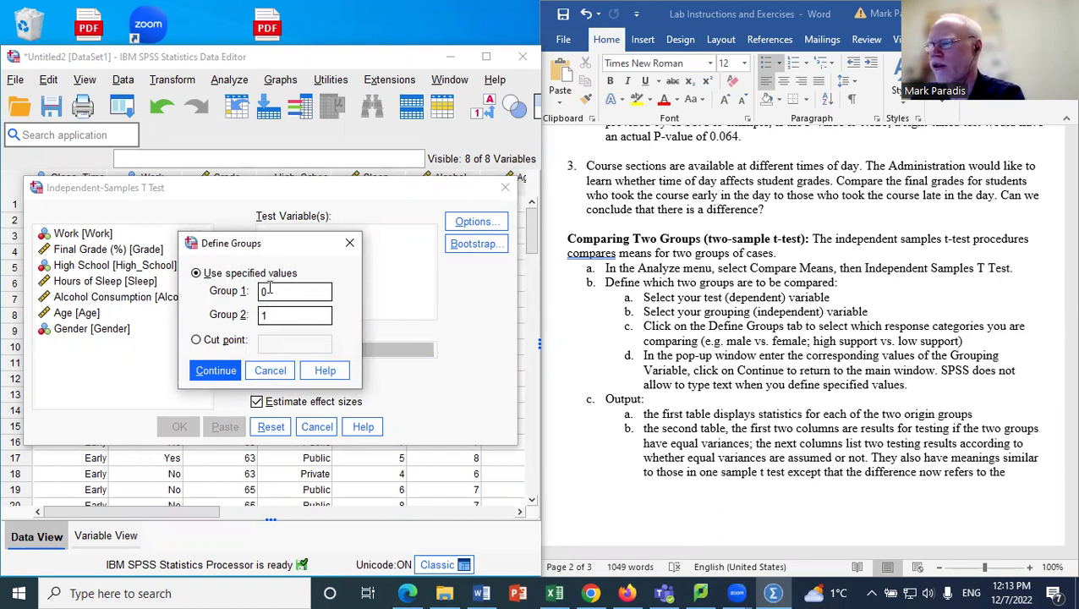
pyautogui.click(216, 371)
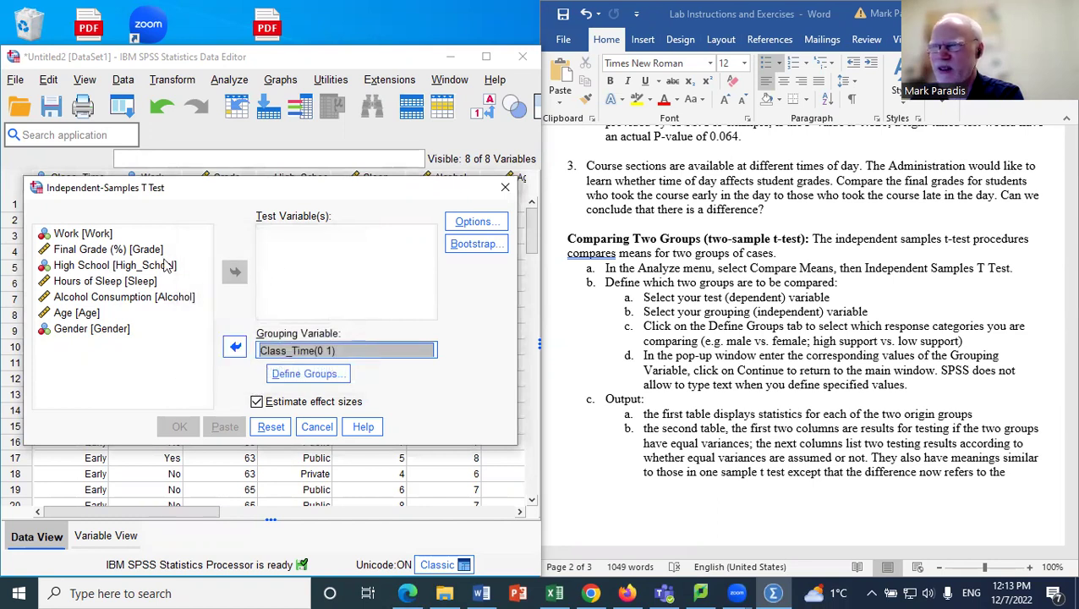
# Step: Add Final Grade (%) as the test variable, turn off effect size estimation, and run the independent-samples t-test
pyautogui.click(110, 249)
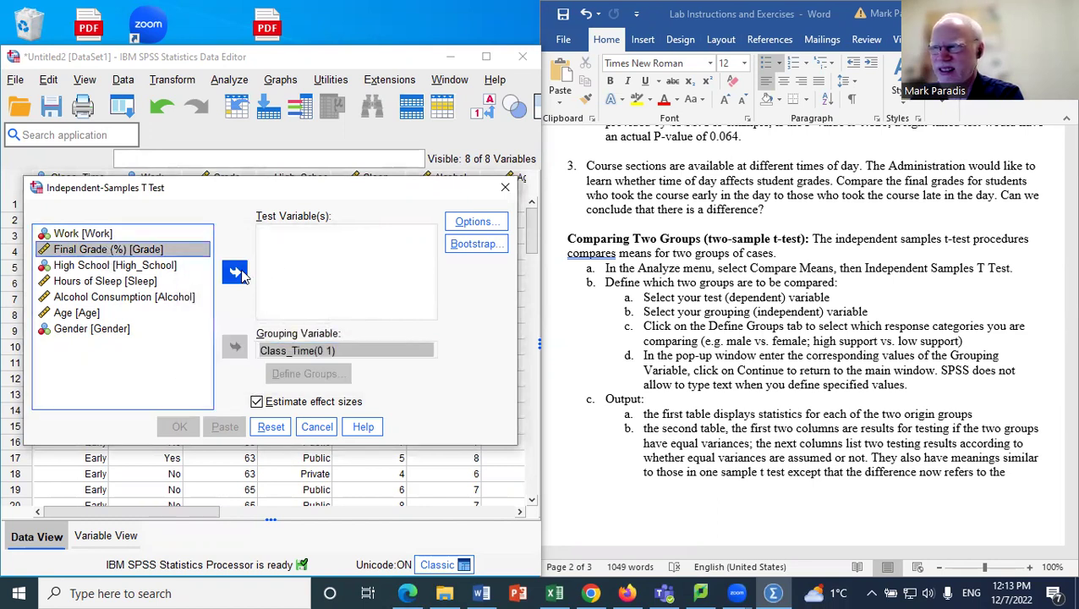
pyautogui.click(235, 272)
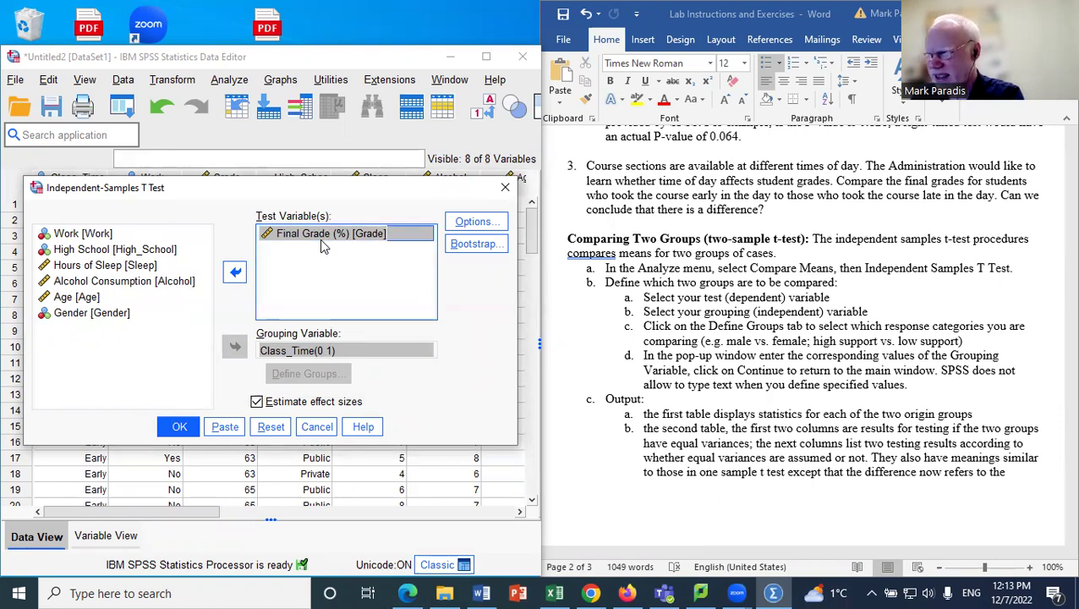
pyautogui.click(291, 350)
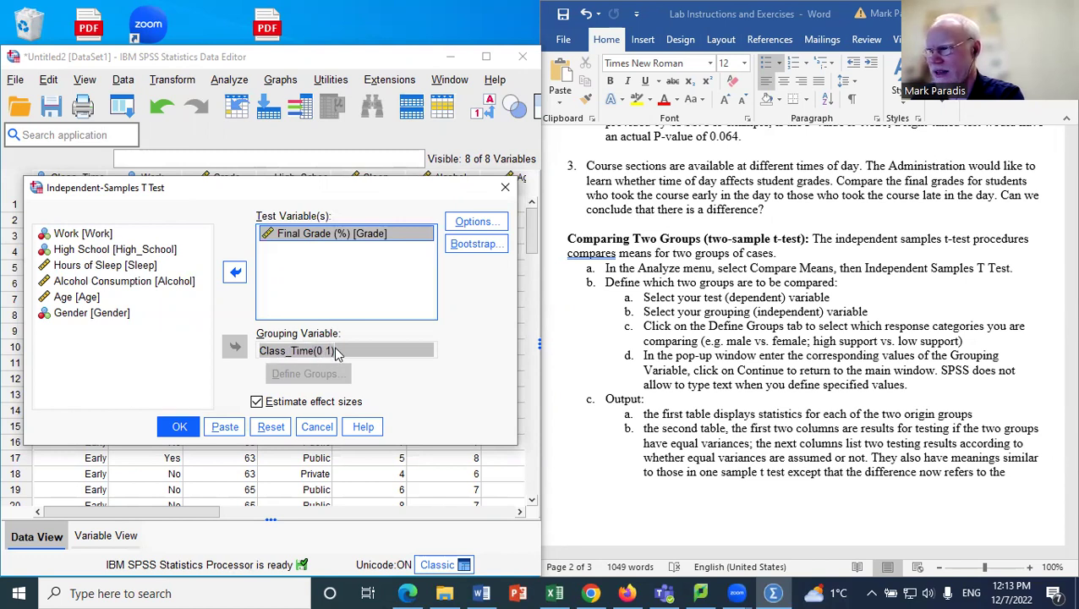
pyautogui.click(304, 237)
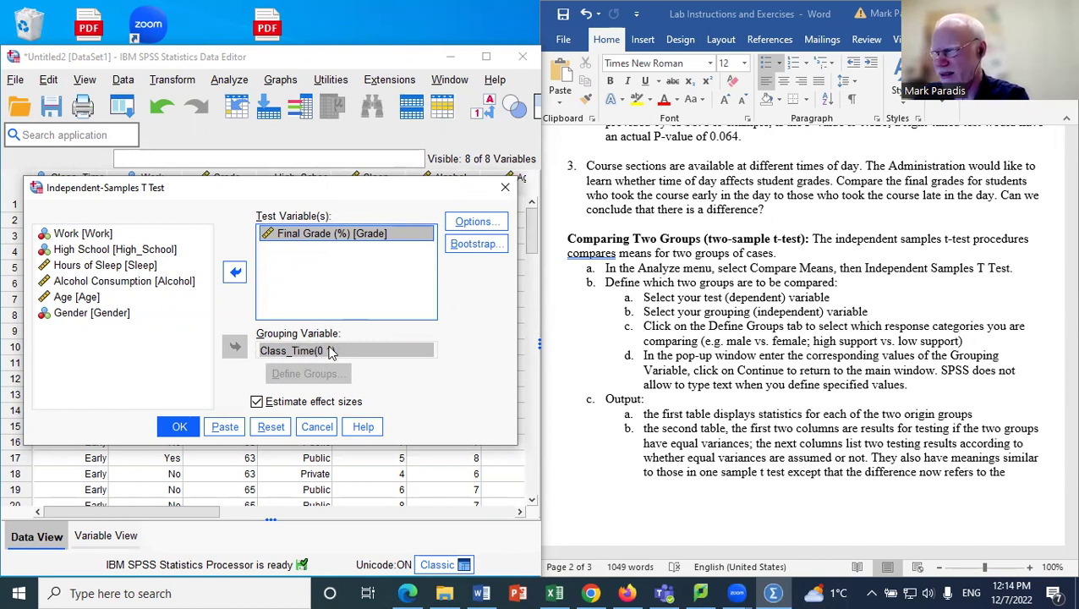
pyautogui.click(256, 400)
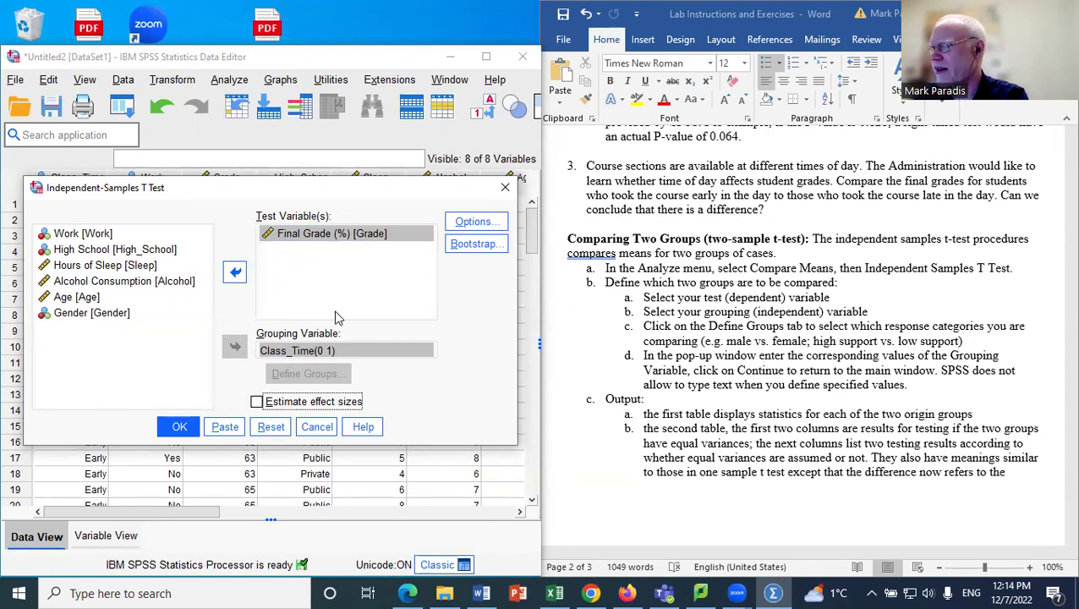
pyautogui.click(171, 425)
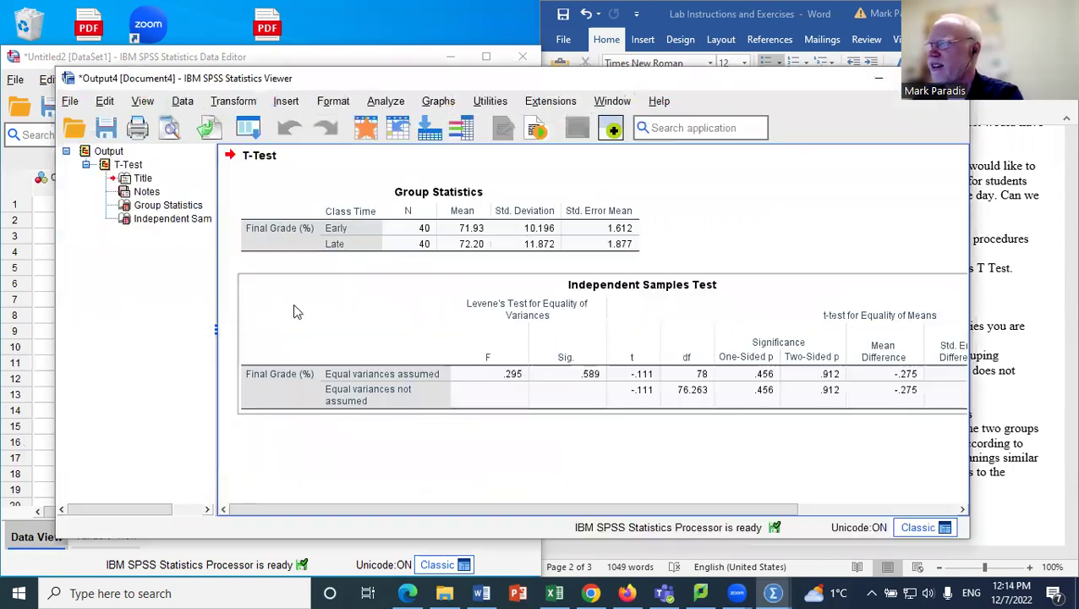
# Step: Examine the Group Statistics and Independent Samples Test tables for Final Grade, including the 95% confidence interval columns
pyautogui.click(337, 244)
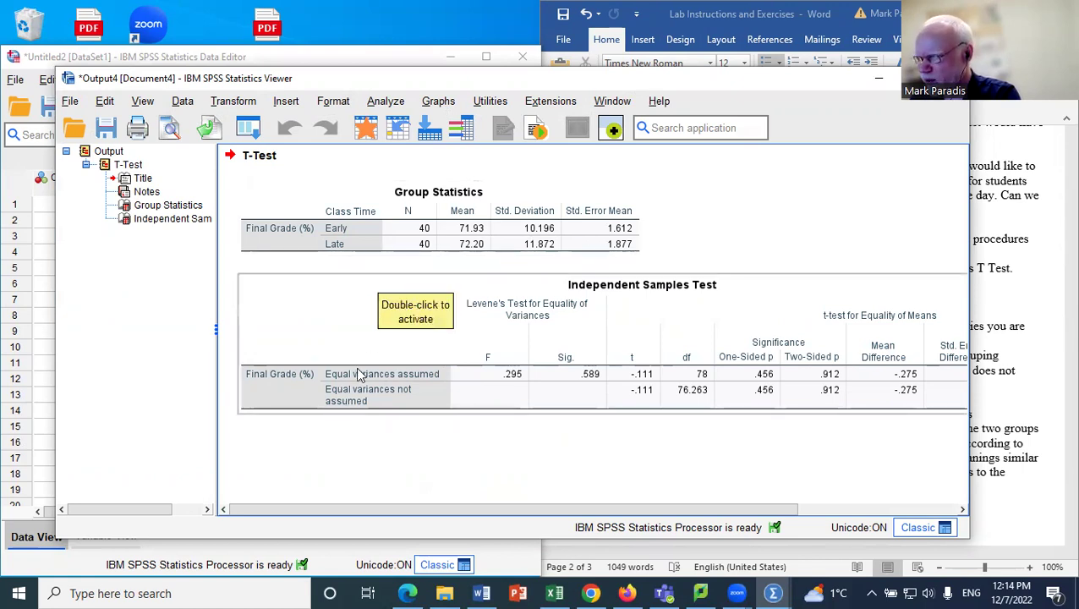
pyautogui.moveTo(425, 511); pyautogui.dragTo(564, 507)
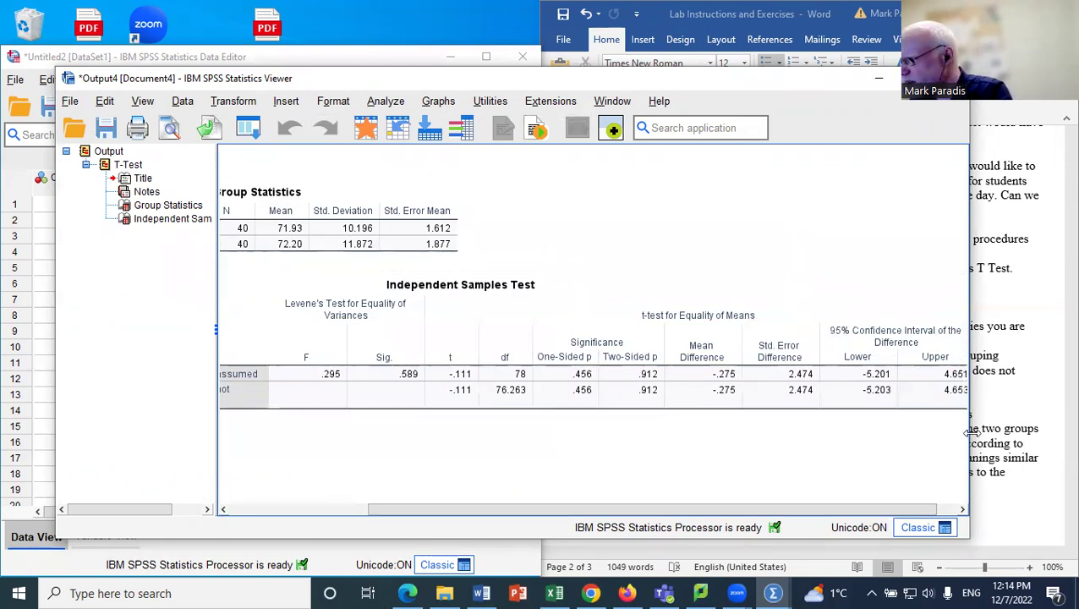
pyautogui.moveTo(969, 431); pyautogui.dragTo(1026, 430)
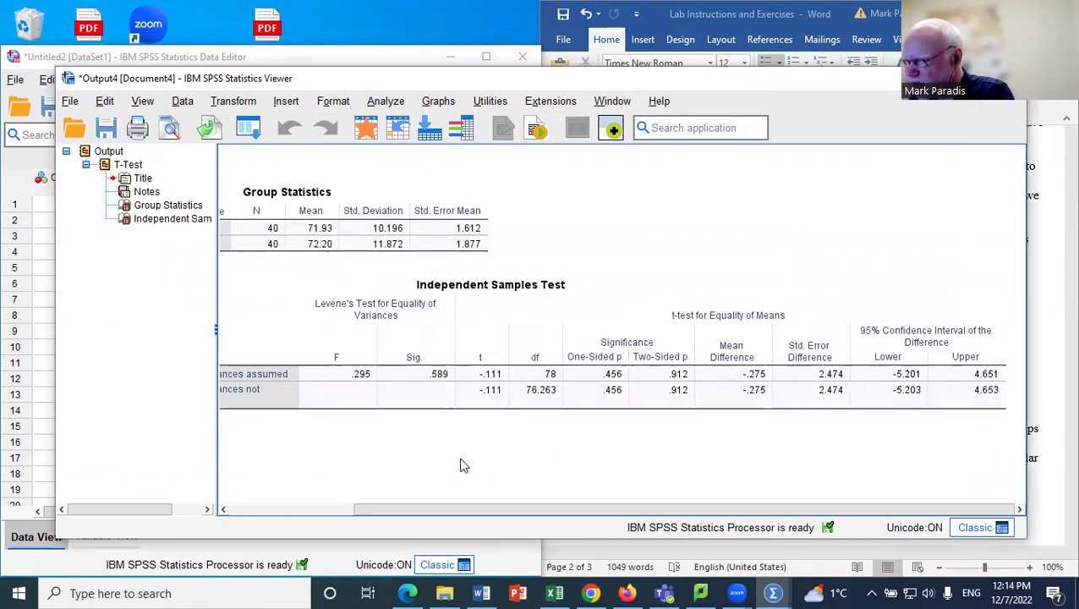
pyautogui.click(484, 382)
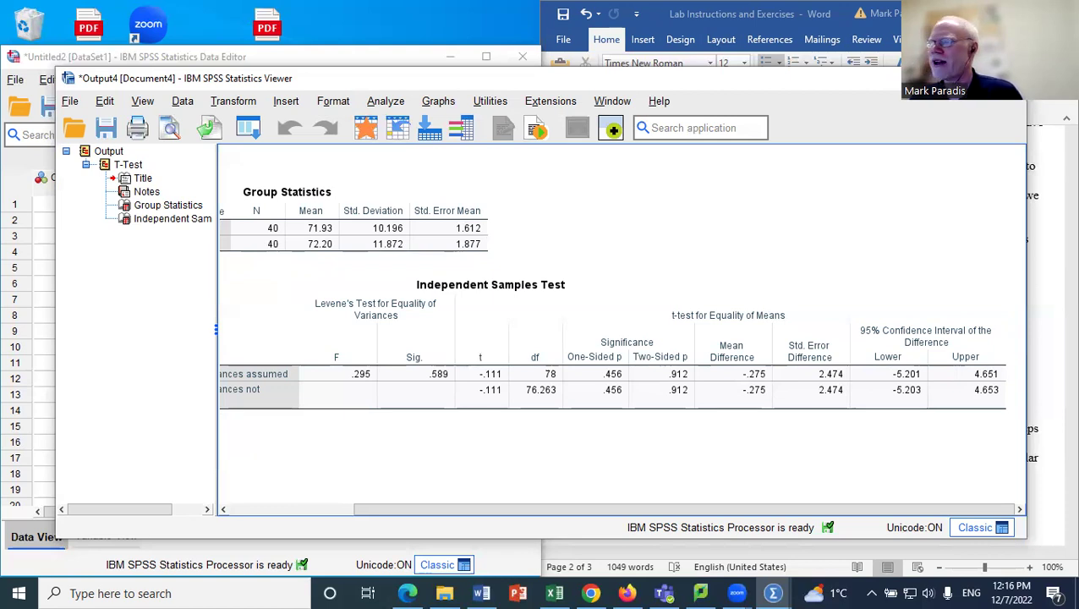
pyautogui.hotkey('alt', 'F4')
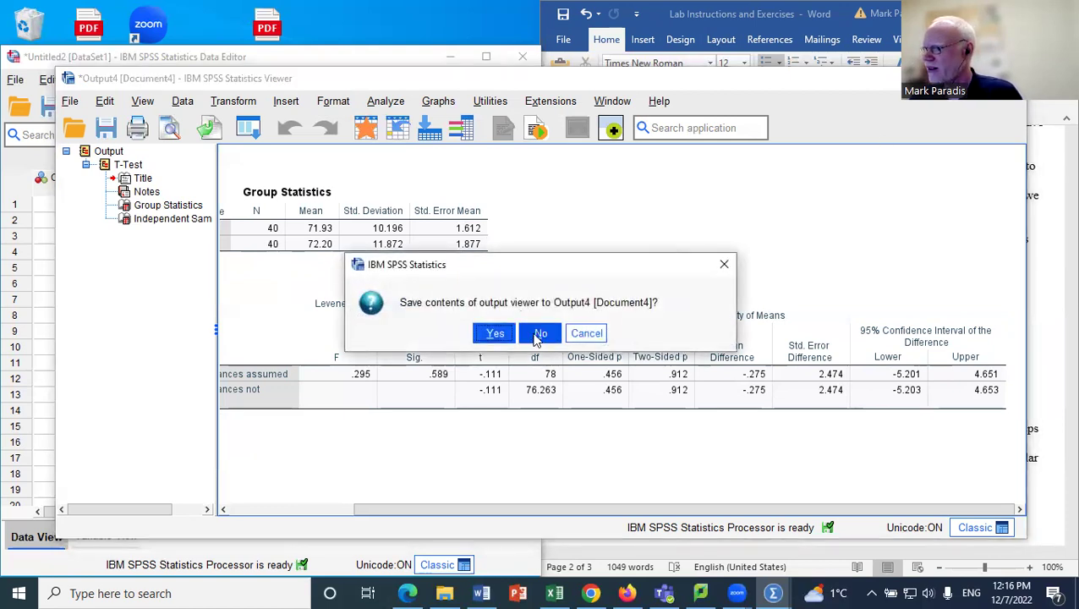
pyautogui.click(587, 339)
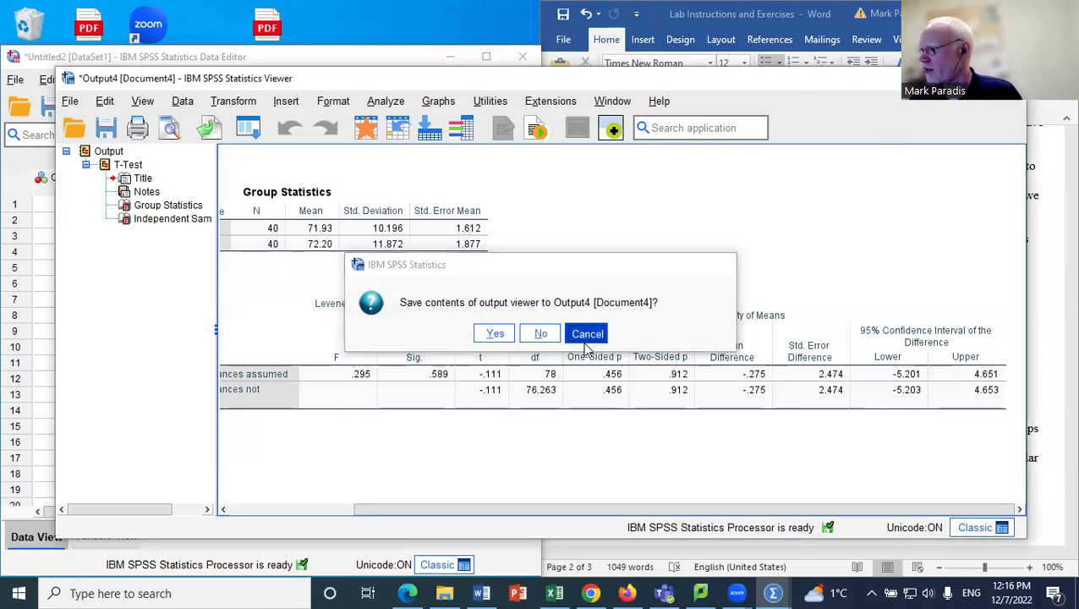
pyautogui.rightClick(486, 365)
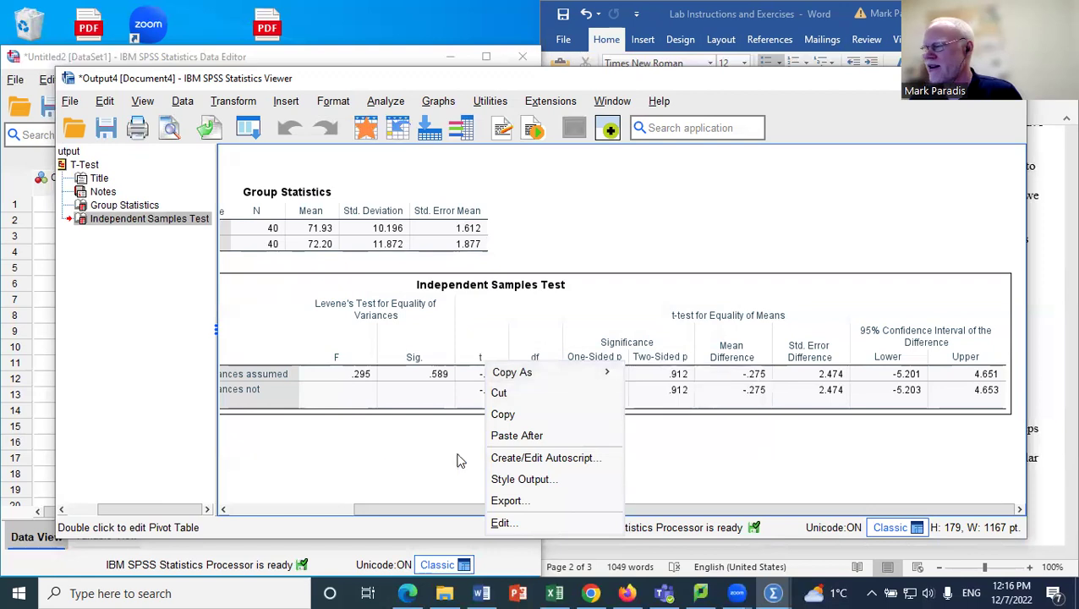
pyautogui.click(386, 465)
# Step: Bring the start of the t-test tables back into view and close the output without saving it
pyautogui.moveTo(434, 510); pyautogui.dragTo(354, 505)
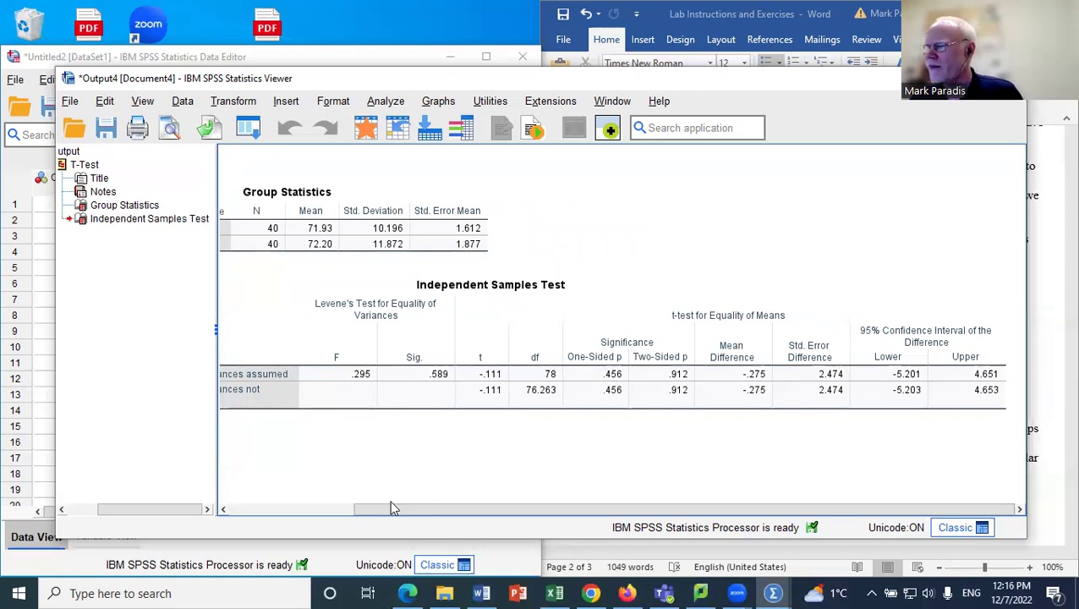
pyautogui.moveTo(387, 508); pyautogui.dragTo(240, 503)
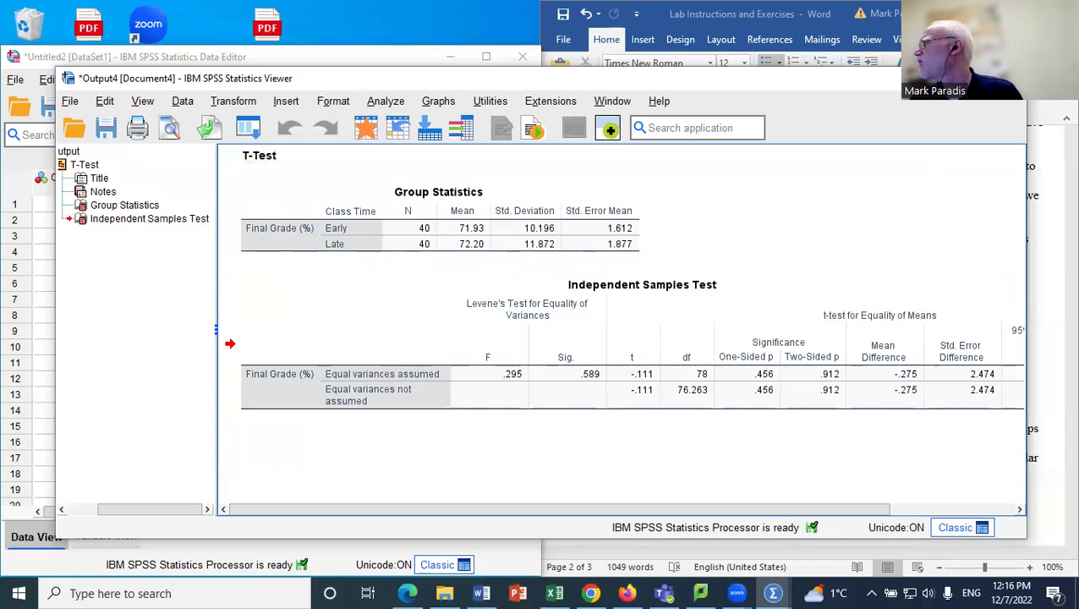
pyautogui.click(1006, 78)
pyautogui.click(541, 331)
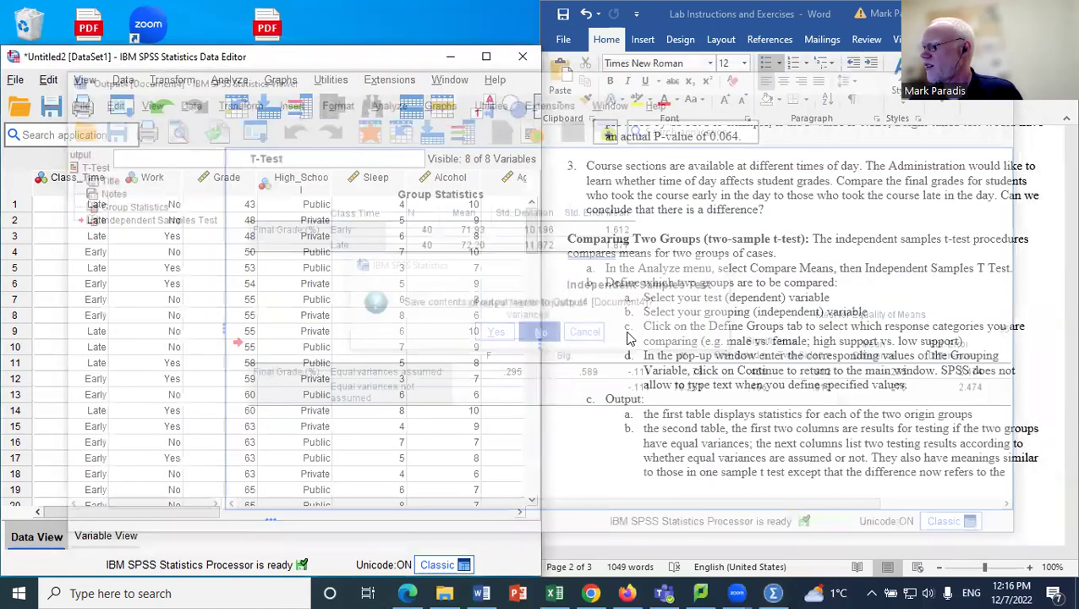
# Step: Read the four graded questions in the QUESTIONS section of the Word lab document
pyautogui.scroll(-10, 684, 368)
pyautogui.scroll(-2, 689, 369)
pyautogui.scroll(2, 689, 370)
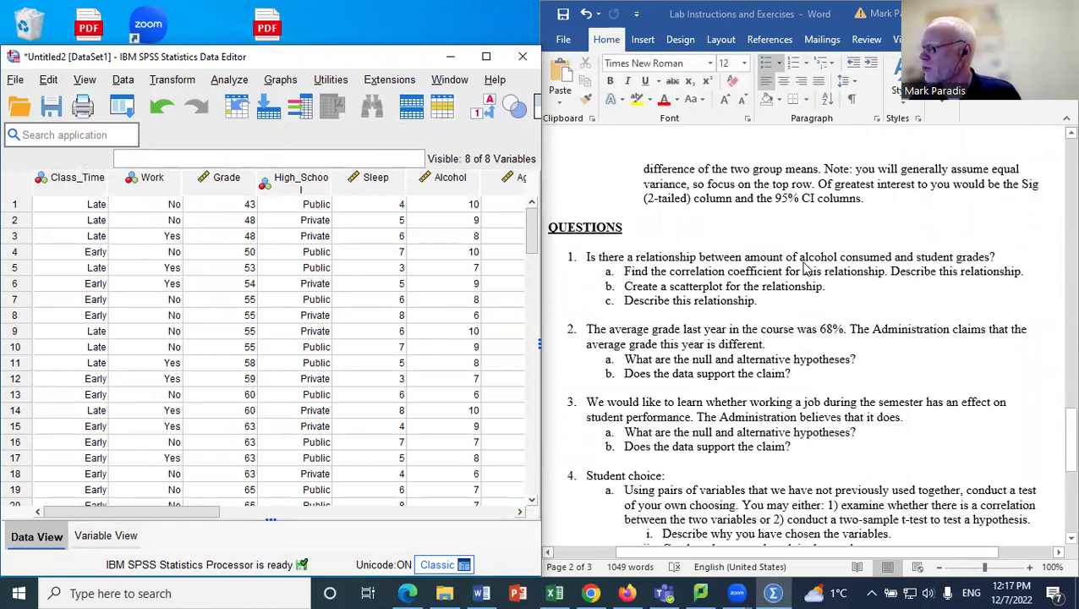
pyautogui.scroll(-1, 804, 268)
pyautogui.scroll(-1, 813, 288)
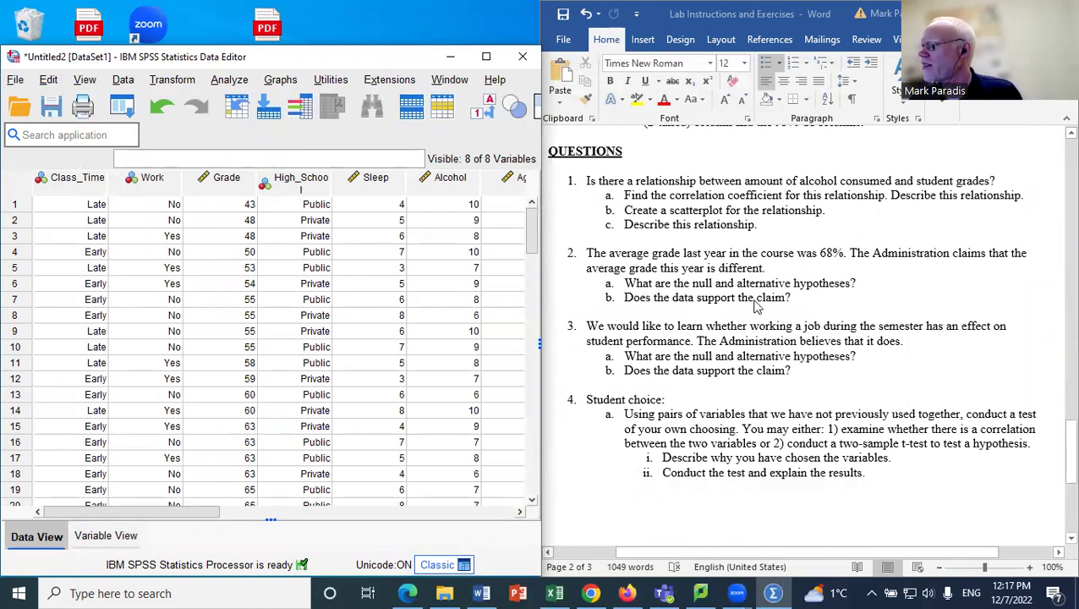
pyautogui.scroll(-2, 786, 344)
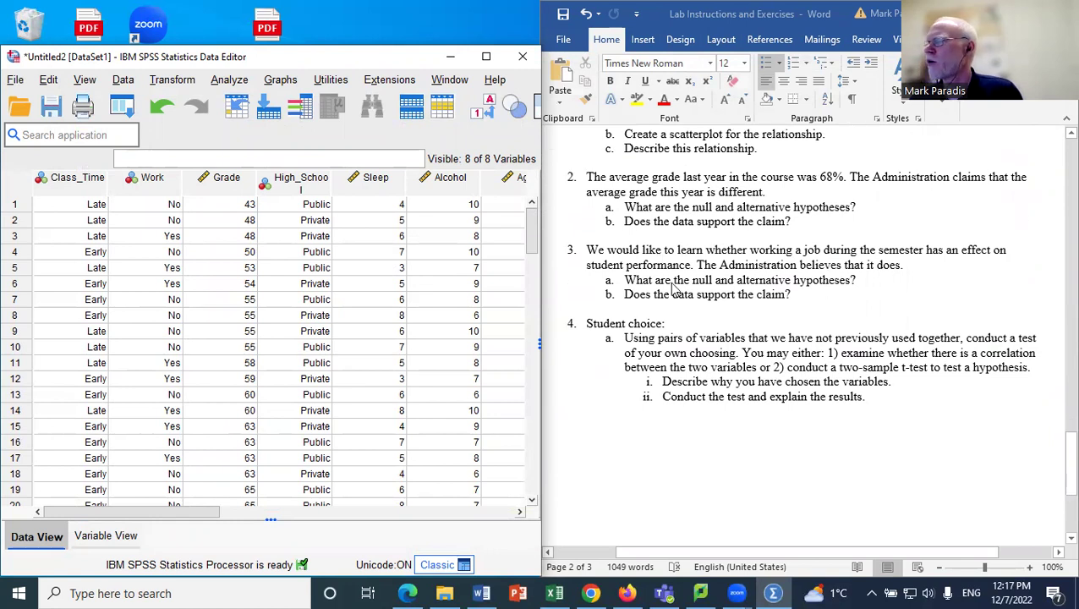
pyautogui.scroll(2, 674, 289)
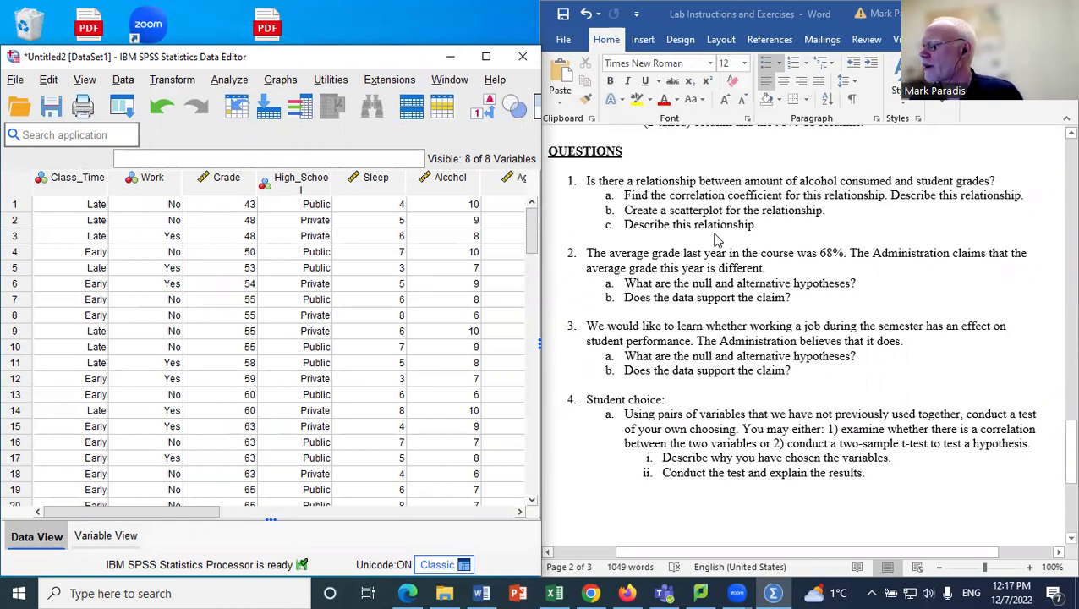
pyautogui.scroll(-2, 710, 254)
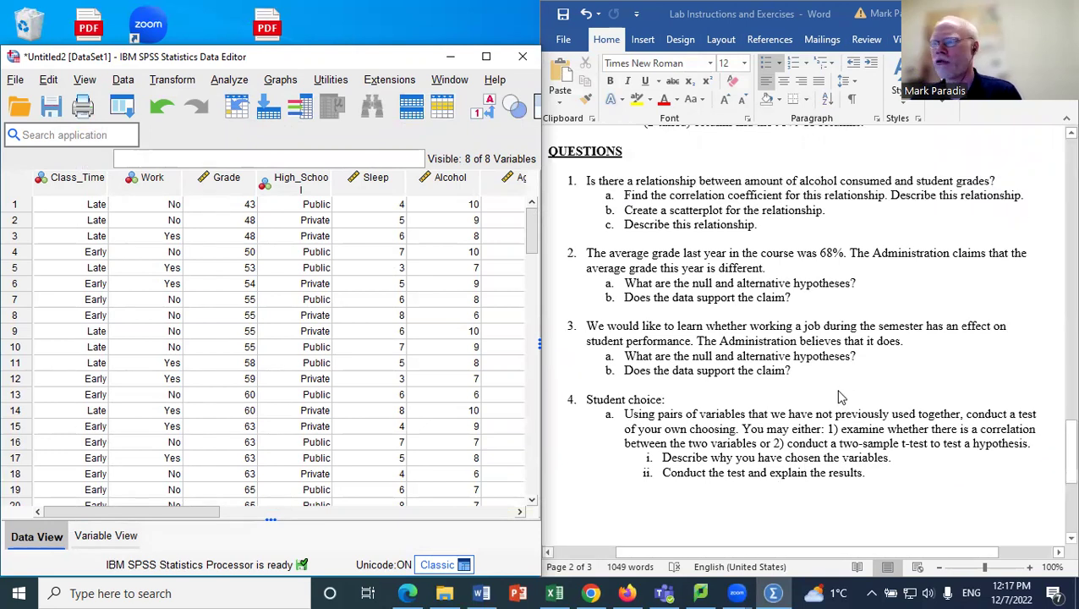
pyautogui.scroll(2, 707, 387)
pyautogui.scroll(2, 706, 386)
pyautogui.scroll(-3, 707, 387)
# Step: Review the lab's submission instructions, data codebook, and the correlation and scatterplot procedures from example 1
pyautogui.scroll(15, 710, 381)
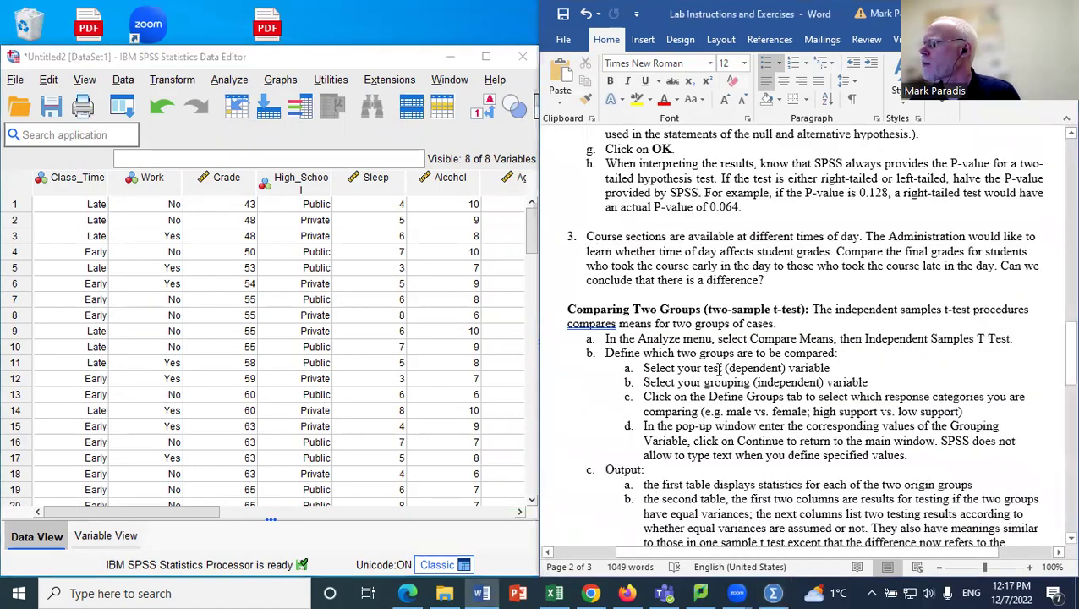
pyautogui.scroll(20, 718, 369)
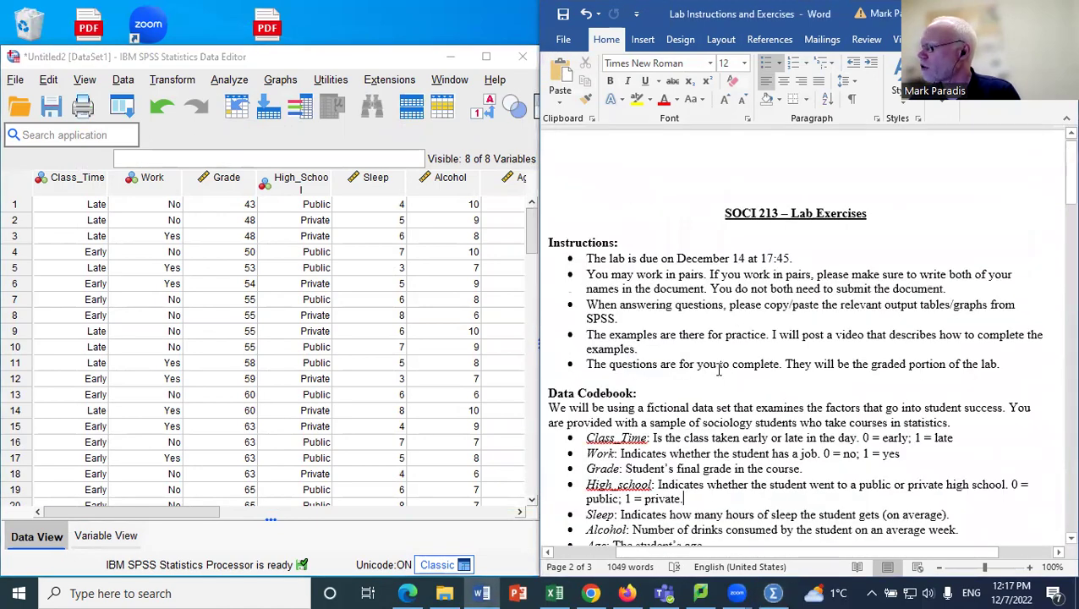
pyautogui.scroll(-1, 718, 369)
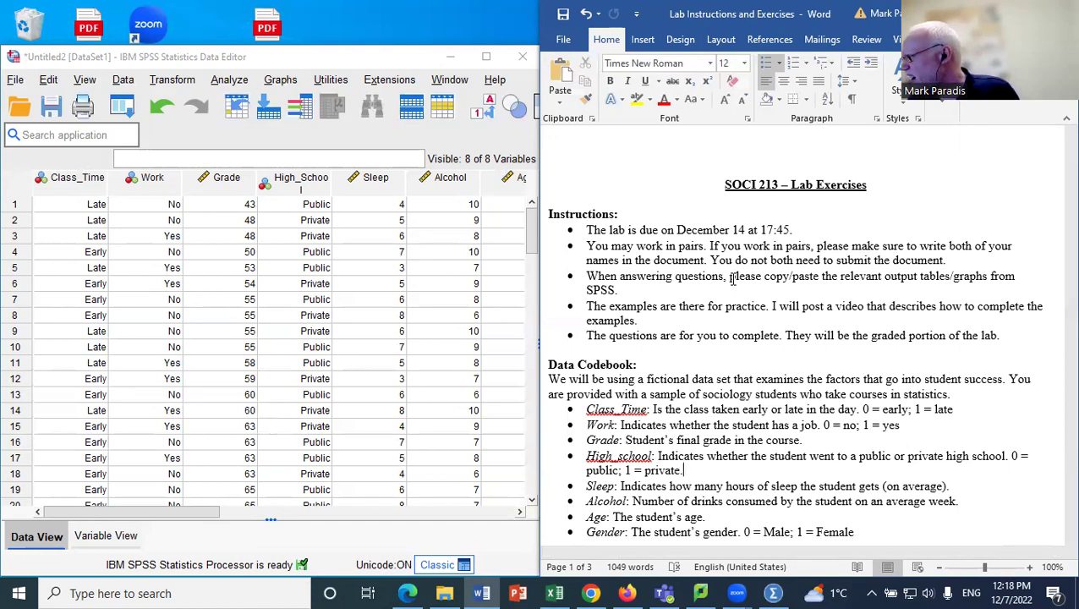
pyautogui.scroll(-1, 732, 279)
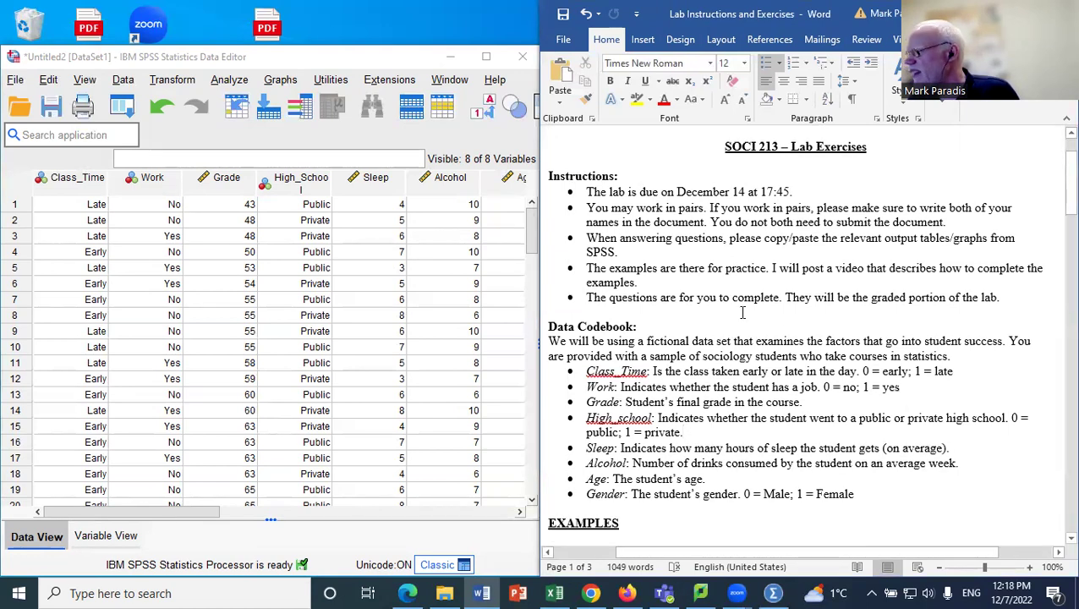
pyautogui.scroll(-8, 725, 326)
pyautogui.scroll(3, 724, 334)
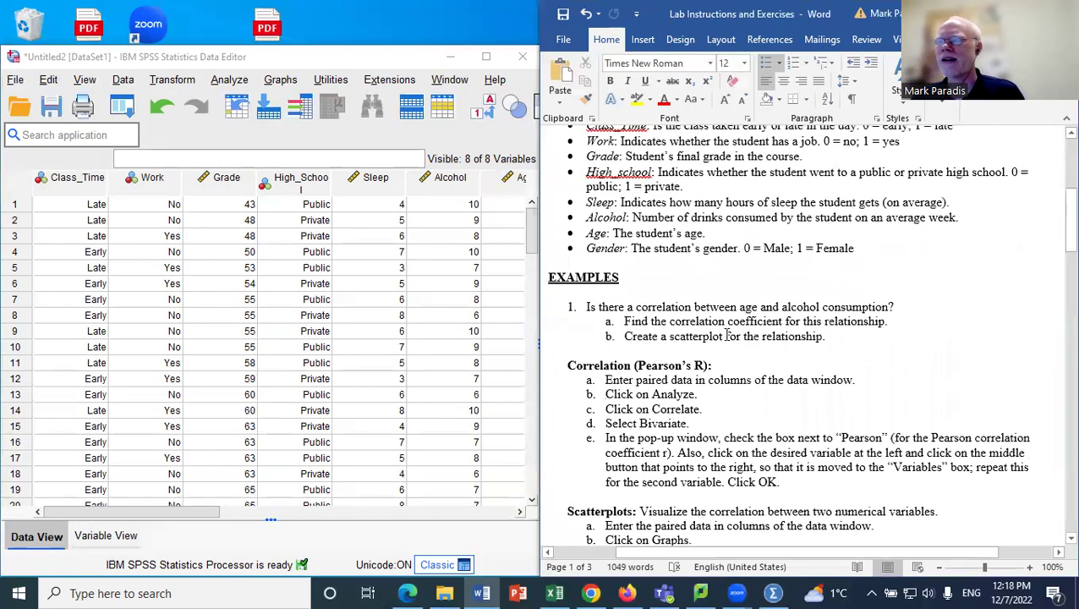
pyautogui.moveTo(135, 510)
pyautogui.mouseDown()
pyautogui.moveTo(381, 510)
pyautogui.moveTo(133, 509)
pyautogui.mouseUp()
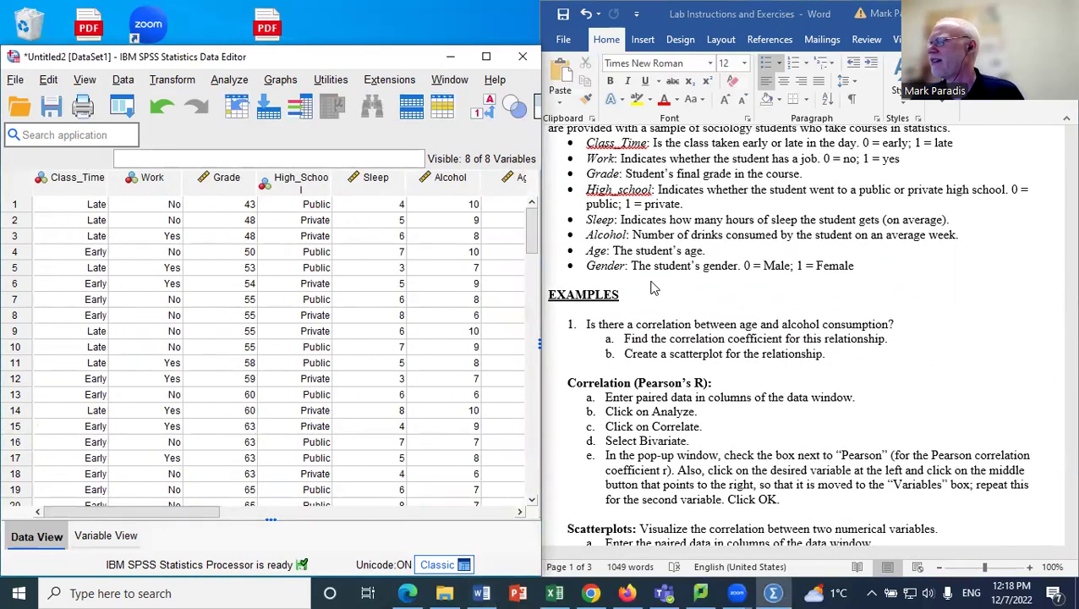
pyautogui.scroll(-2, 651, 292)
pyautogui.scroll(-3, 649, 292)
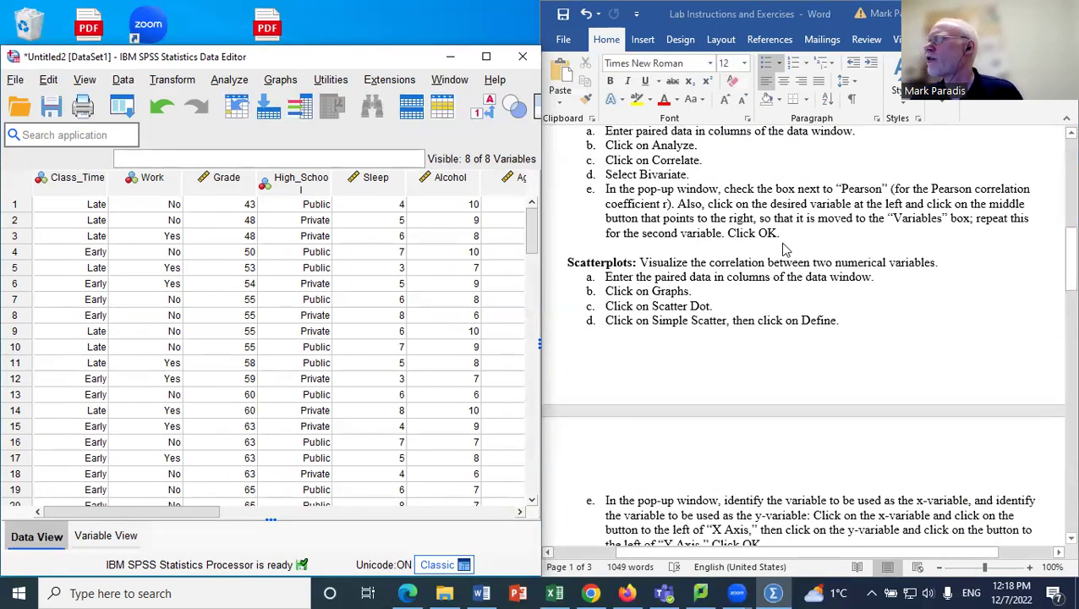
pyautogui.click(540, 343)
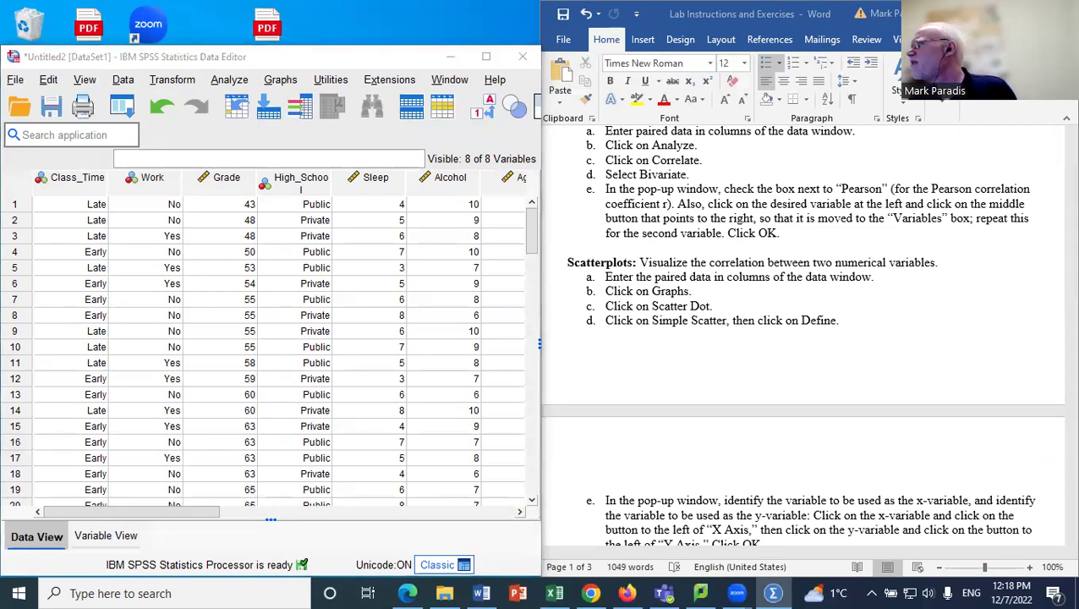